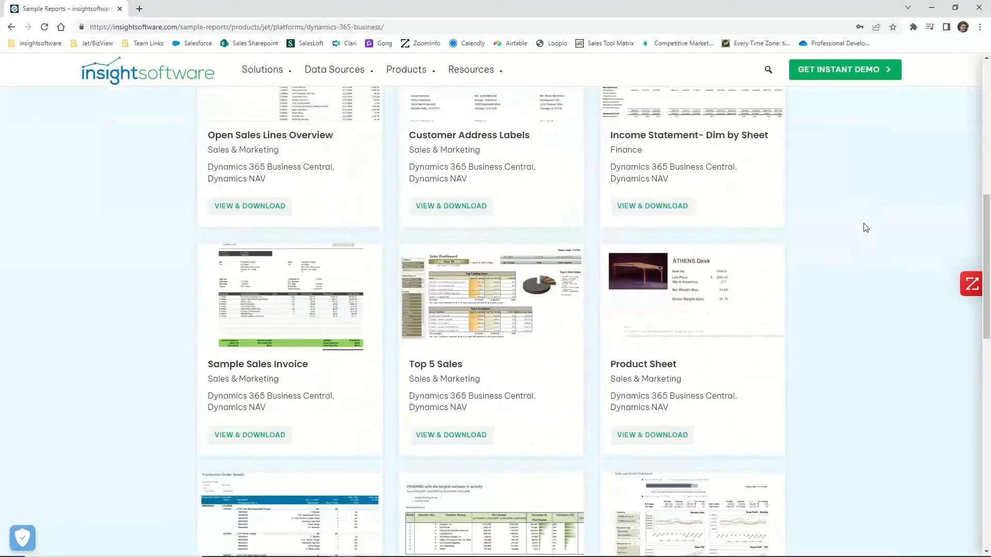
Step: Browse the Dynamics 365 Business Central sample report gallery and examine the available finance, sales and operations reports
{"action": "scroll", "coordinate": [866, 228], "scroll_direction": "down", "scroll_amount": 7}
{"action": "scroll", "coordinate": [865, 227], "scroll_direction": "up", "scroll_amount": 8}
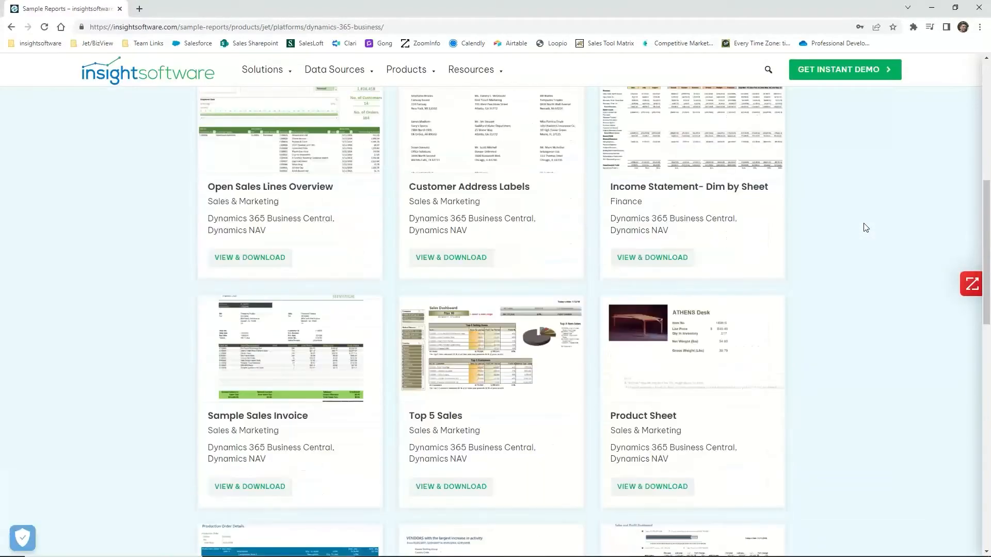
{"action": "scroll", "coordinate": [866, 227], "scroll_direction": "up", "scroll_amount": 8}
{"action": "scroll", "coordinate": [870, 235], "scroll_direction": "down", "scroll_amount": 2}
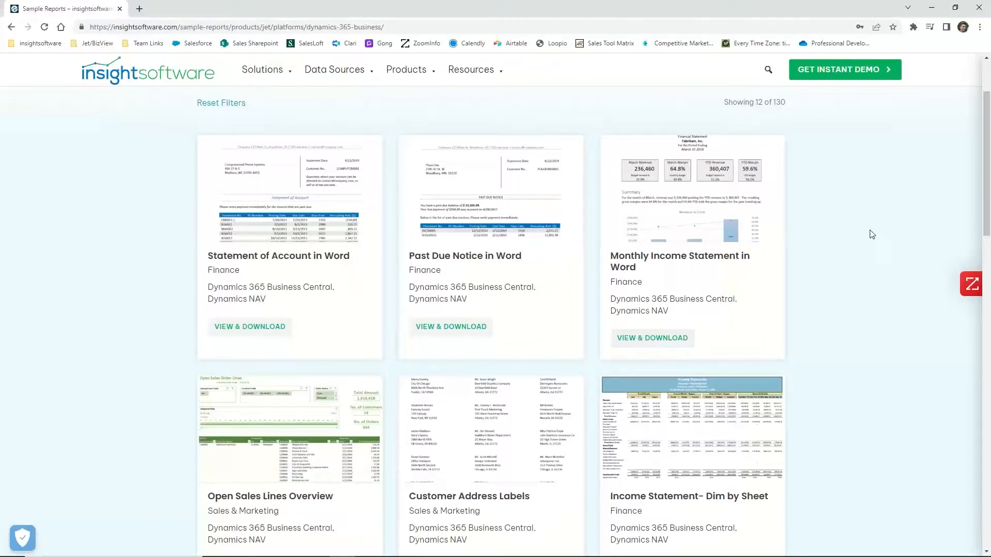
{"action": "scroll", "coordinate": [872, 234], "scroll_direction": "down", "scroll_amount": 11}
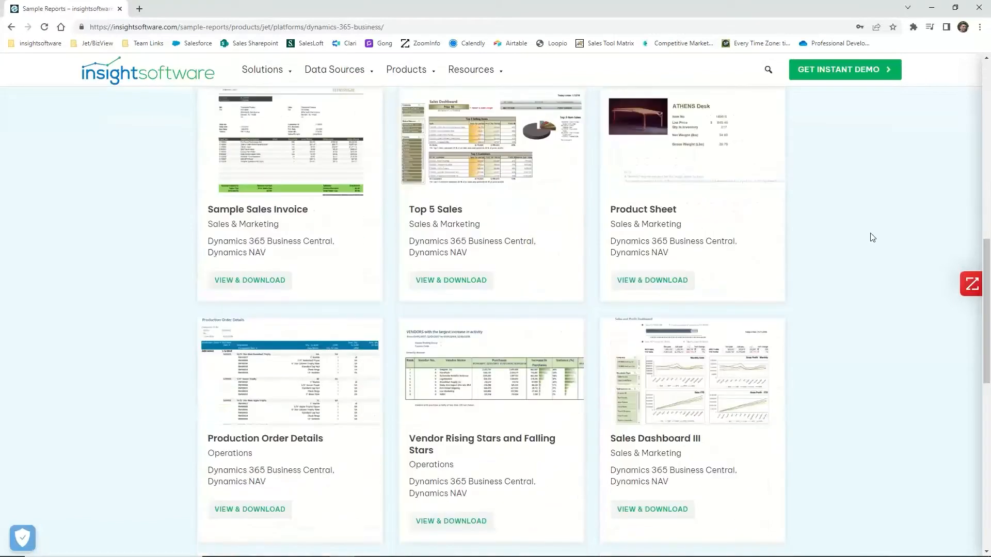
{"action": "scroll", "coordinate": [871, 238], "scroll_direction": "down", "scroll_amount": 2}
{"action": "scroll", "coordinate": [874, 242], "scroll_direction": "up", "scroll_amount": 1}
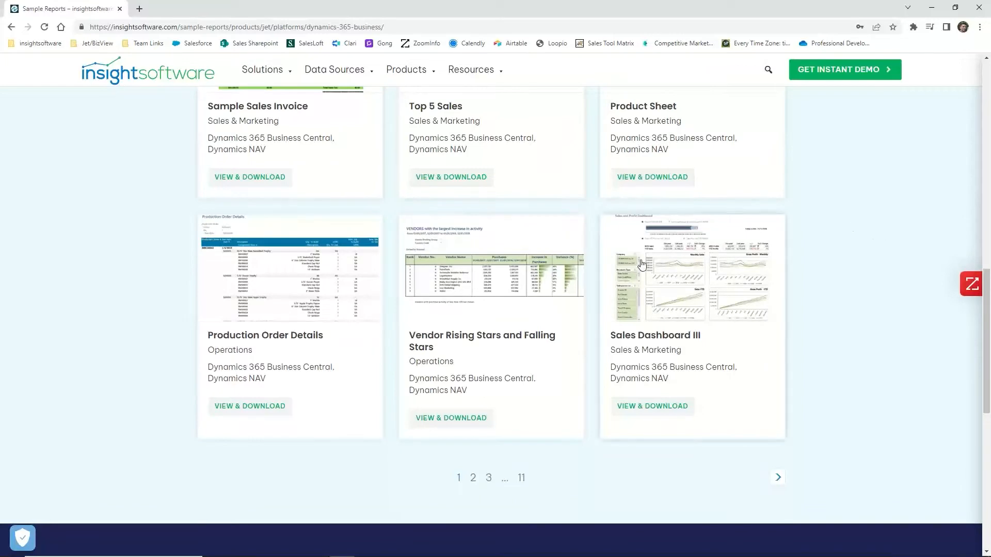
{"action": "scroll", "coordinate": [800, 253], "scroll_direction": "up", "scroll_amount": 4}
{"action": "scroll", "coordinate": [805, 239], "scroll_direction": "up", "scroll_amount": 4}
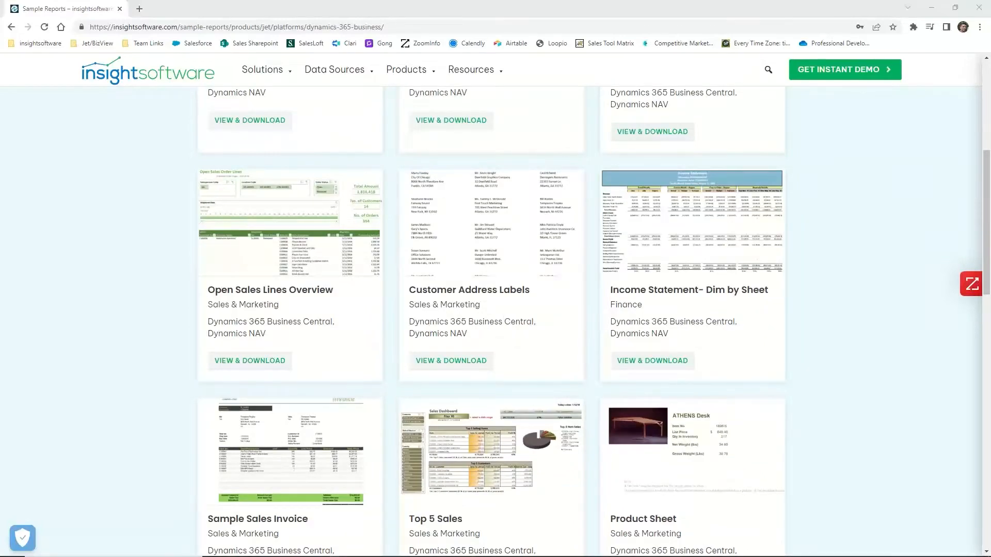
Step: Switch to the Excel consolidated profit and loss workbook and set the report's date filter to 1/1/2019..6/12/2019
{"action": "key", "text": "alt+Tab"}
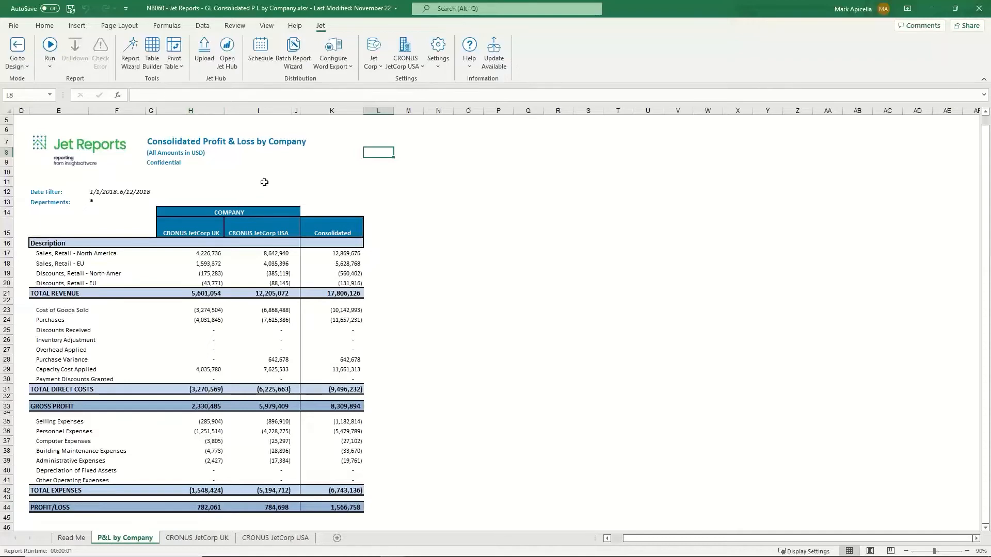
{"action": "scroll", "coordinate": [266, 175], "scroll_direction": "down", "scroll_amount": 1}
{"action": "scroll", "coordinate": [372, 171], "scroll_direction": "up", "scroll_amount": 1}
{"action": "left_click", "coordinate": [51, 48]}
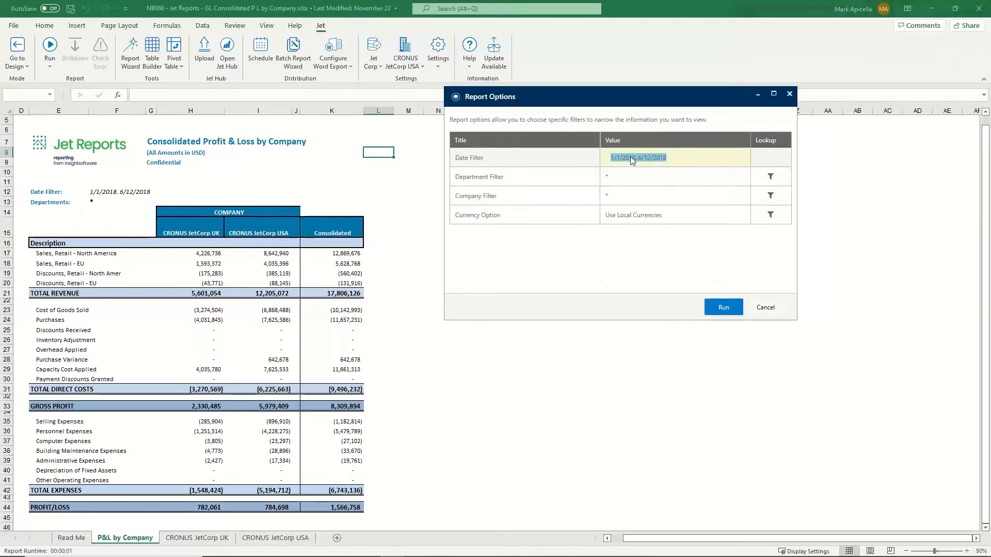
{"action": "left_click", "coordinate": [675, 158]}
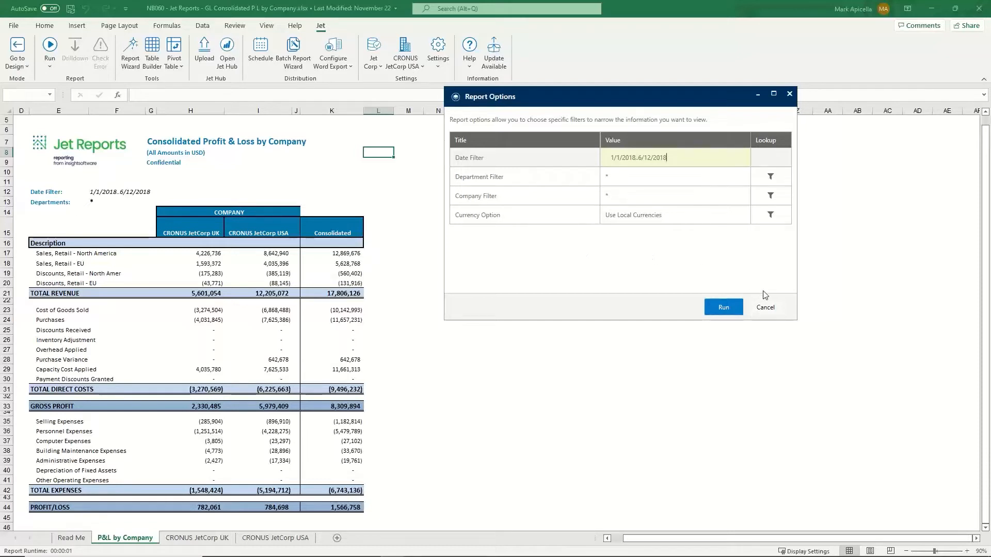
{"action": "left_click", "coordinate": [637, 158]}
{"action": "key", "text": "BackSpace"}
{"action": "type", "text": "9"}
{"action": "left_click", "coordinate": [670, 157]}
{"action": "key", "text": "BackSpace"}
{"action": "type", "text": "9"}
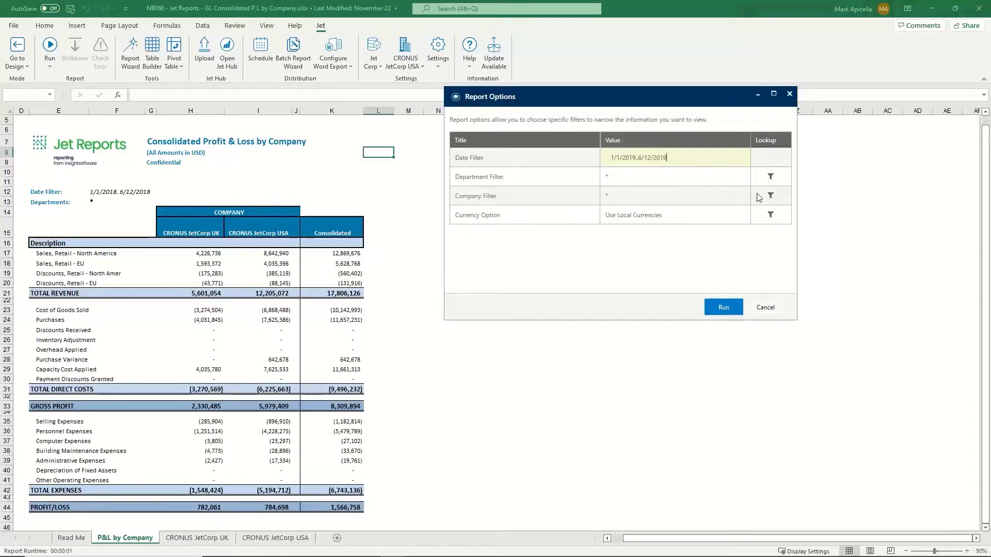
Step: Filter the report to the company CRONUS JetCorp USA and run it
{"action": "left_click", "coordinate": [774, 196]}
{"action": "left_click", "coordinate": [527, 153]}
{"action": "left_click", "coordinate": [506, 153]}
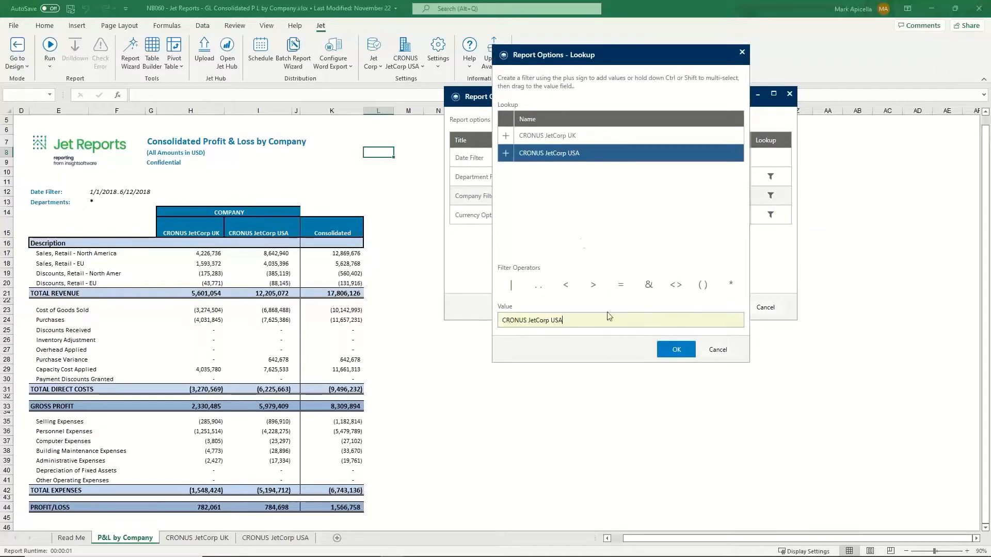
{"action": "left_click", "coordinate": [671, 348]}
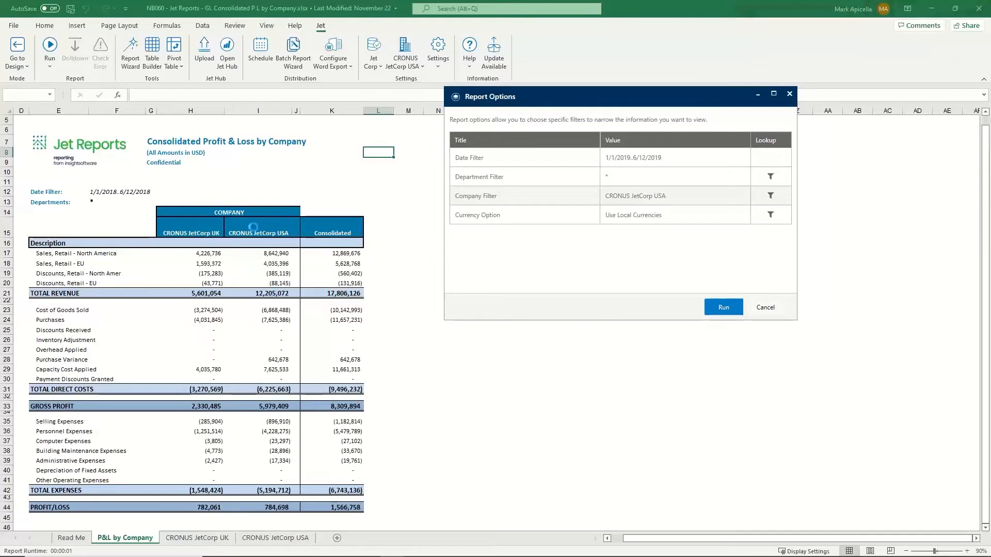
{"action": "left_click", "coordinate": [724, 307]}
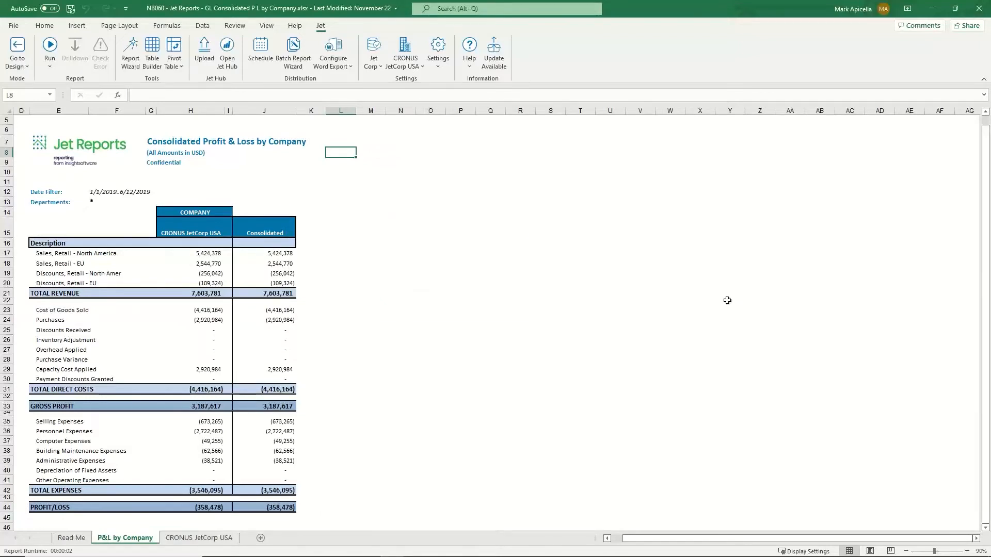
{"action": "scroll", "coordinate": [728, 294], "scroll_direction": "down", "scroll_amount": 1}
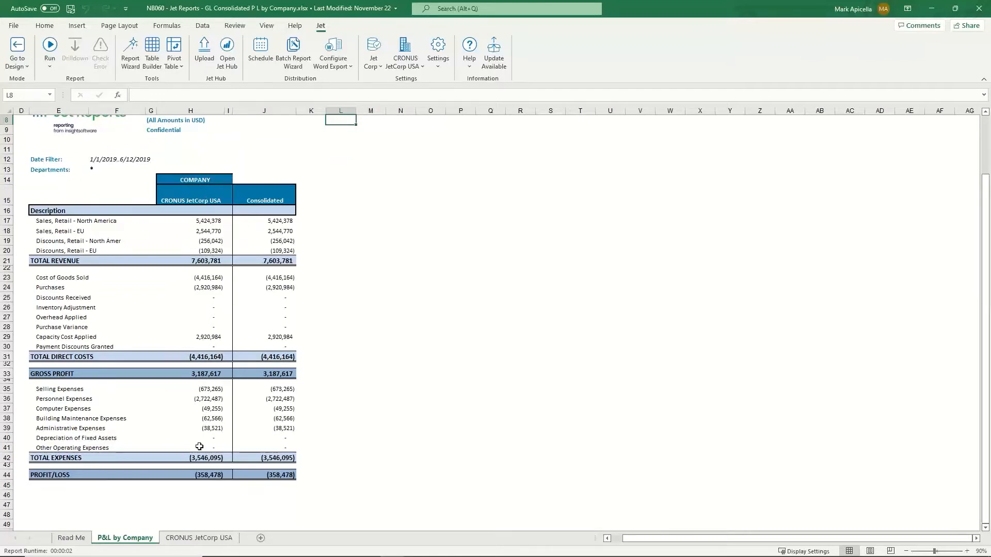
Step: Set the report's company filter to * and rerun the consolidated profit and loss
{"action": "left_click", "coordinate": [50, 49]}
{"action": "left_click", "coordinate": [657, 190]}
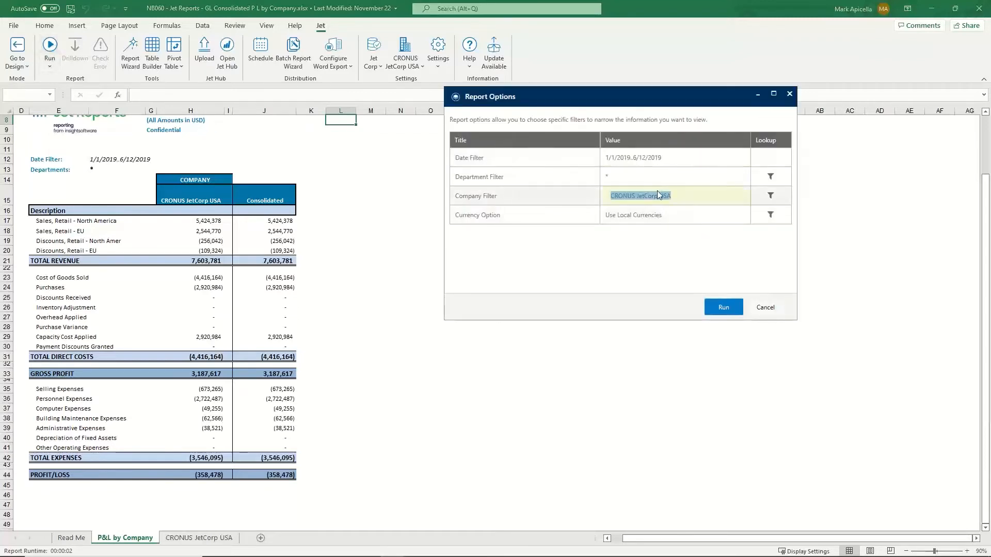
{"action": "type", "text": "*"}
{"action": "left_click", "coordinate": [724, 309]}
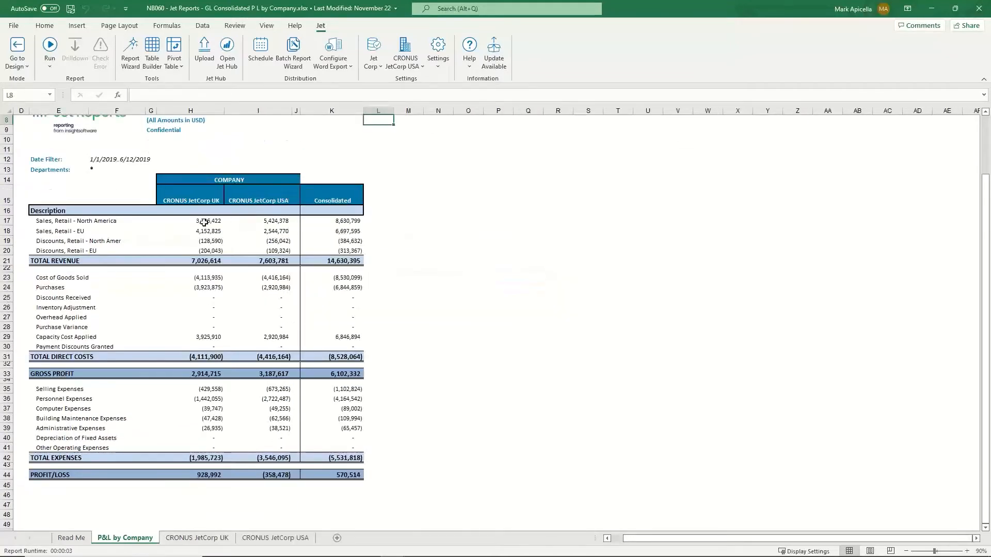
{"action": "scroll", "coordinate": [201, 222], "scroll_direction": "up", "scroll_amount": 1}
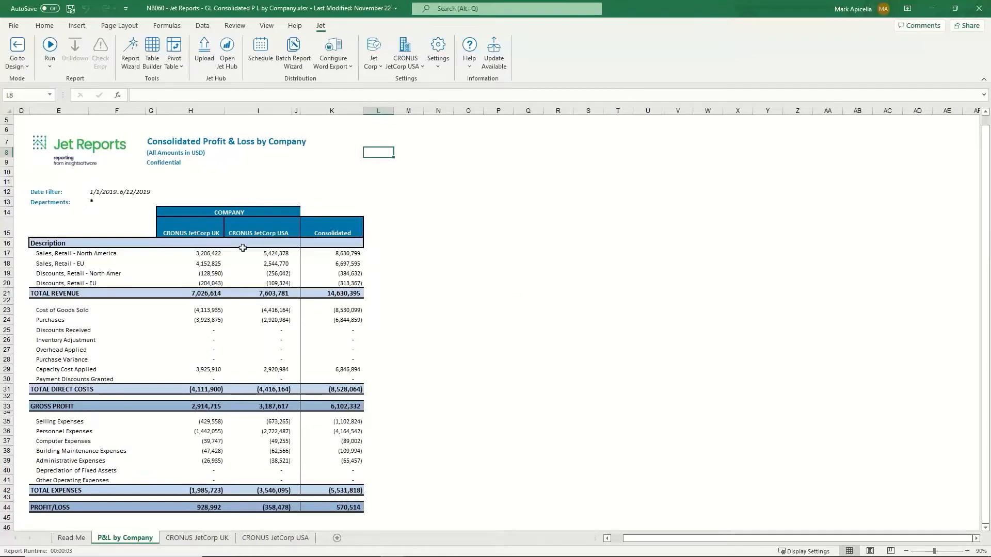
Step: Inspect the Sales, Retail - North America amounts of CRONUS JetCorp UK and CRONUS JetCorp USA
{"action": "left_click", "coordinate": [203, 254]}
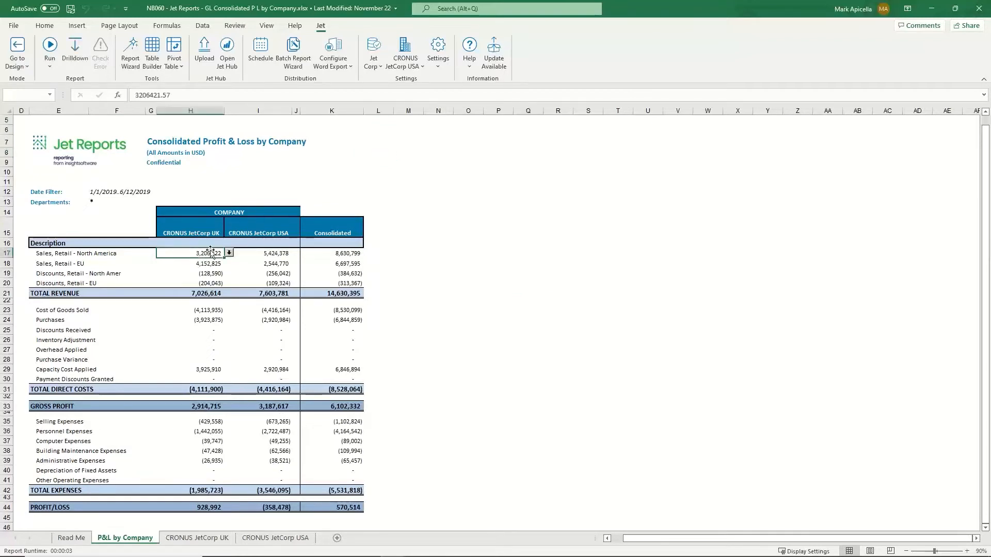
{"action": "left_click", "coordinate": [243, 252]}
{"action": "left_click", "coordinate": [198, 252]}
{"action": "left_click", "coordinate": [259, 253]}
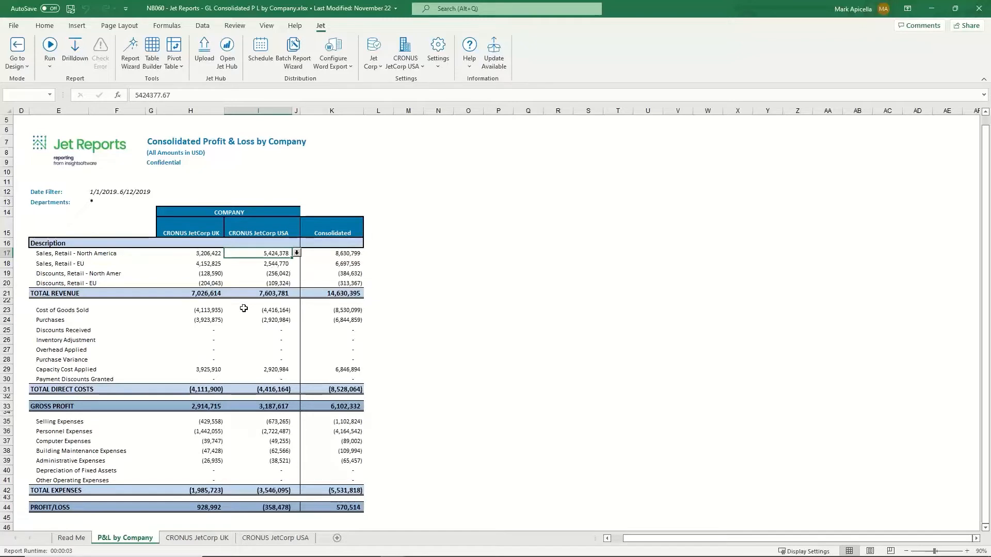
Step: Examine the departmental profit and loss sheets for both companies, including the Sports and consolidated North America retail sales for CRONUS JetCorp USA
{"action": "left_click", "coordinate": [211, 538]}
{"action": "left_click", "coordinate": [278, 539]}
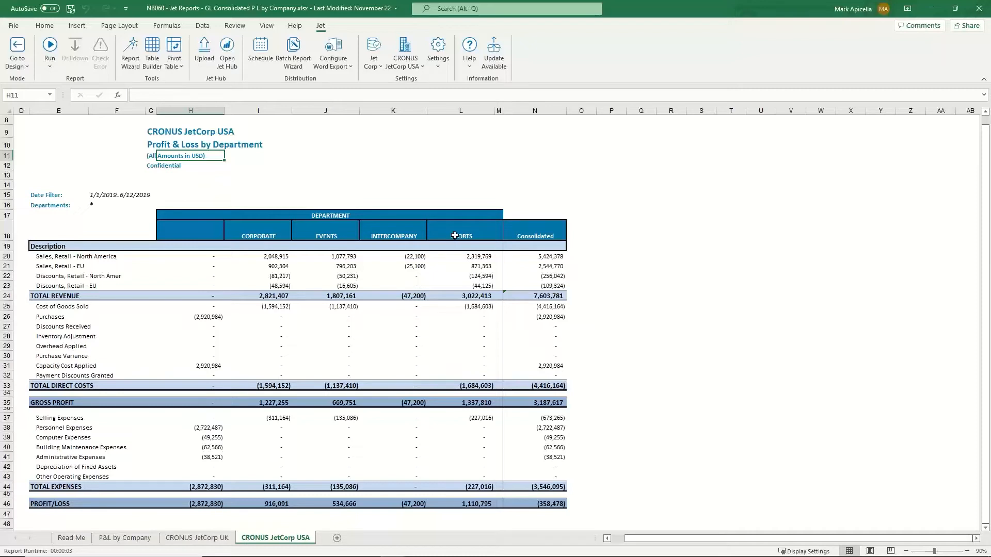
{"action": "left_click", "coordinate": [476, 257]}
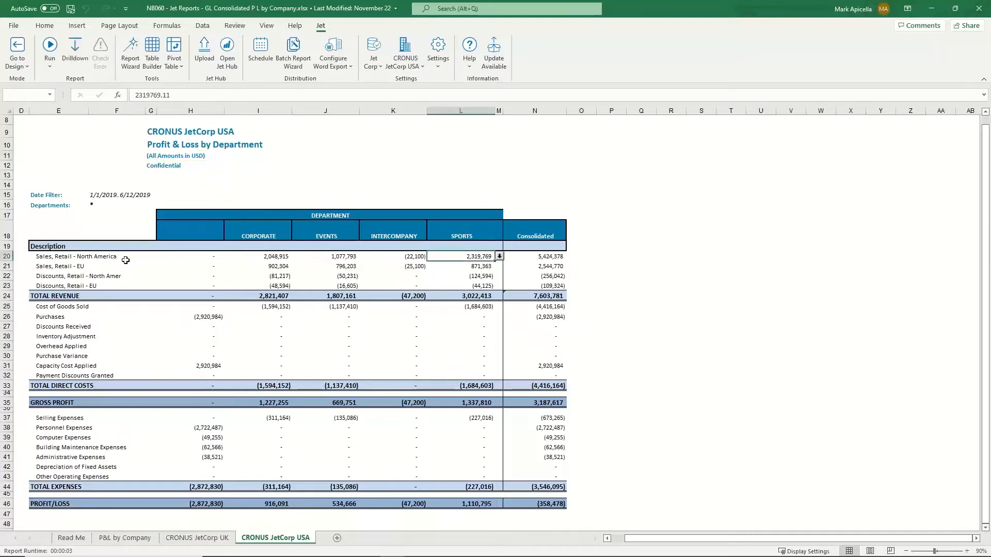
{"action": "left_click", "coordinate": [553, 259]}
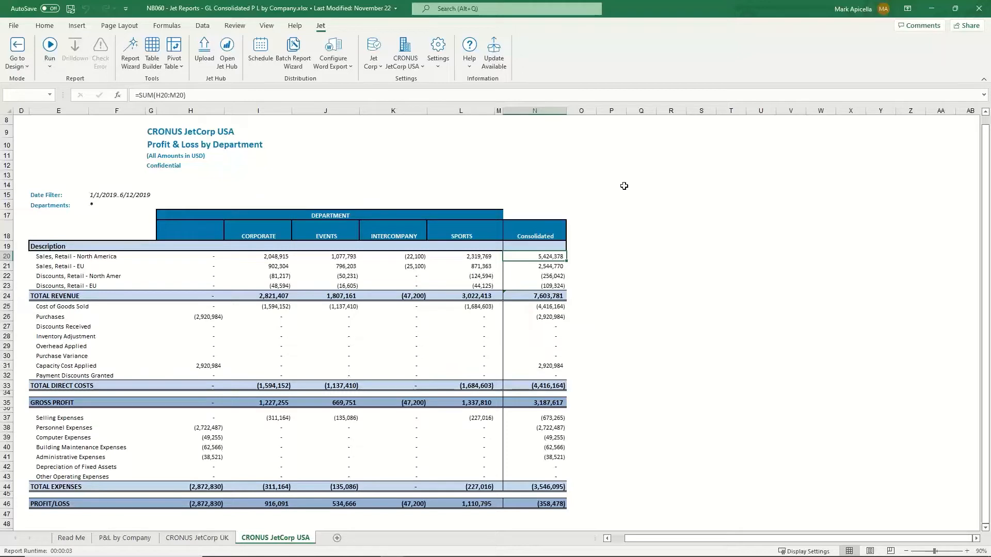
{"action": "left_click", "coordinate": [215, 539]}
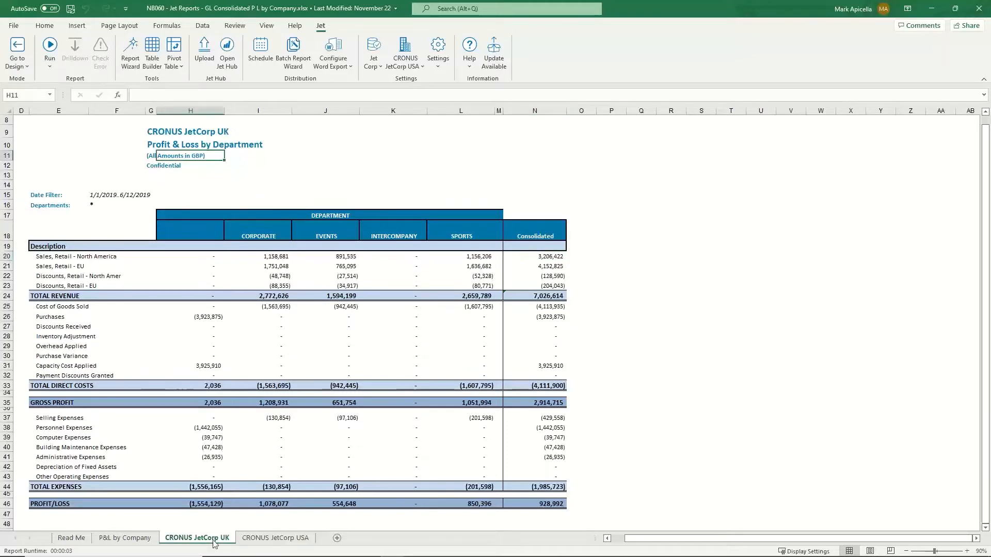
Step: Drill down into CRONUS JetCorp UK's North America retail sales on the P&L by Company sheet and maximize the drilldown window
{"action": "left_click", "coordinate": [117, 539]}
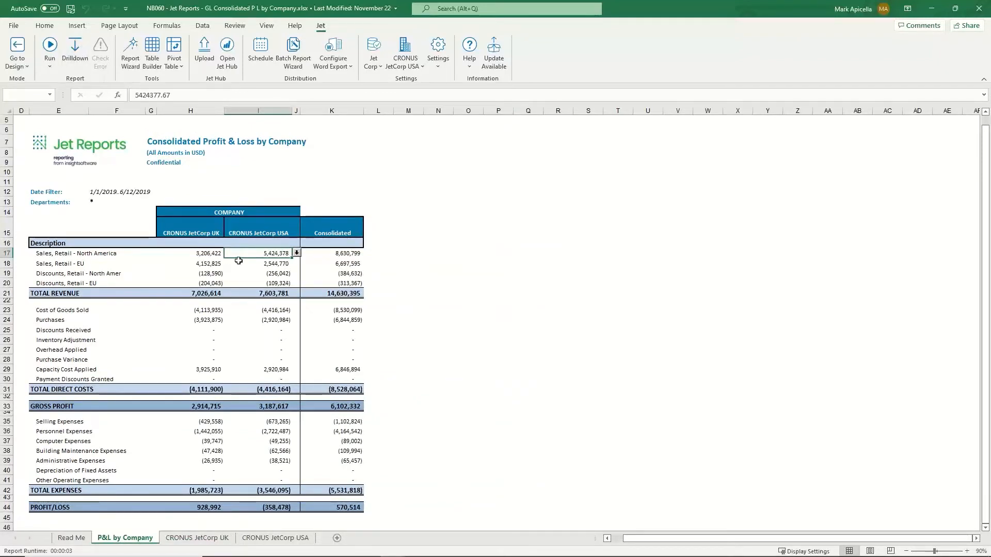
{"action": "left_click", "coordinate": [211, 253]}
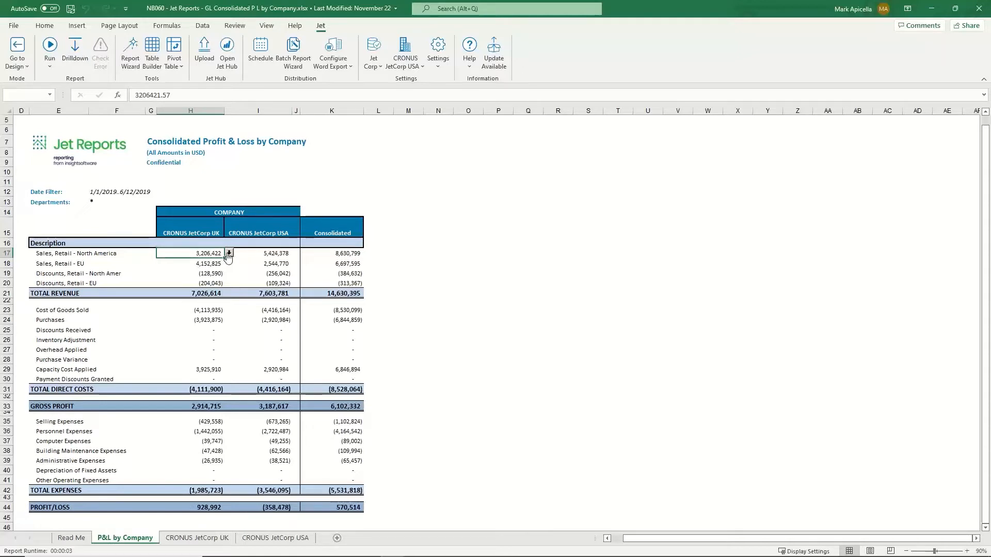
{"action": "left_click", "coordinate": [228, 255]}
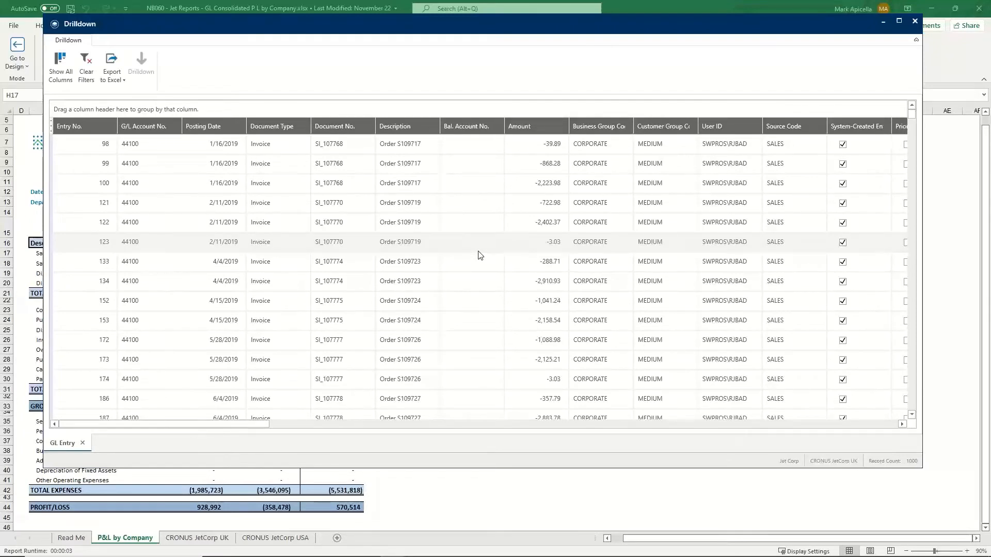
{"action": "left_click", "coordinate": [899, 21]}
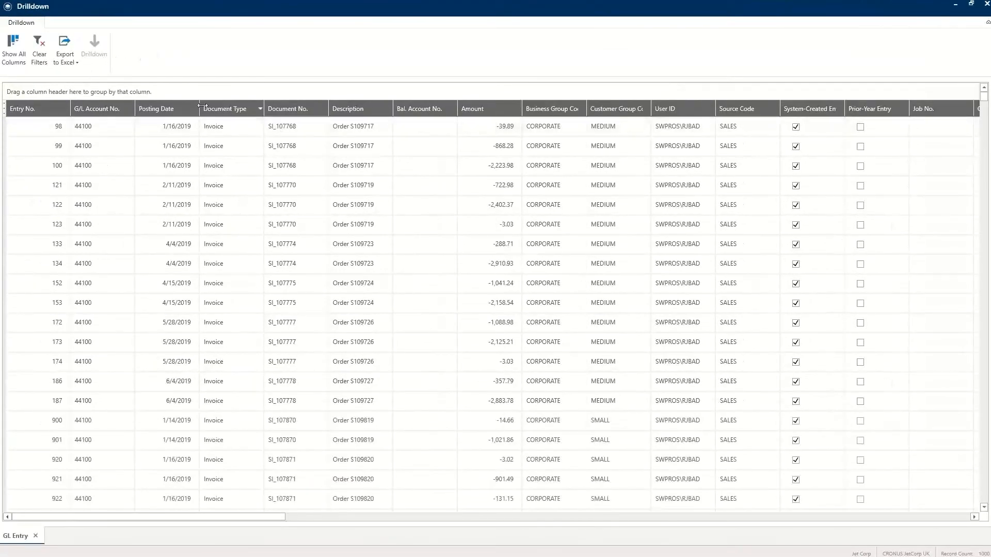
Step: Sort the drilldown's GL entries by posting date in ascending order and group them by Business Group Code
{"action": "left_click", "coordinate": [168, 108]}
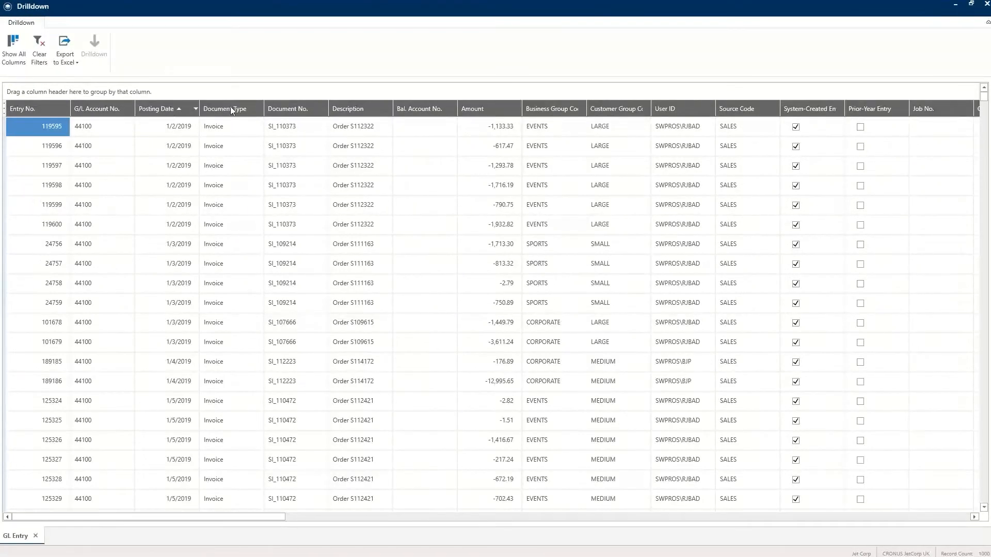
{"action": "left_click_drag", "start_coordinate": [345, 91], "coordinate": [328, 92]}
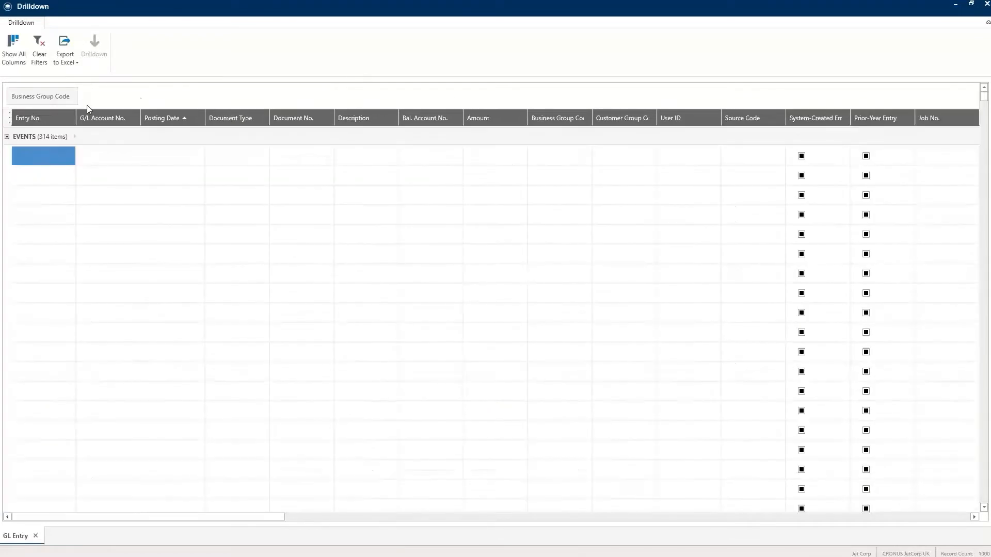
Step: Collapse the EVENTS and SPORTS groups in the drilldown and close the drilldown window
{"action": "left_click", "coordinate": [7, 137]}
{"action": "left_click", "coordinate": [8, 156]}
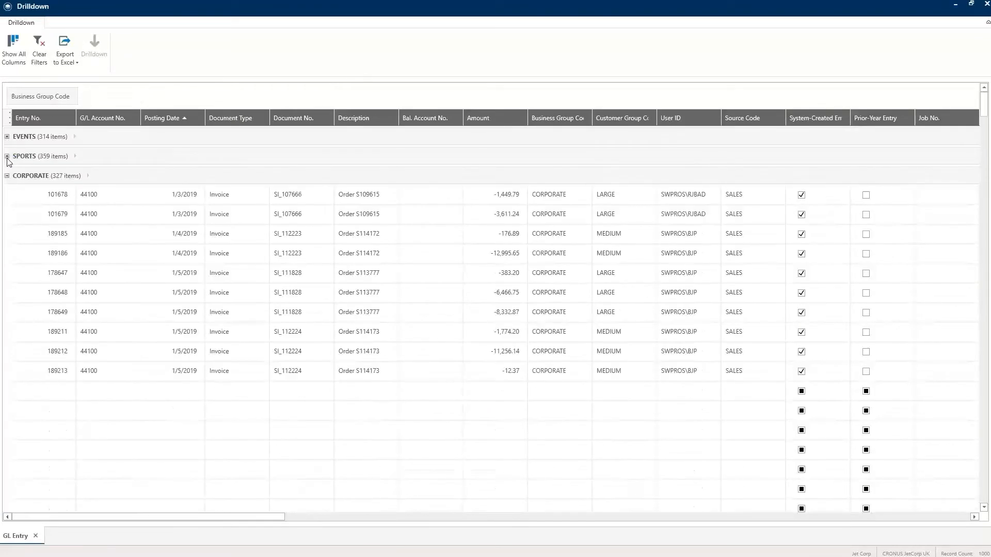
{"action": "left_click", "coordinate": [65, 47]}
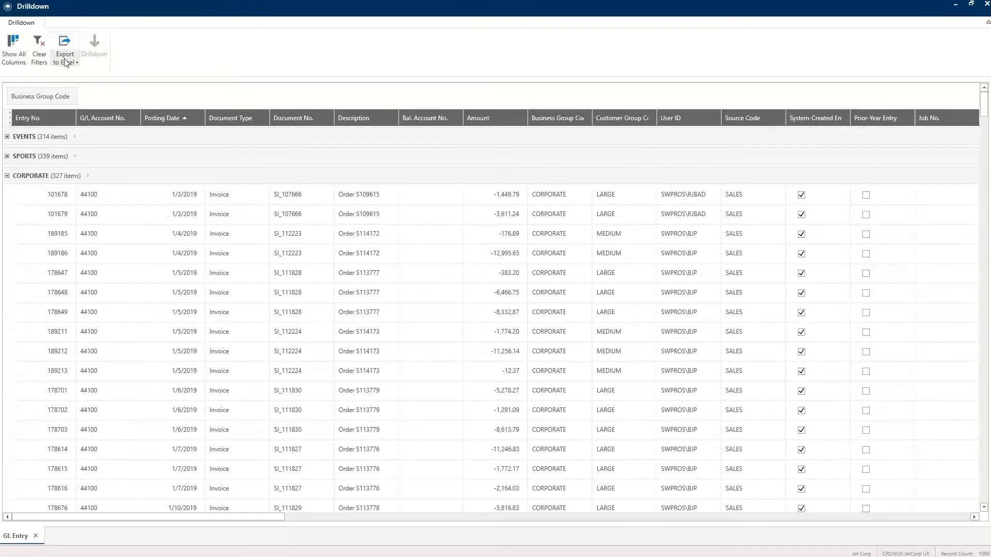
{"action": "left_click", "coordinate": [986, 4]}
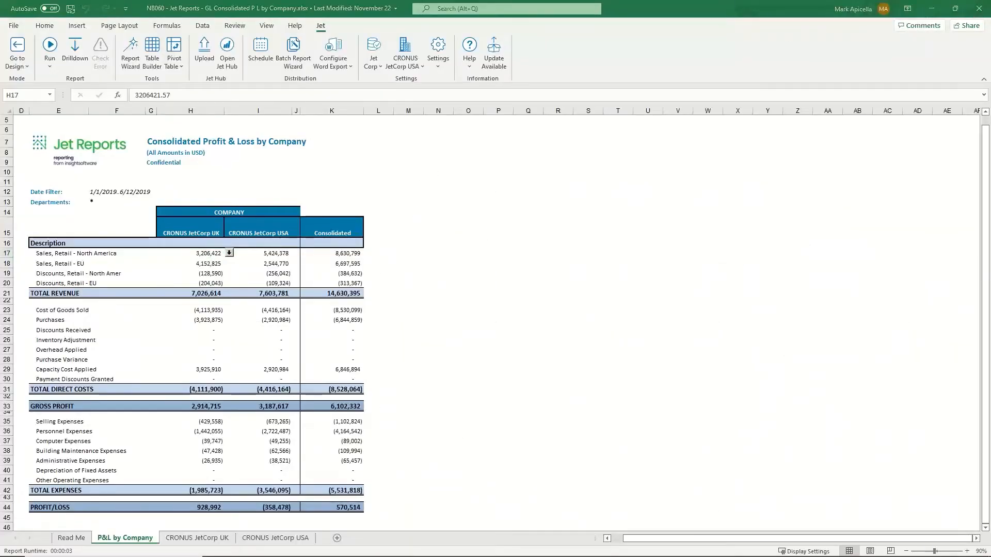
Step: Switch to the Top Customer Sales Analysis workbook and inspect the customer number, name, salesperson and sales percentage cells for Voltive Systems
{"action": "key", "text": "alt+Tab"}
{"action": "left_click", "coordinate": [819, 250]}
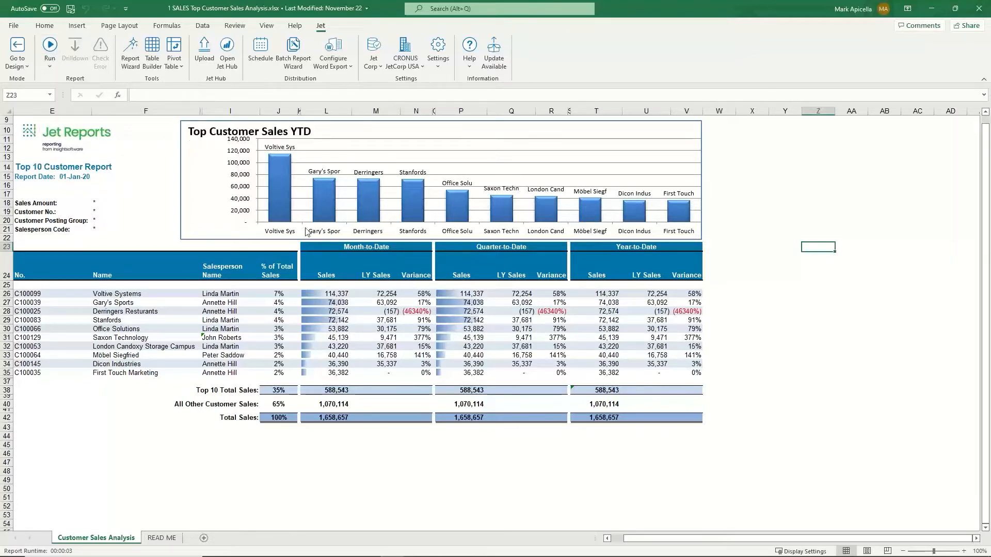
{"action": "left_click", "coordinate": [33, 293]}
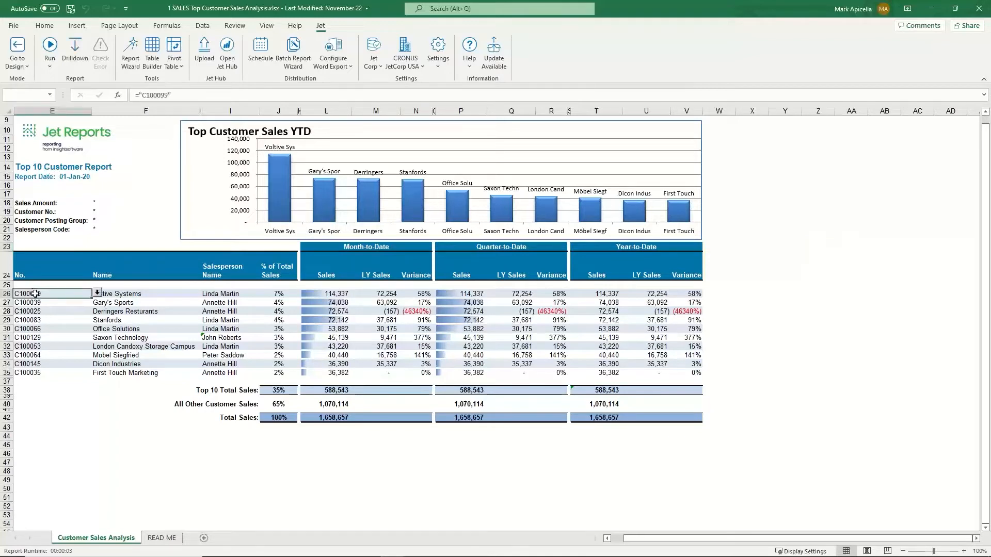
{"action": "left_click", "coordinate": [186, 293]}
{"action": "left_click", "coordinate": [234, 292]}
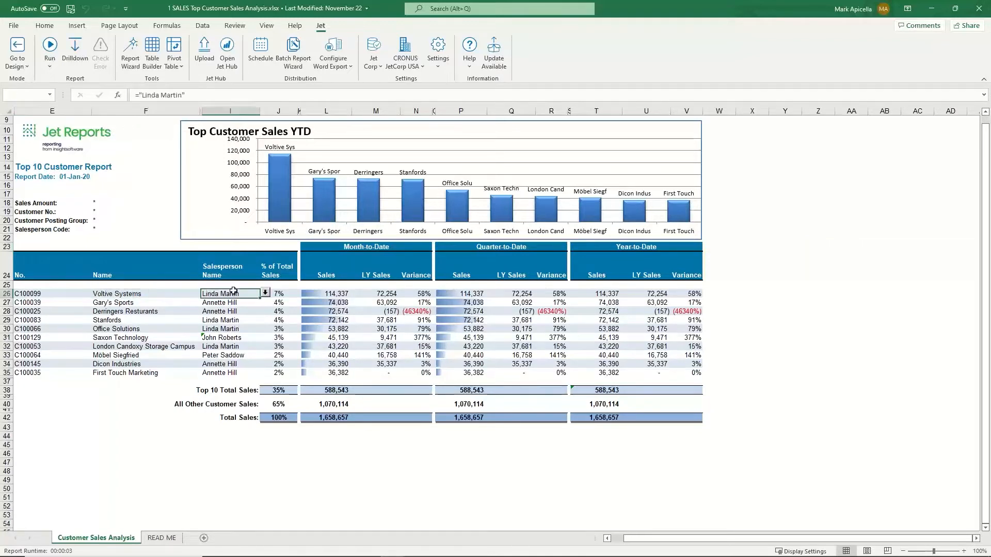
{"action": "left_click", "coordinate": [272, 293]}
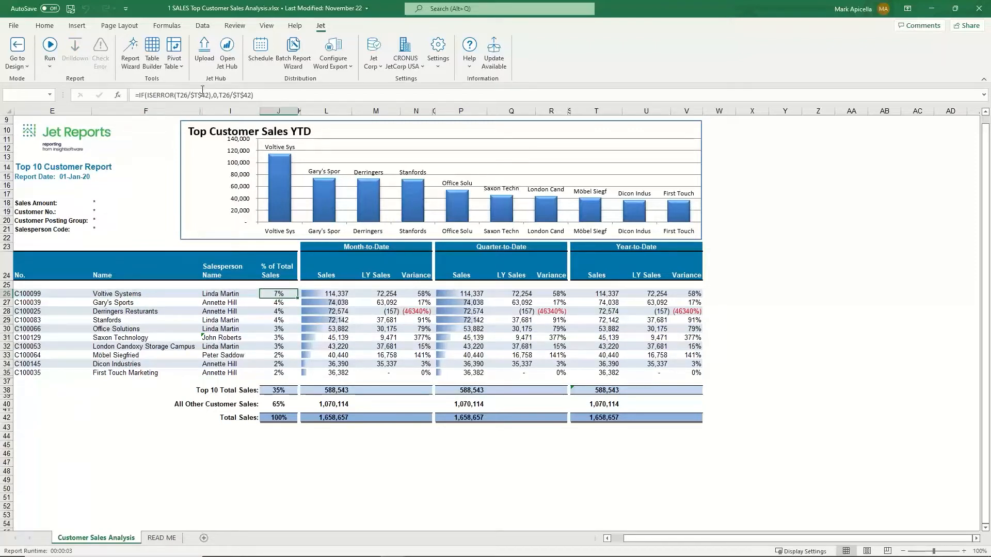
Step: Inspect the month-to-date sales, last-year sales and variance cells for Voltive Systems
{"action": "left_click", "coordinate": [332, 294]}
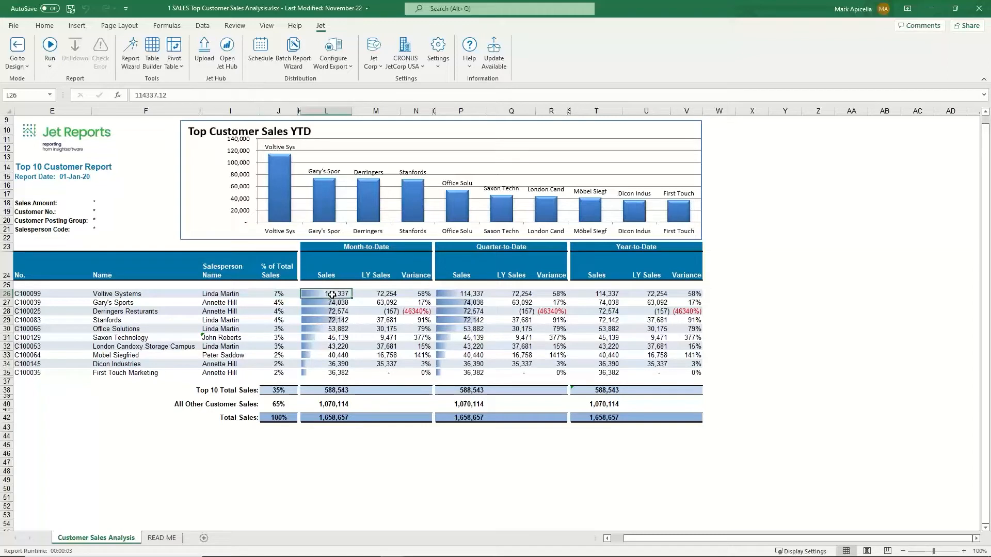
{"action": "left_click", "coordinate": [386, 296]}
{"action": "left_click", "coordinate": [334, 294]}
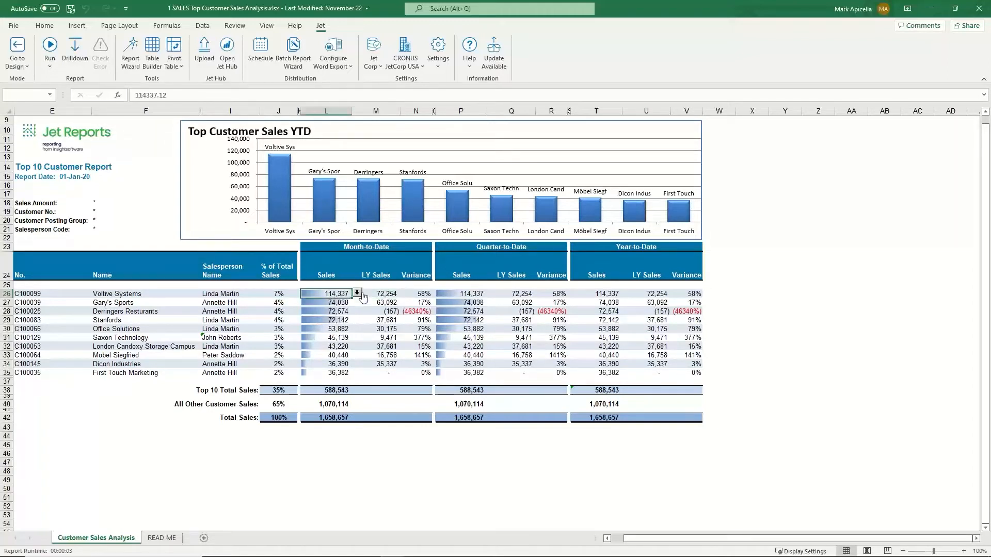
{"action": "left_click", "coordinate": [385, 294]}
{"action": "left_click", "coordinate": [421, 296]}
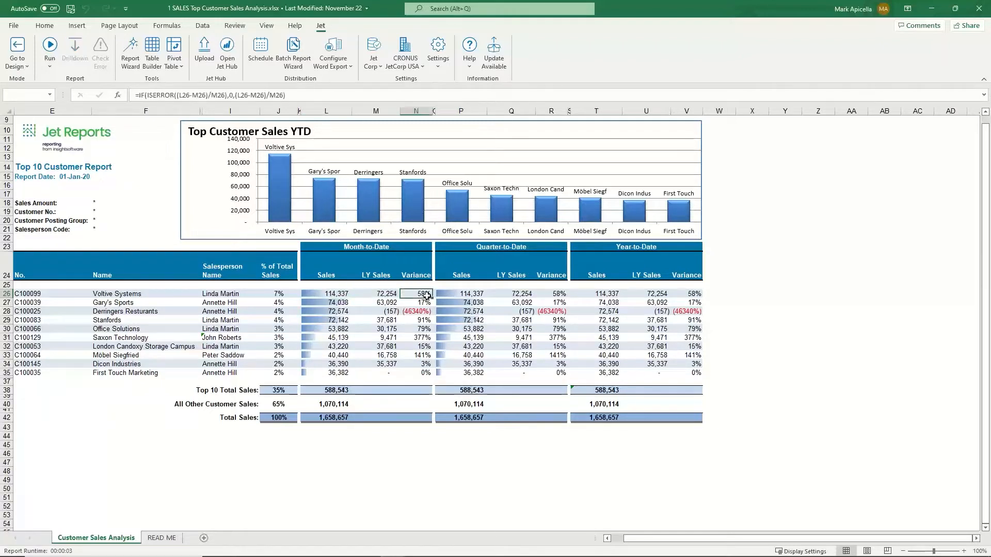
Step: Run the top customer report again with Top # Customers set to 5, leaving the other filters at their defaults
{"action": "left_click", "coordinate": [51, 54]}
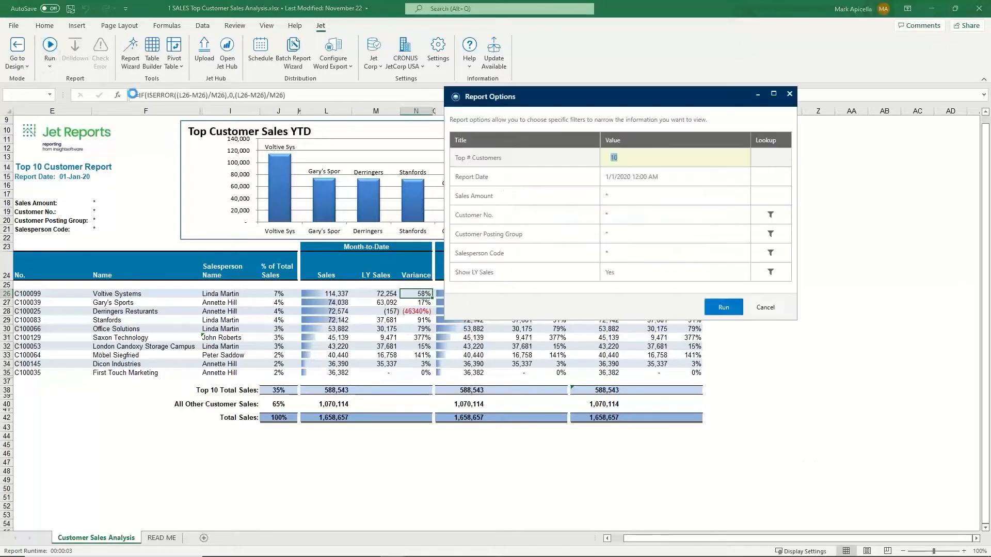
{"action": "left_click_drag", "start_coordinate": [569, 101], "coordinate": [727, 114]}
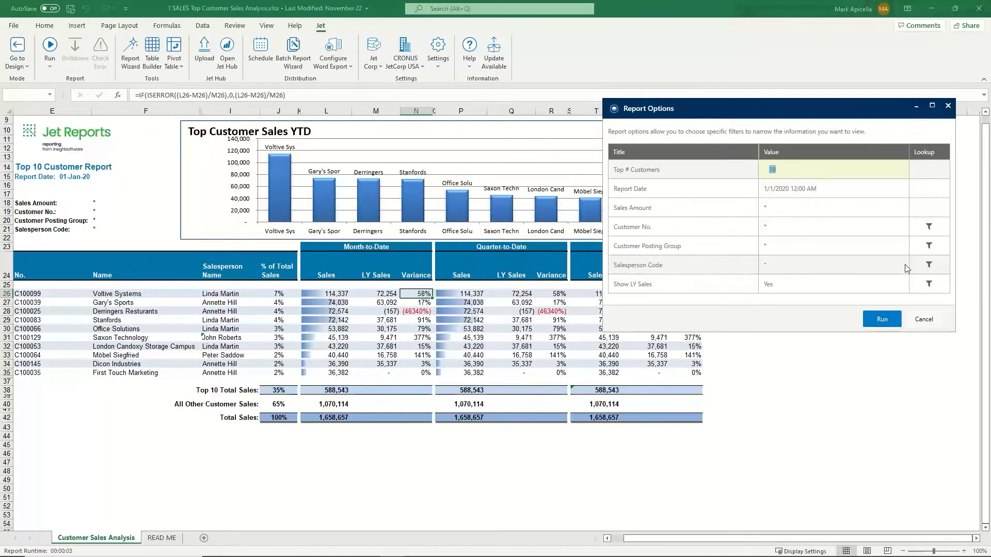
{"action": "left_click", "coordinate": [929, 266]}
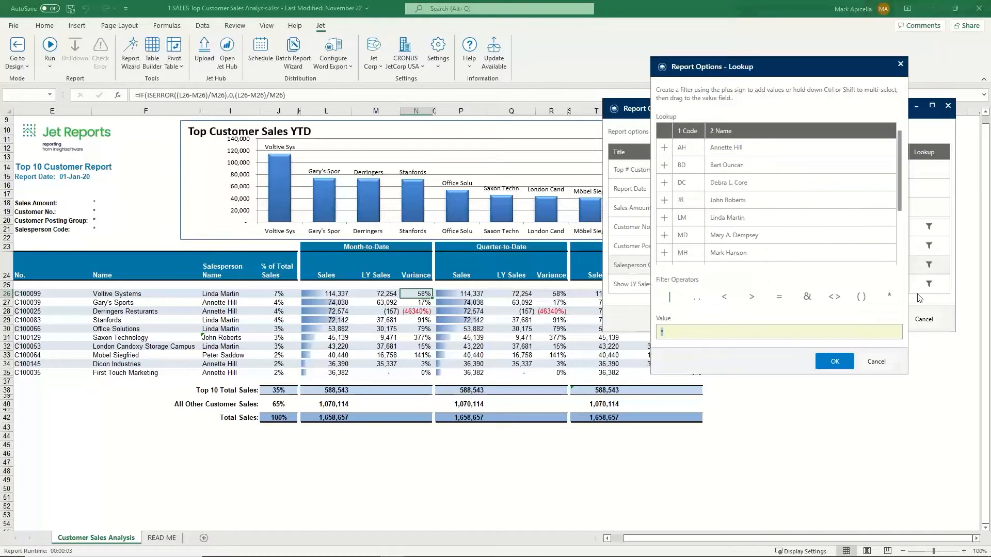
{"action": "left_click", "coordinate": [878, 361]}
{"action": "left_click", "coordinate": [789, 173]}
{"action": "type", "text": "5"}
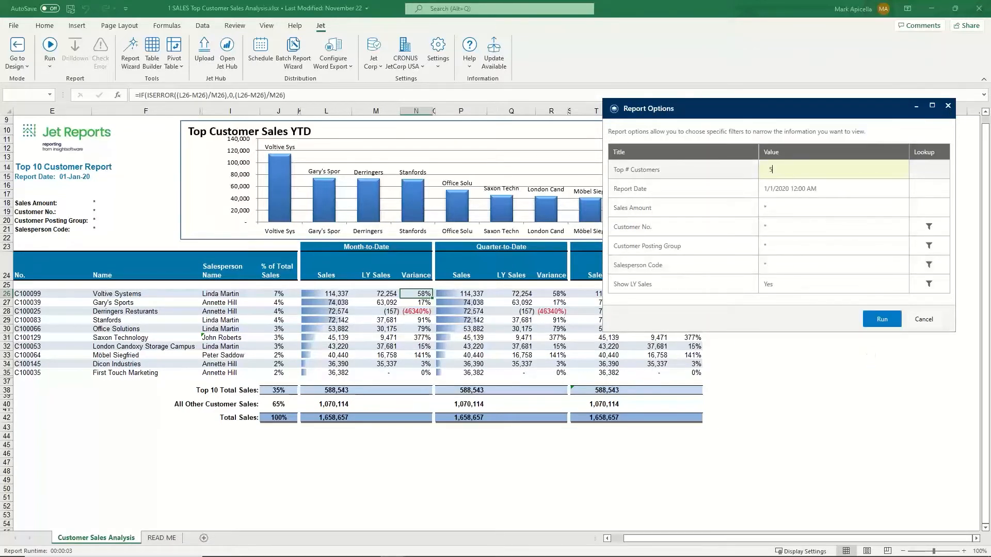
{"action": "left_click", "coordinate": [882, 319]}
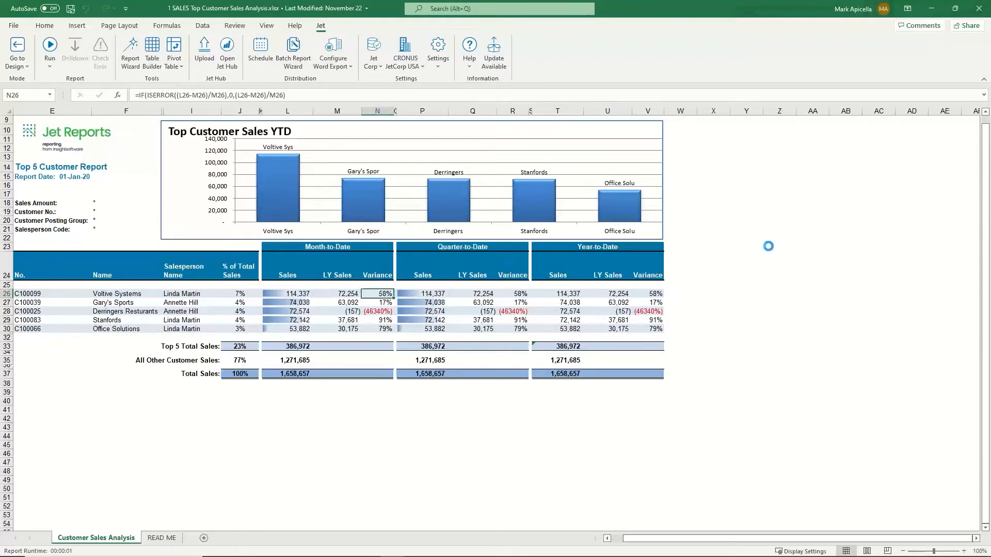
Step: Create a blank workbook, select cell D5 and show the Jet tools in Design mode
{"action": "key", "text": "ctrl+n"}
{"action": "left_click", "coordinate": [131, 172]}
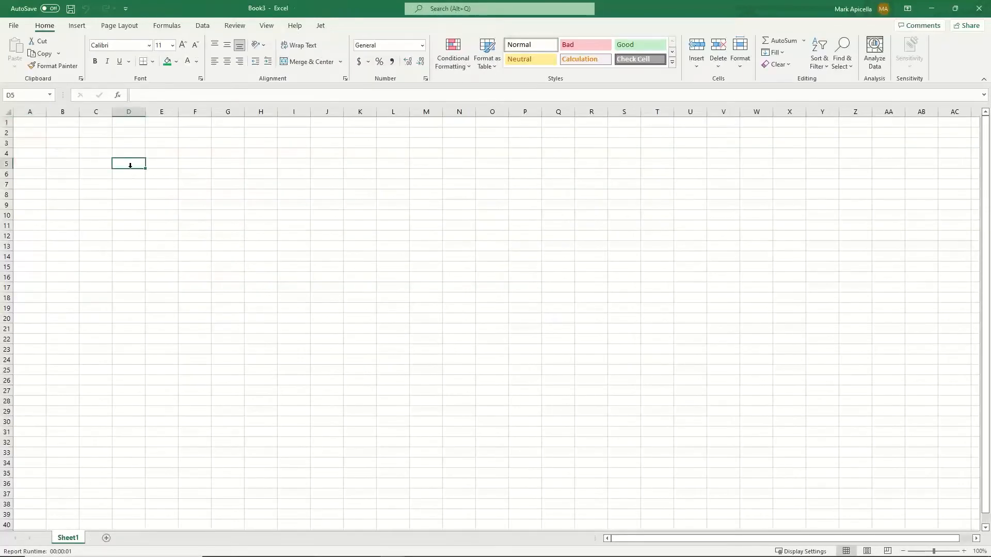
{"action": "left_click", "coordinate": [318, 28]}
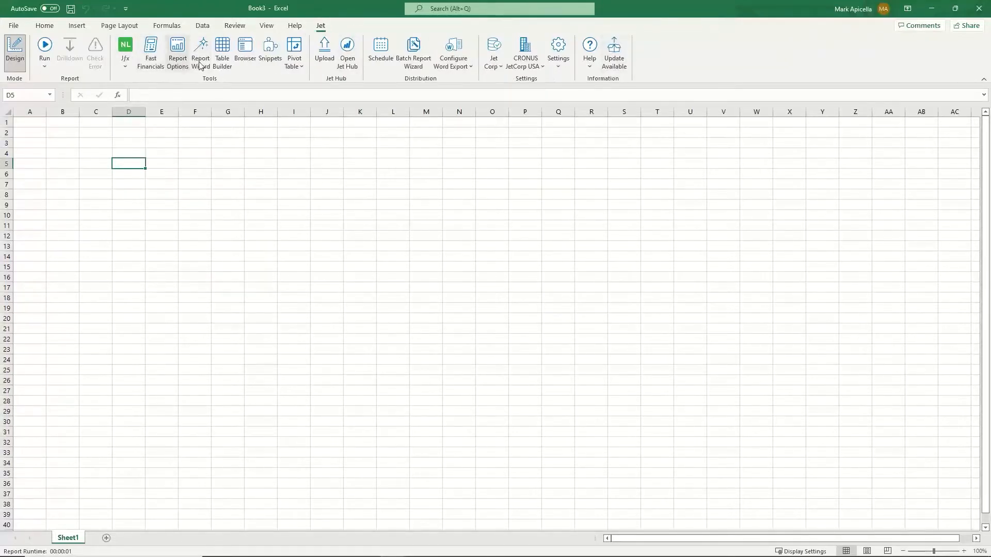
{"action": "left_click", "coordinate": [11, 57]}
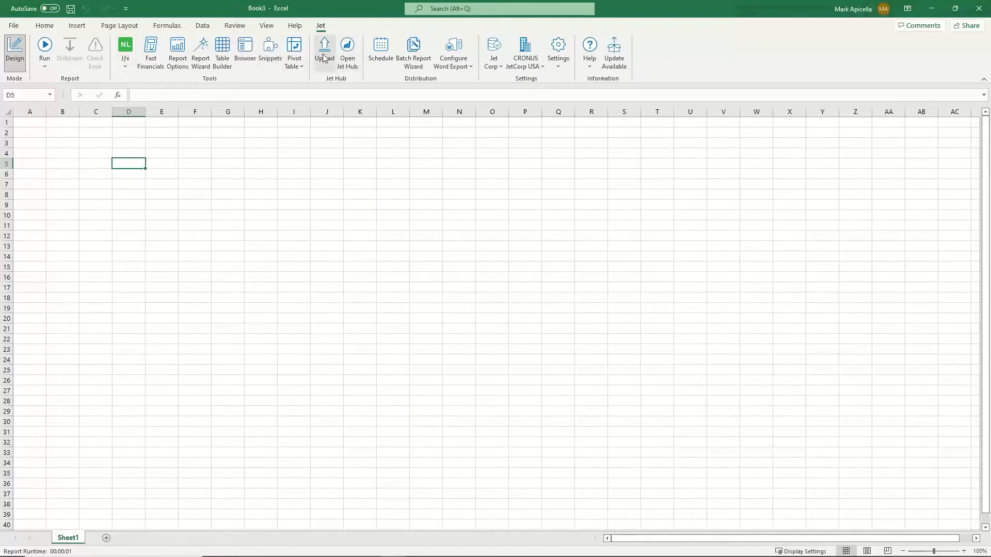
Step: Start a new scheduled task and examine its report source, output location and output format choices
{"action": "left_click", "coordinate": [383, 69]}
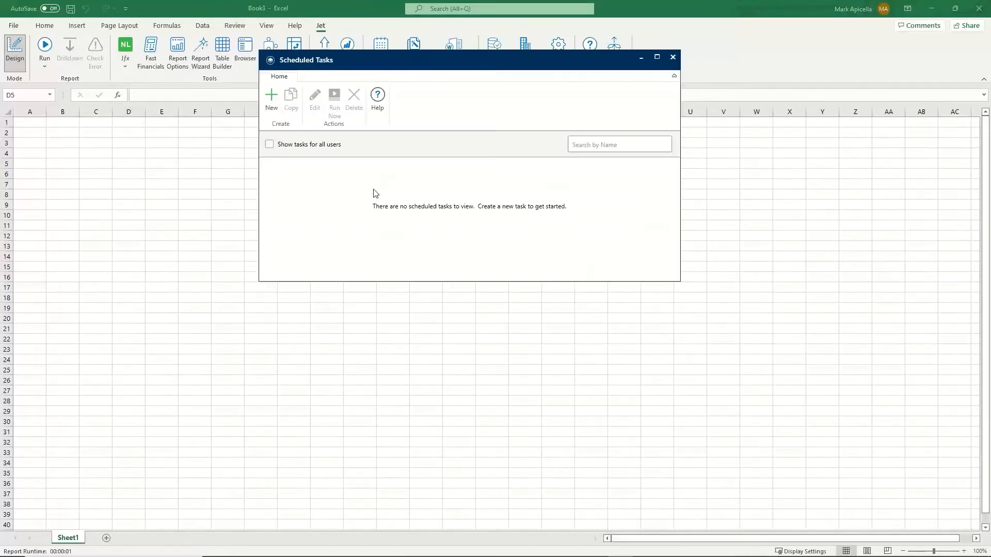
{"action": "left_click", "coordinate": [273, 105]}
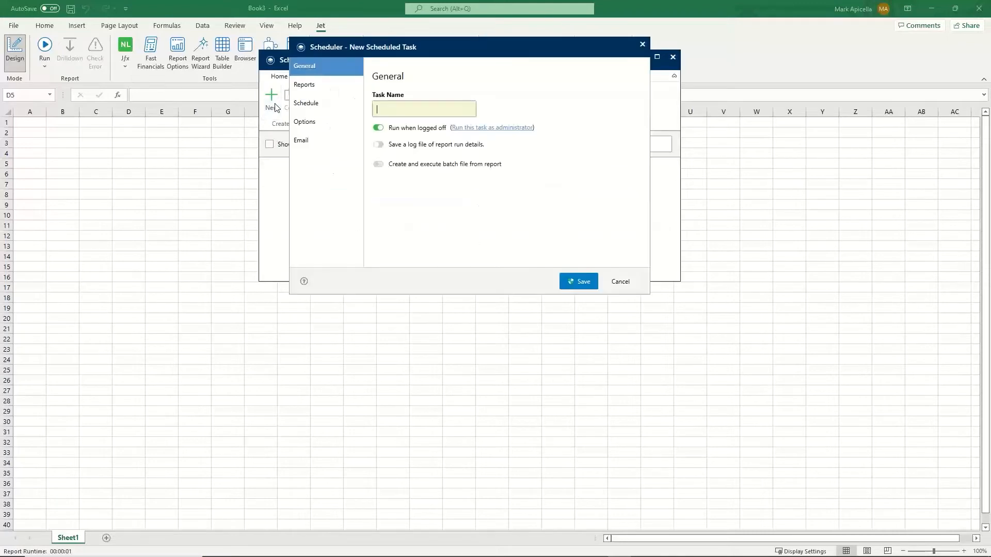
{"action": "left_click", "coordinate": [316, 87]}
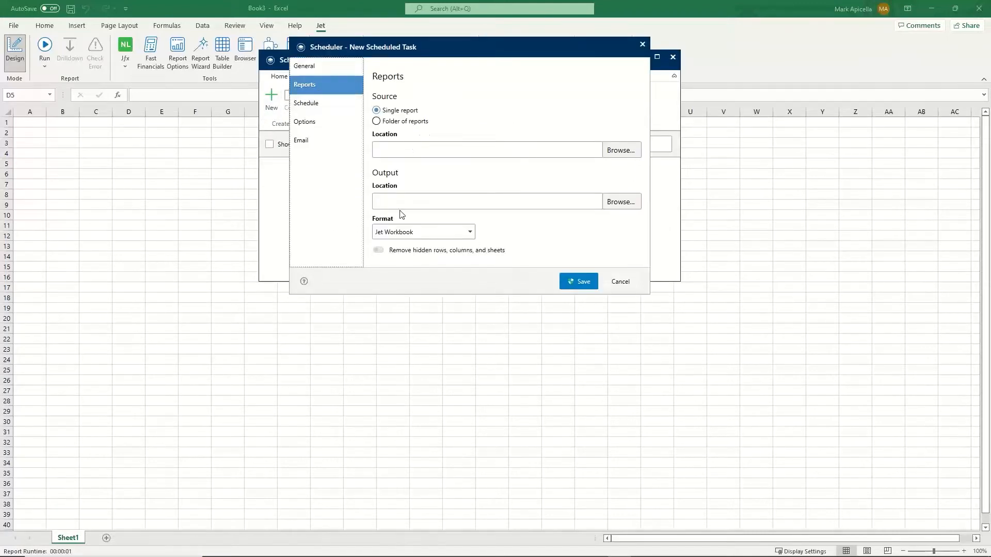
{"action": "left_click", "coordinate": [398, 237]}
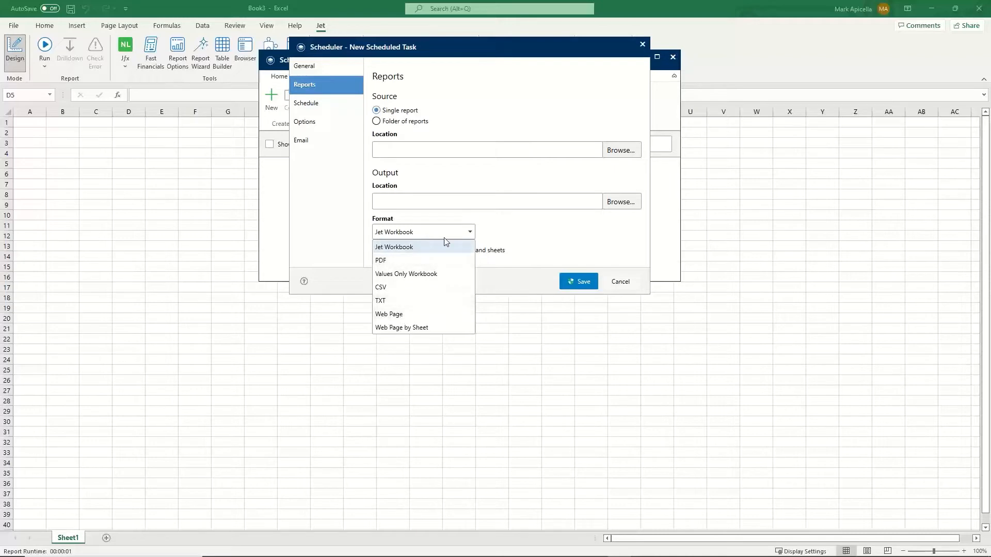
{"action": "left_click", "coordinate": [470, 234]}
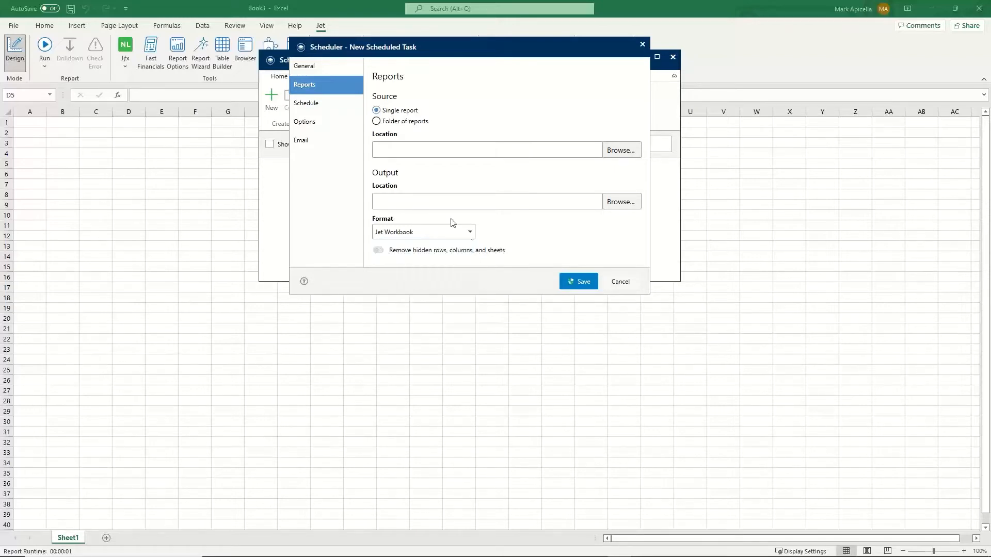
Step: Examine the new task's schedule, options and email settings, discard the task and close the Scheduled Tasks window
{"action": "left_click", "coordinate": [327, 104]}
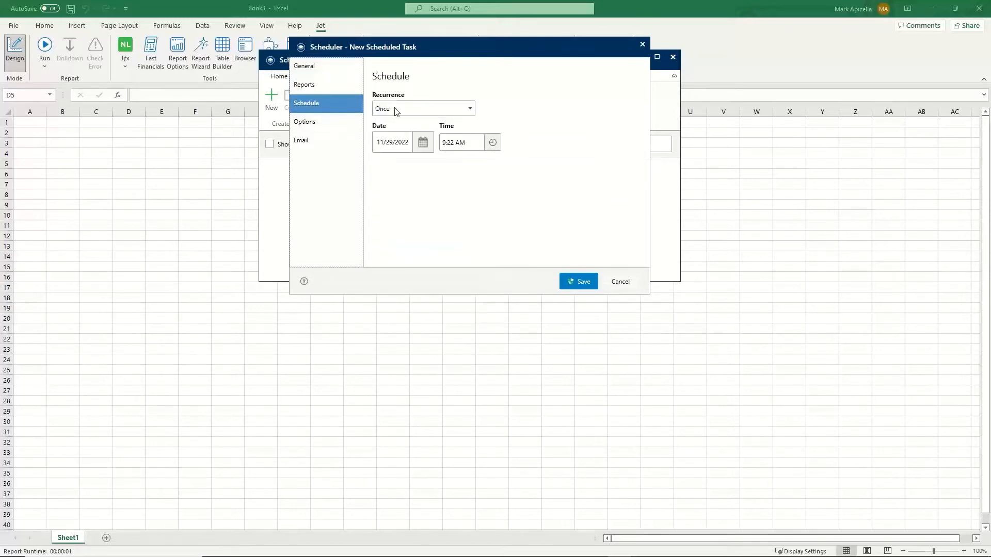
{"action": "left_click", "coordinate": [351, 132]}
{"action": "left_click", "coordinate": [348, 142]}
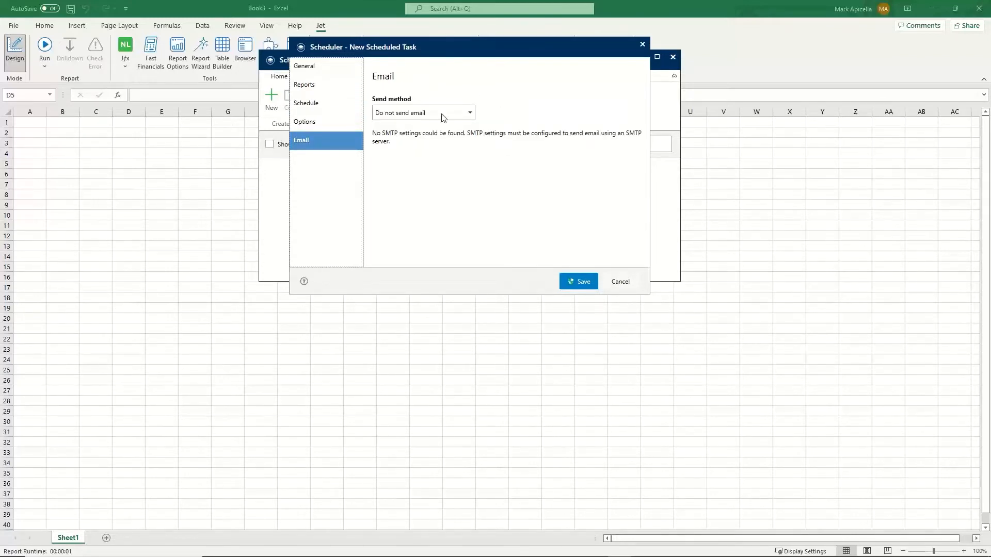
{"action": "left_click", "coordinate": [614, 281]}
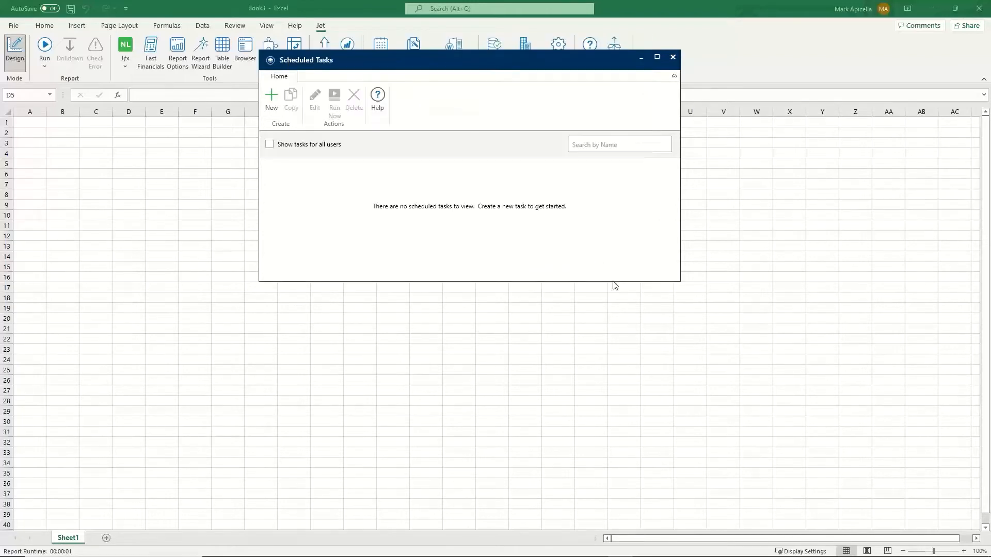
{"action": "left_click", "coordinate": [672, 57]}
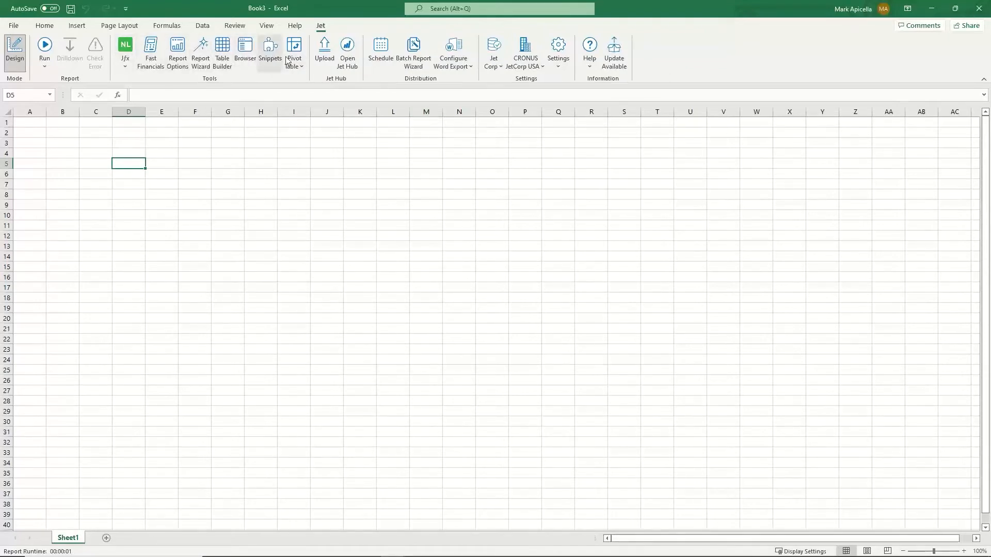
Step: Look over the Jet functions, open Fast Financials, review its selectable columns and turn on the inclusion of column headers
{"action": "left_click", "coordinate": [125, 64]}
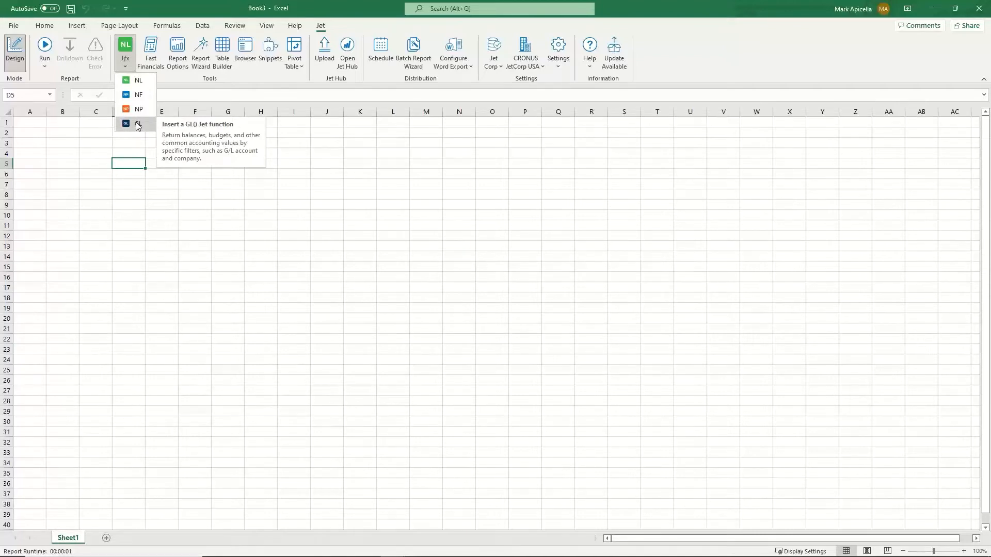
{"action": "left_click", "coordinate": [152, 55]}
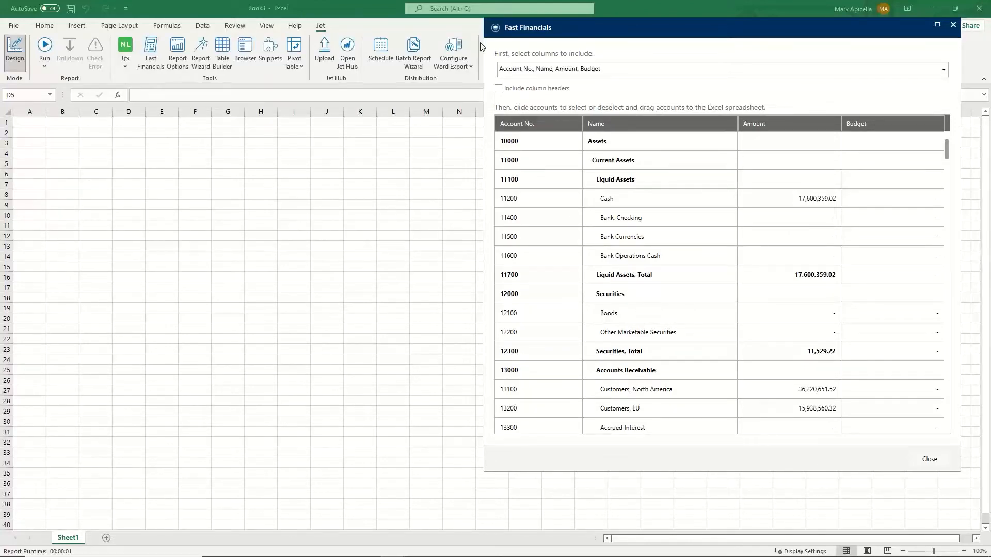
{"action": "left_click_drag", "start_coordinate": [535, 34], "coordinate": [441, 46]}
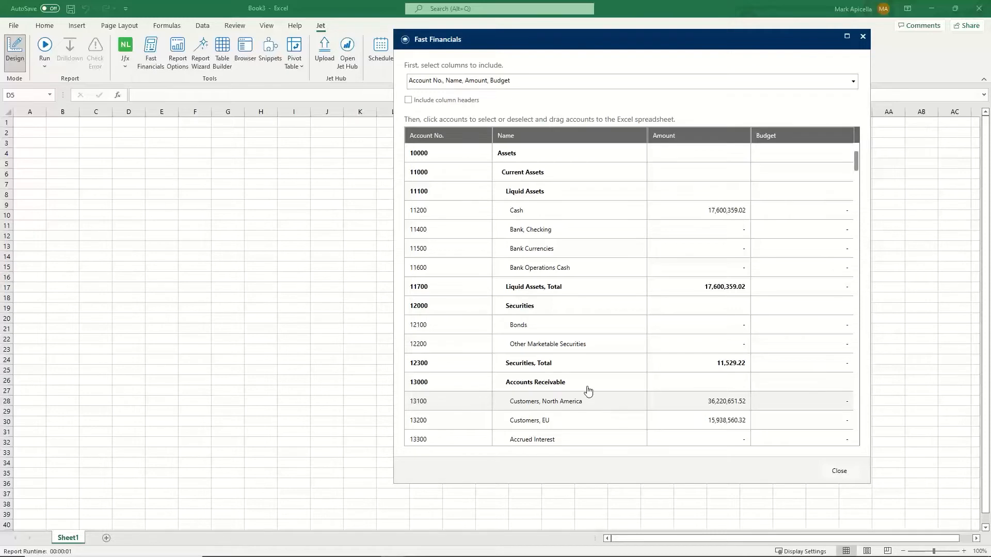
{"action": "left_click", "coordinate": [495, 82]}
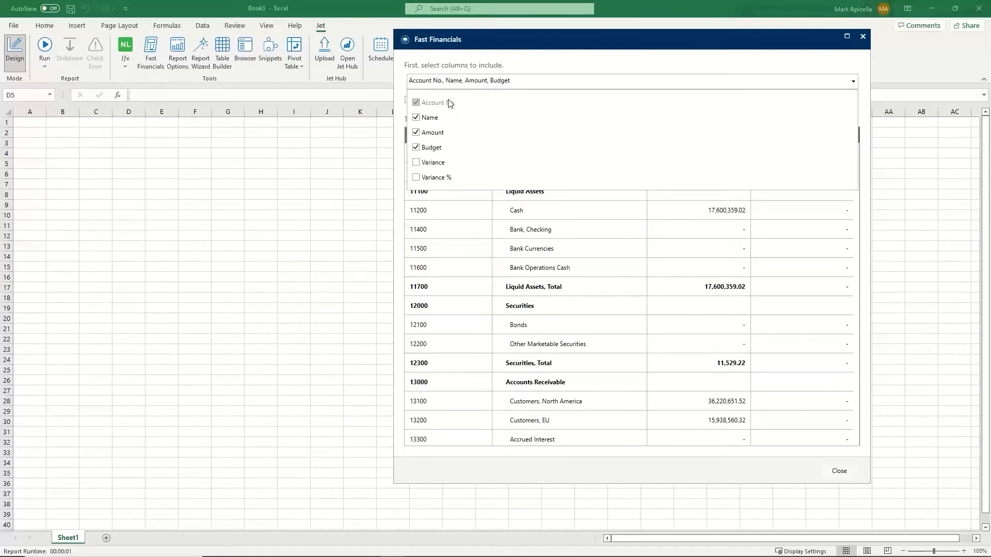
{"action": "mouse_move", "coordinate": [444, 104]}
{"action": "left_click", "coordinate": [470, 83]}
{"action": "left_click", "coordinate": [419, 103]}
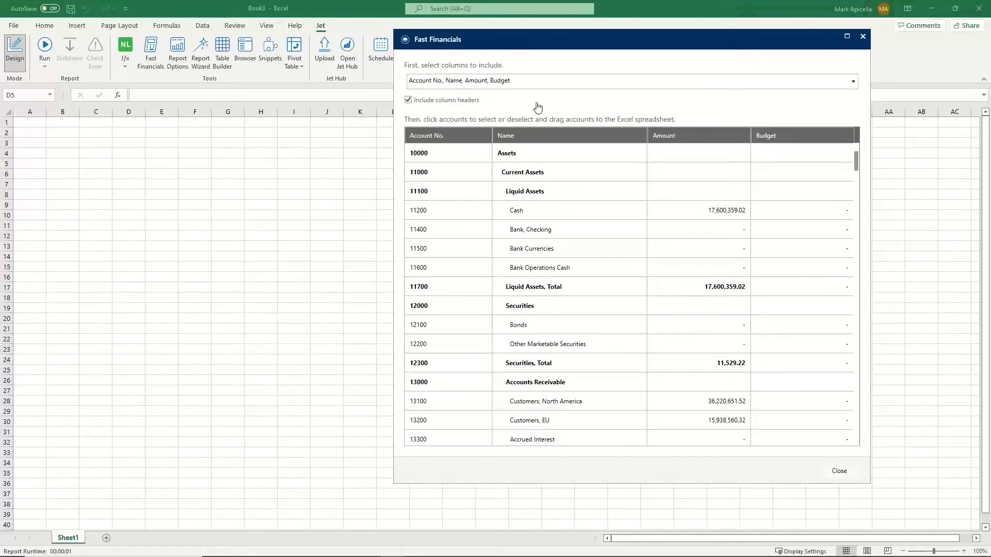
Step: Insert the accounts from 40000 Revenue through 49950 Total Revenue into the sheet at cell D5
{"action": "left_click_drag", "start_coordinate": [858, 163], "coordinate": [858, 296]}
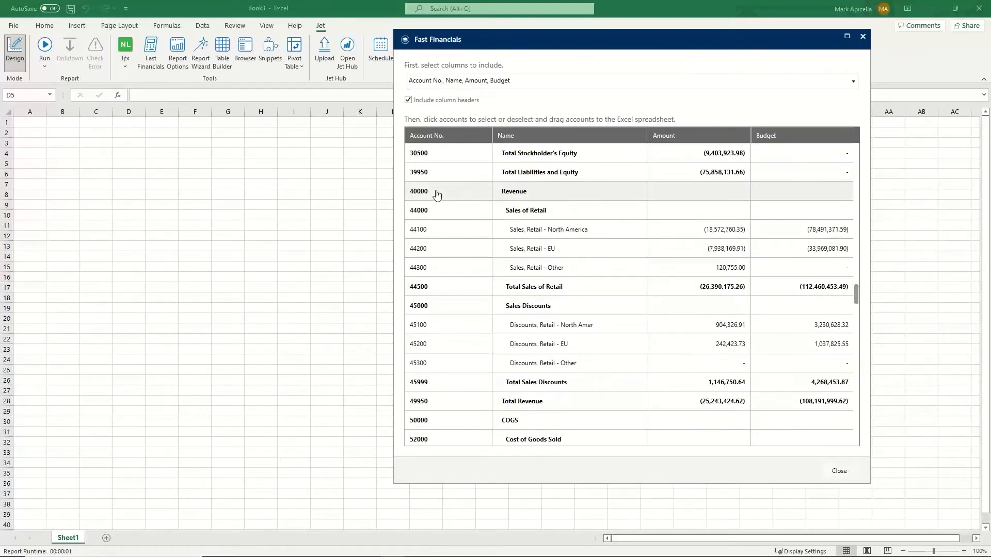
{"action": "left_click", "coordinate": [526, 402]}
{"action": "left_click_drag", "start_coordinate": [526, 403], "coordinate": [130, 164]}
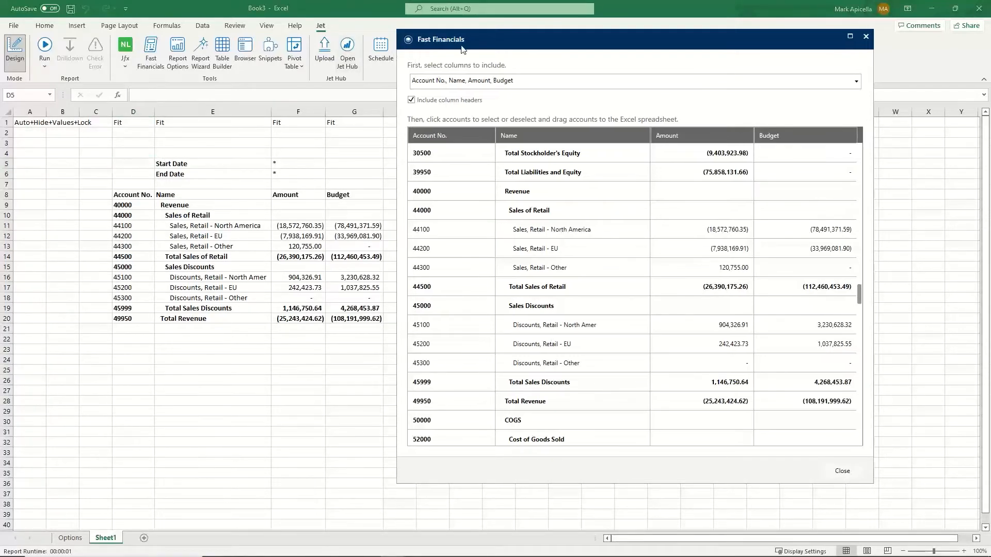
Step: Insert accounts 50000 COGS through 99999 Net Income without column headers at cell D21, close Fast Financials and review the inserted rows
{"action": "left_click_drag", "start_coordinate": [448, 47], "coordinate": [480, 46]}
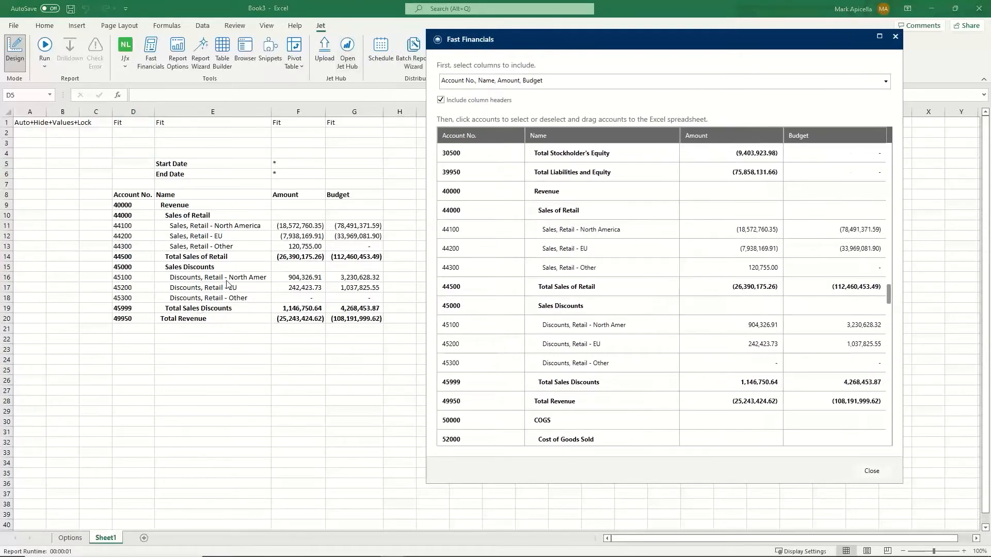
{"action": "left_click", "coordinate": [460, 102]}
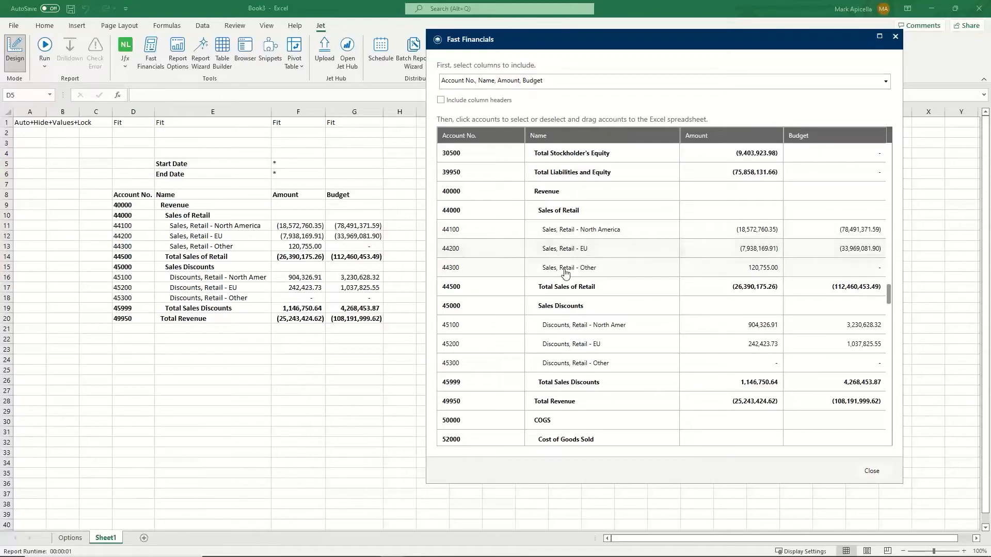
{"action": "scroll", "coordinate": [594, 229], "scroll_direction": "down", "scroll_amount": 3}
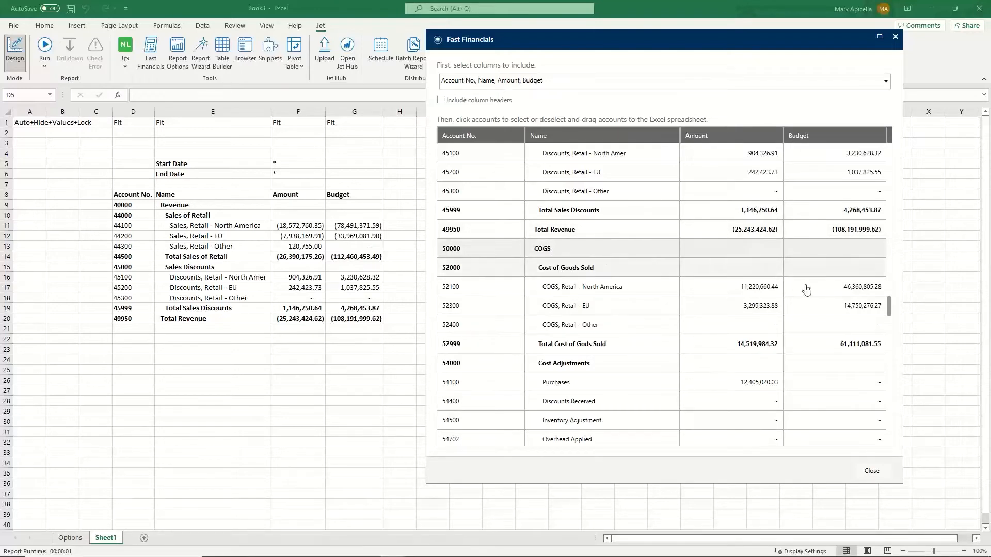
{"action": "left_click_drag", "start_coordinate": [890, 305], "coordinate": [890, 453]}
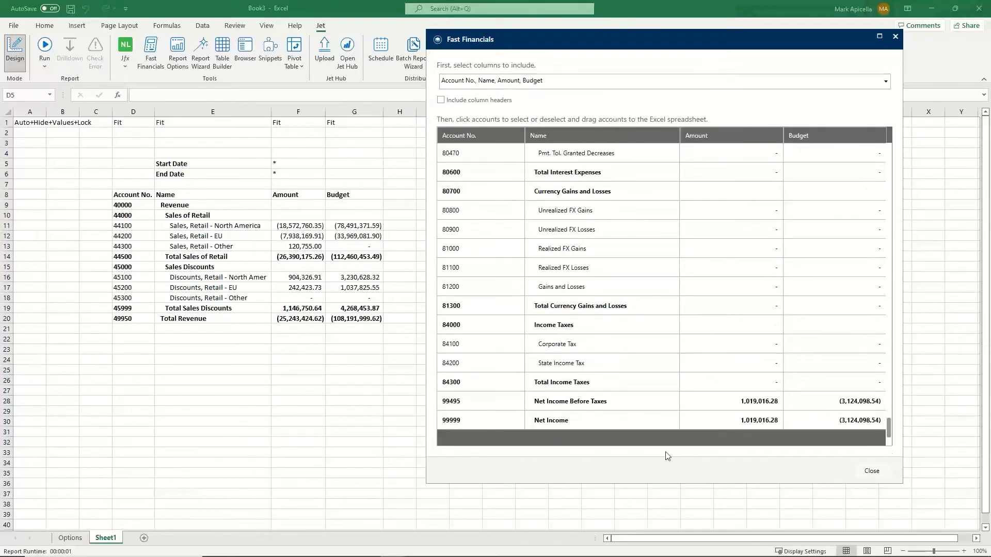
{"action": "left_click", "coordinate": [563, 423], "text": "shift"}
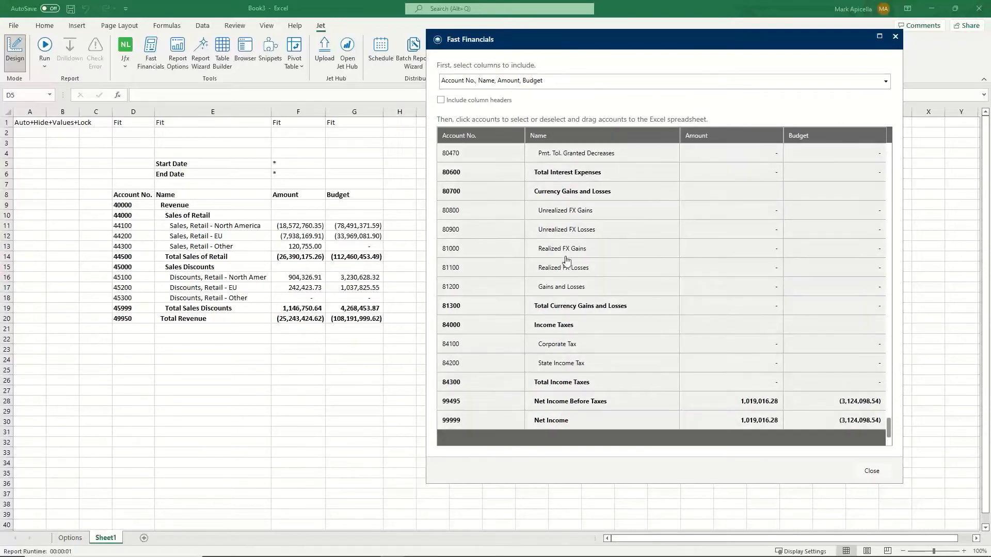
{"action": "left_click_drag", "start_coordinate": [568, 202], "coordinate": [143, 331]}
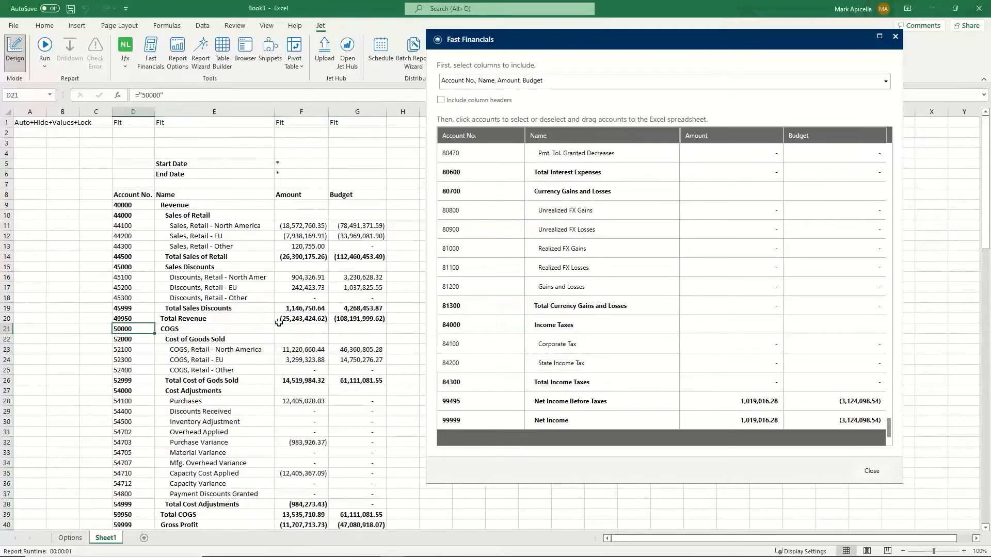
{"action": "left_click", "coordinate": [871, 471]}
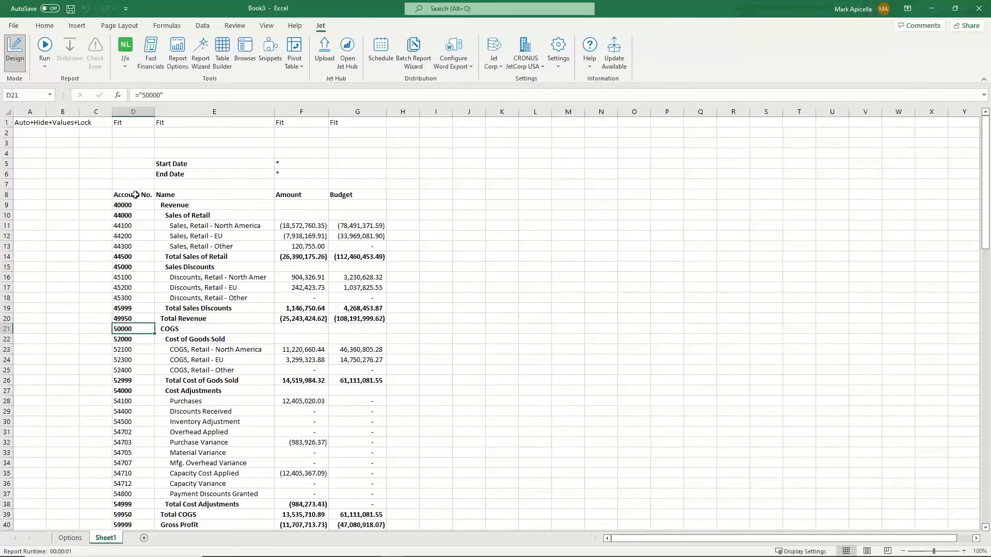
{"action": "scroll", "coordinate": [431, 189], "scroll_direction": "down", "scroll_amount": 12}
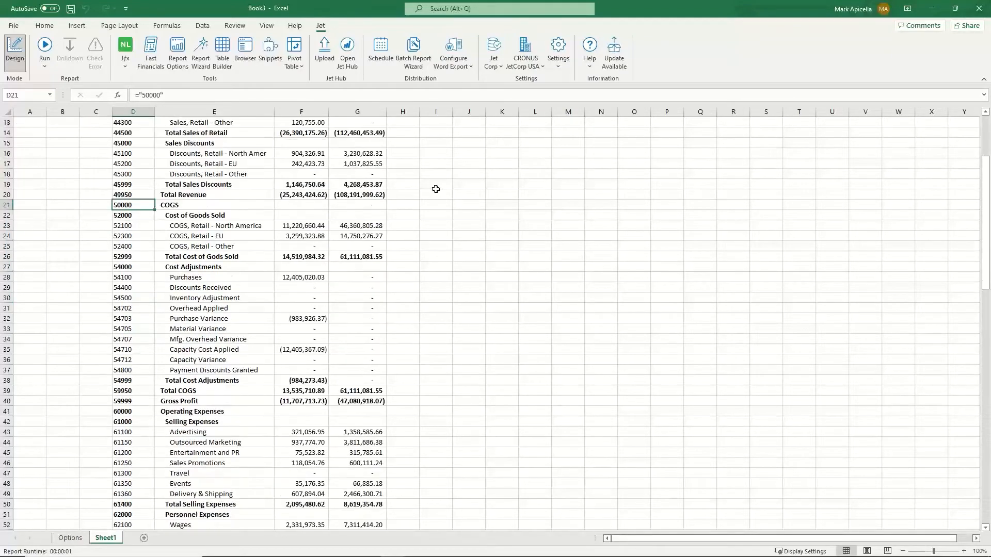
Step: Give the income statement's column header row D8:G8 a green fill and white text
{"action": "scroll", "coordinate": [433, 189], "scroll_direction": "down", "scroll_amount": 18}
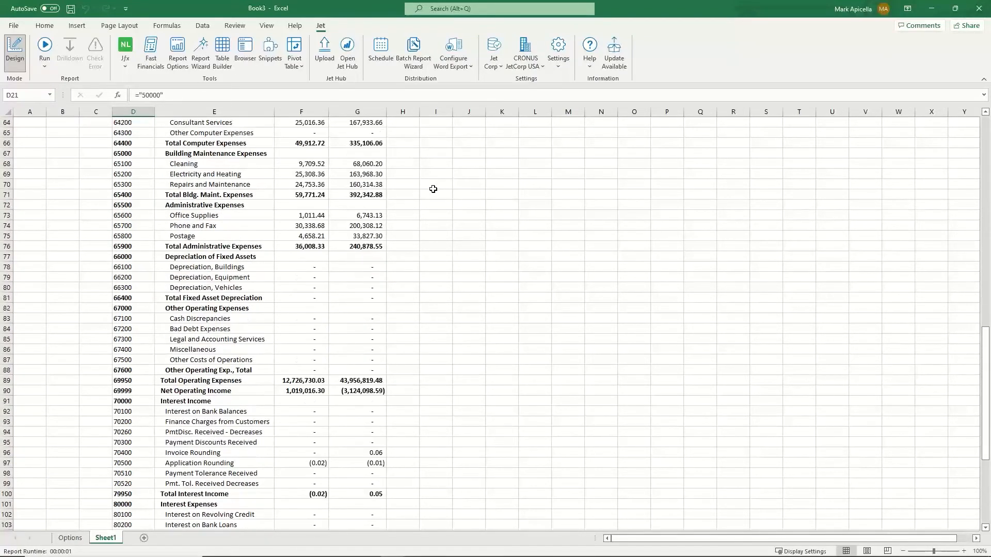
{"action": "scroll", "coordinate": [433, 189], "scroll_direction": "up", "scroll_amount": 20}
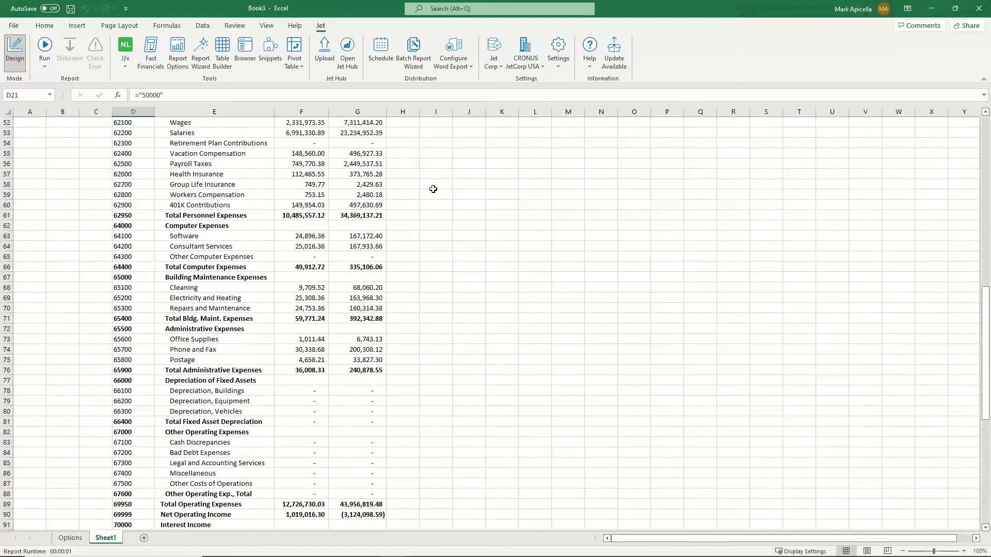
{"action": "scroll", "coordinate": [433, 188], "scroll_direction": "up", "scroll_amount": 6}
{"action": "left_click_drag", "start_coordinate": [152, 195], "coordinate": [342, 196]}
{"action": "left_click", "coordinate": [44, 25]}
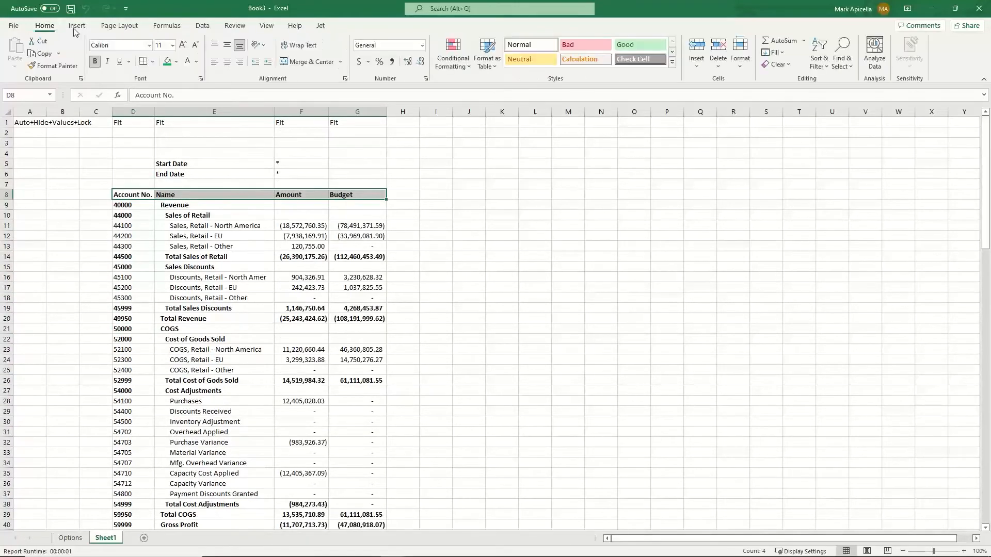
{"action": "left_click", "coordinate": [167, 62]}
{"action": "left_click", "coordinate": [188, 62]}
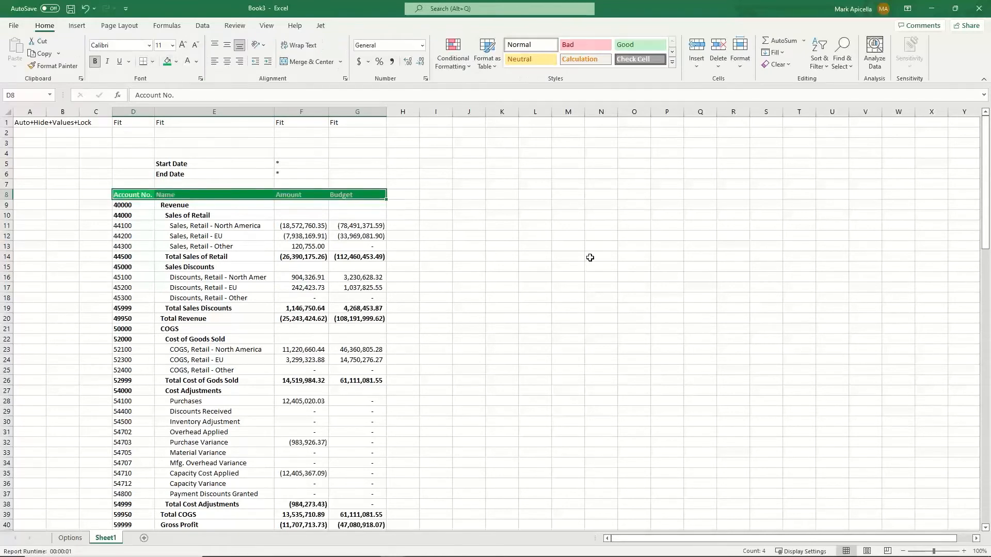
{"action": "left_click", "coordinate": [309, 266]}
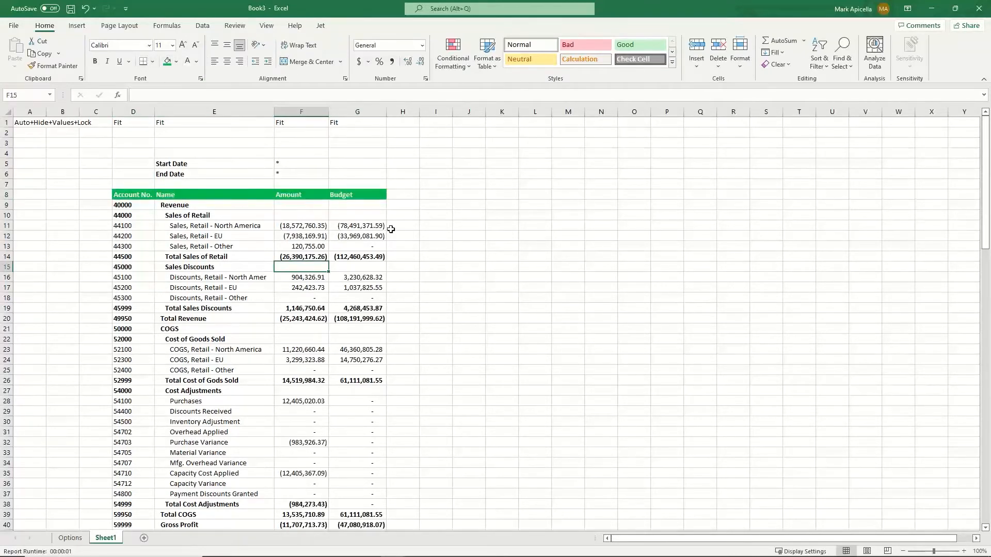
{"action": "left_click", "coordinate": [320, 25]}
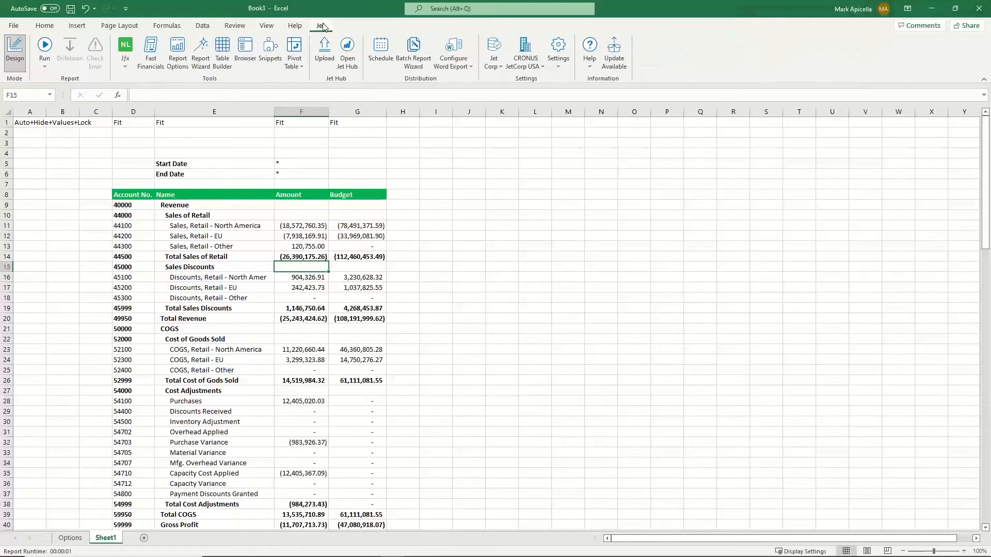
{"action": "left_click", "coordinate": [45, 46]}
{"action": "left_click_drag", "start_coordinate": [791, 104], "coordinate": [662, 109]}
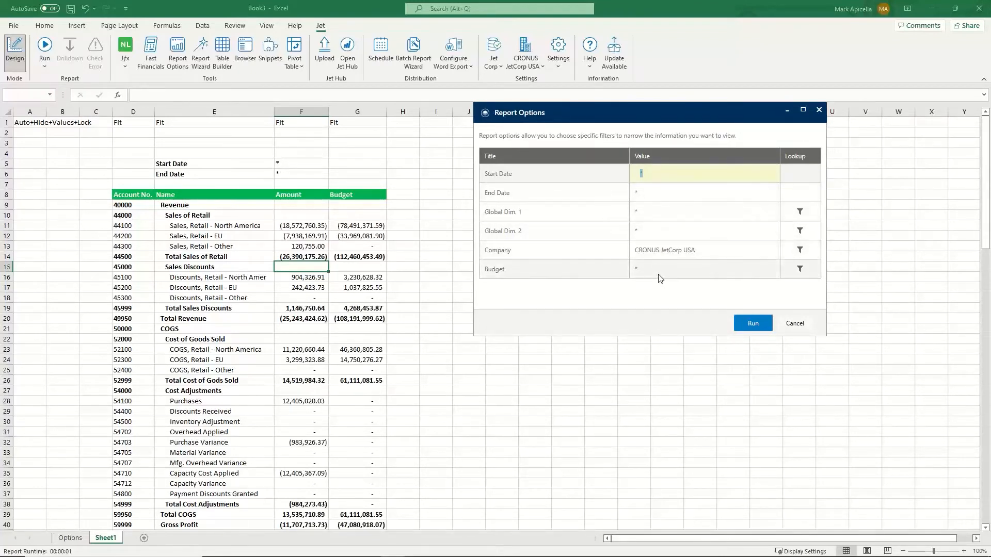
{"action": "left_click", "coordinate": [792, 324]}
Step: Set the start date in F5 to 1/1/2018 and the end date in F6 to 1/31/2018
{"action": "left_click", "coordinate": [307, 164]}
{"action": "type", "text": "1/1"}
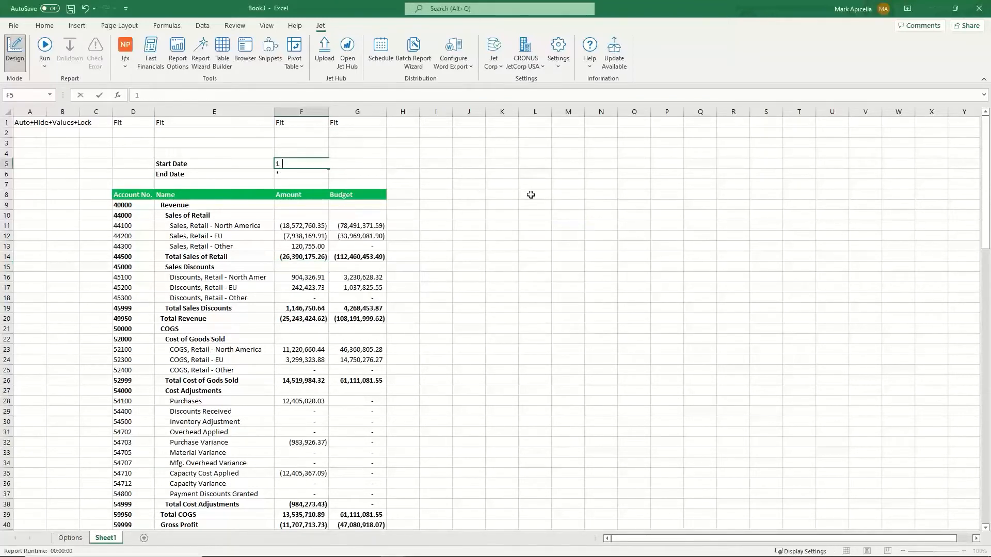
{"action": "key", "text": "BackSpace"}
{"action": "key", "text": "BackSpace"}
{"action": "type", "text": "18"}
{"action": "key", "text": "Return"}
{"action": "type", "text": "1/31/2018"}
{"action": "key", "text": "Return"}
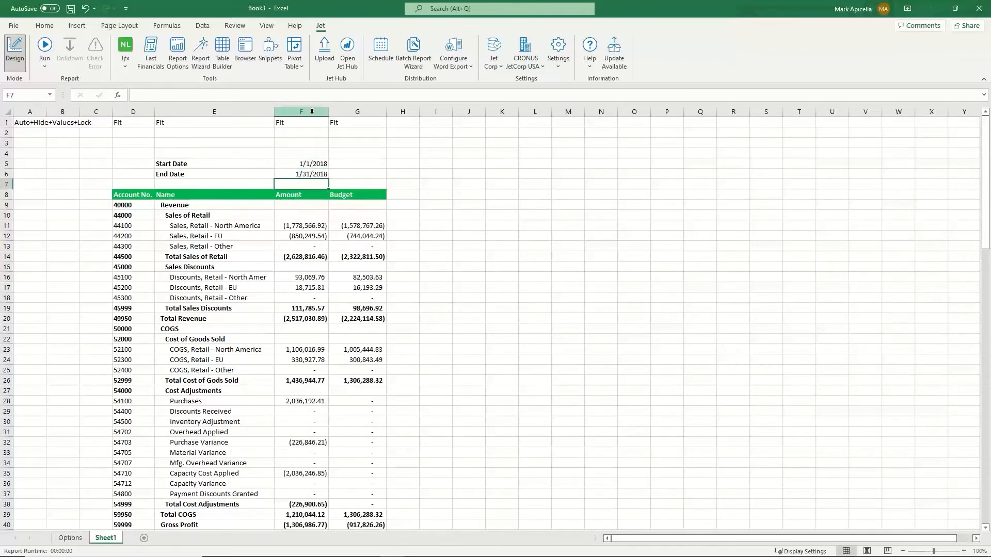
Step: Copy the Amount and Budget columns F:G into the empty columns starting at H
{"action": "left_click_drag", "start_coordinate": [315, 110], "coordinate": [357, 112]}
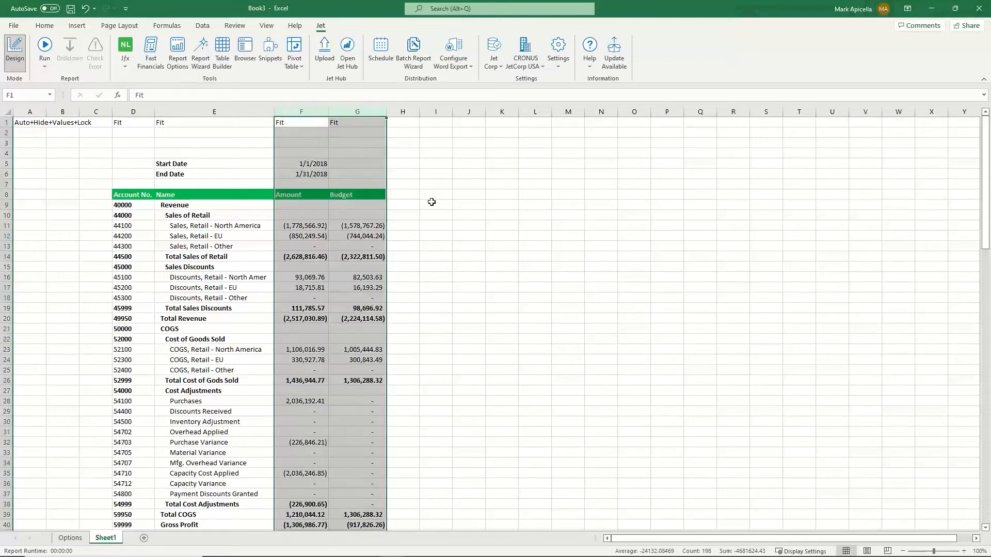
{"action": "key", "text": "ctrl+c"}
{"action": "left_click", "coordinate": [403, 112]}
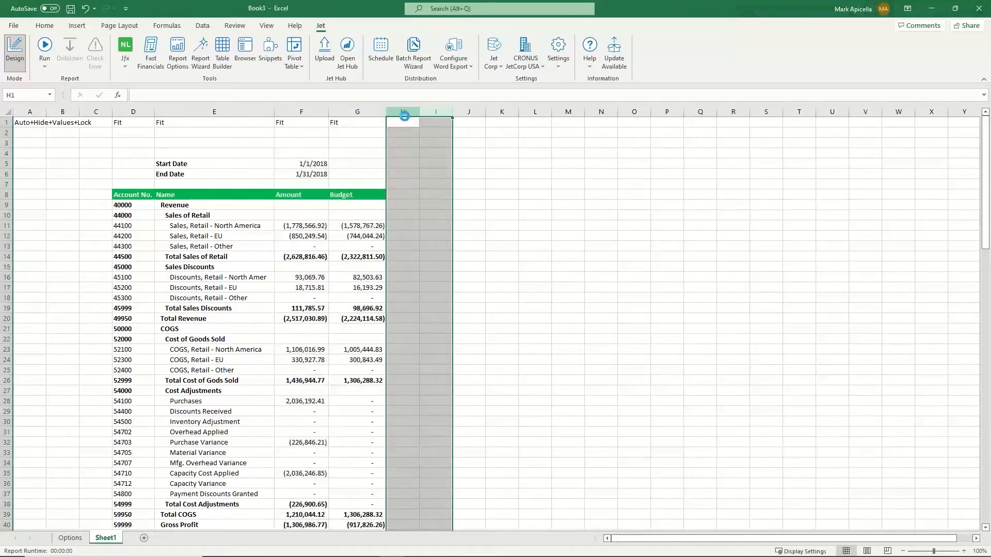
{"action": "key", "text": "ctrl+v"}
Step: Set H5 to the day after the end date in F6 and H6 to =EOMONTH(H5,0)
{"action": "left_click", "coordinate": [431, 164]}
{"action": "type", "text": "="}
{"action": "left_click", "coordinate": [295, 175]}
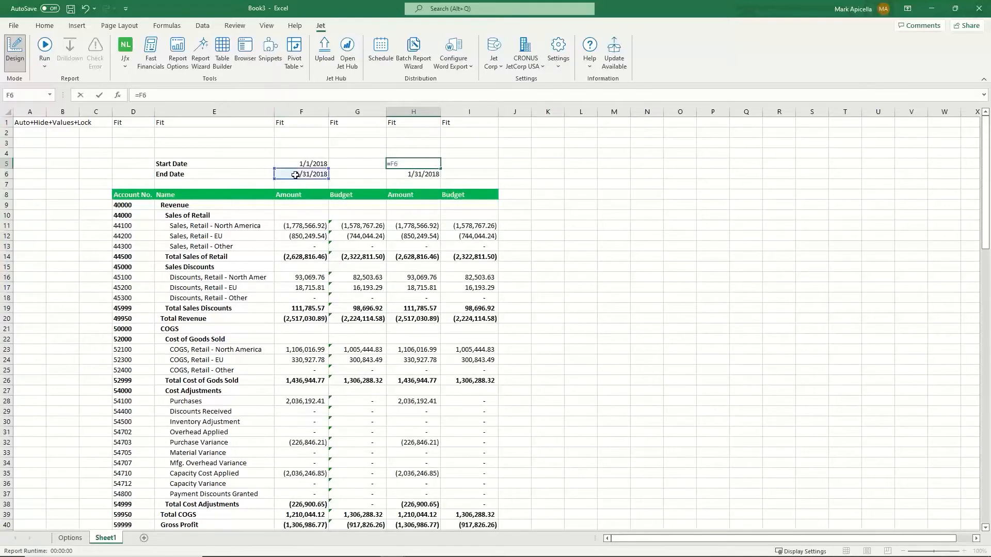
{"action": "key", "text": "Return"}
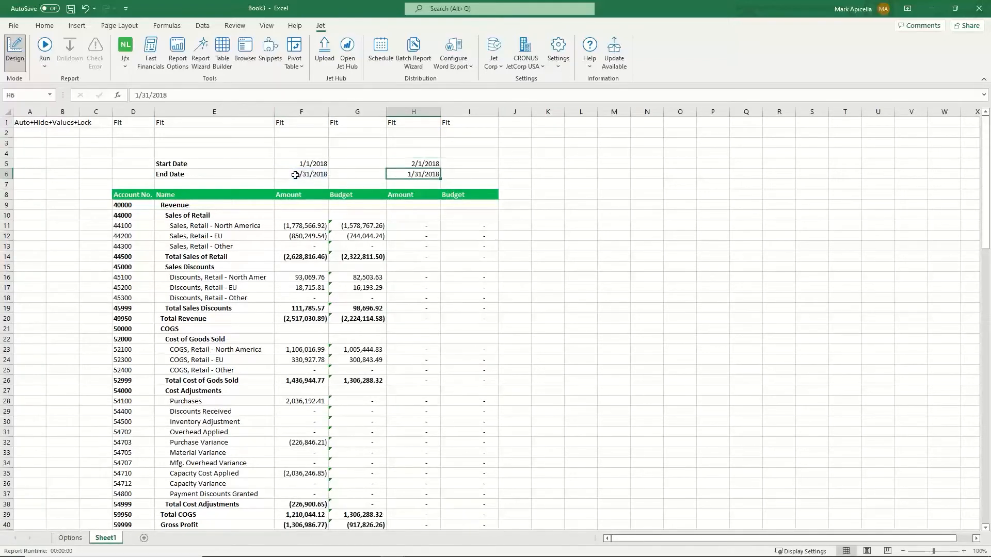
{"action": "type", "text": "=eomonth("}
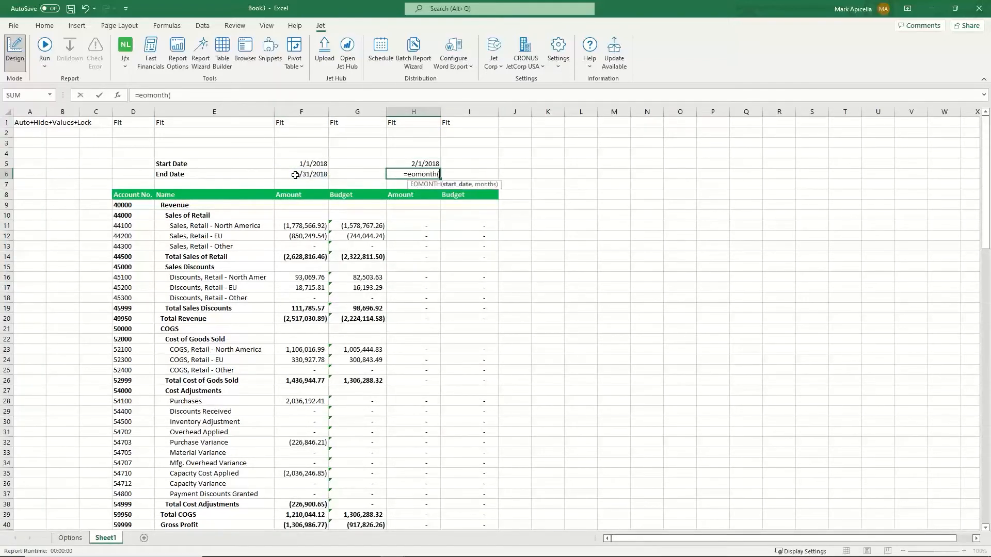
{"action": "type", "text": "H5,0)"}
{"action": "key", "text": "Return"}
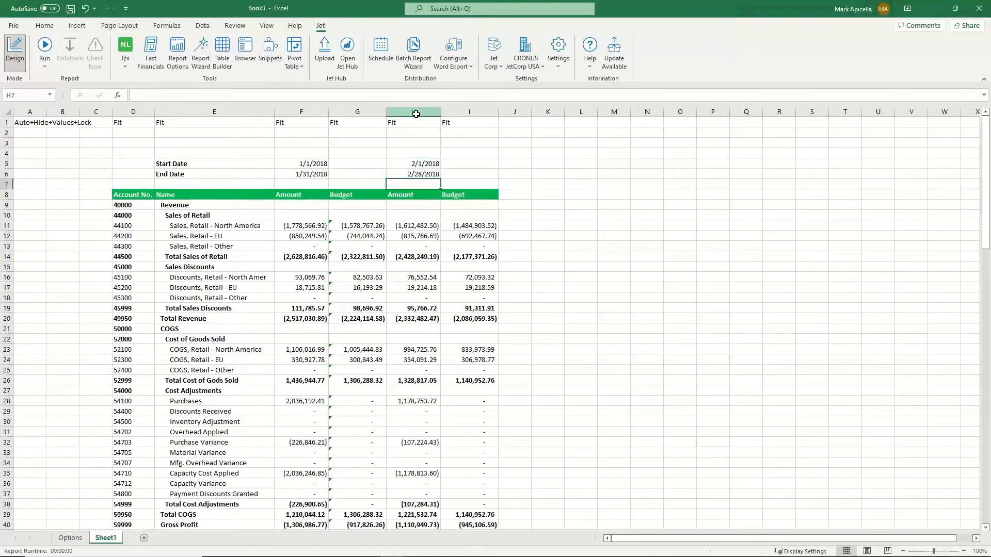
Step: Copy the second period's columns H:I to columns J, L and N to extend the statement through May 2018
{"action": "left_click_drag", "start_coordinate": [416, 114], "coordinate": [467, 113]}
{"action": "key", "text": "ctrl+c"}
{"action": "left_click", "coordinate": [515, 112]}
{"action": "key", "text": "ctrl+v"}
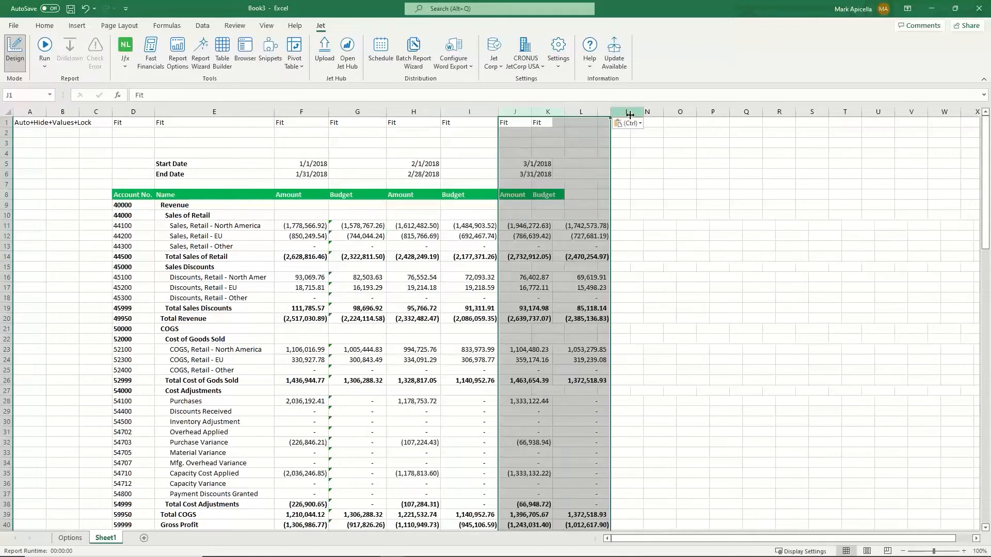
{"action": "left_click", "coordinate": [624, 112]}
{"action": "key", "text": "ctrl+v"}
{"action": "left_click", "coordinate": [735, 112]}
{"action": "key", "text": "ctrl+v"}
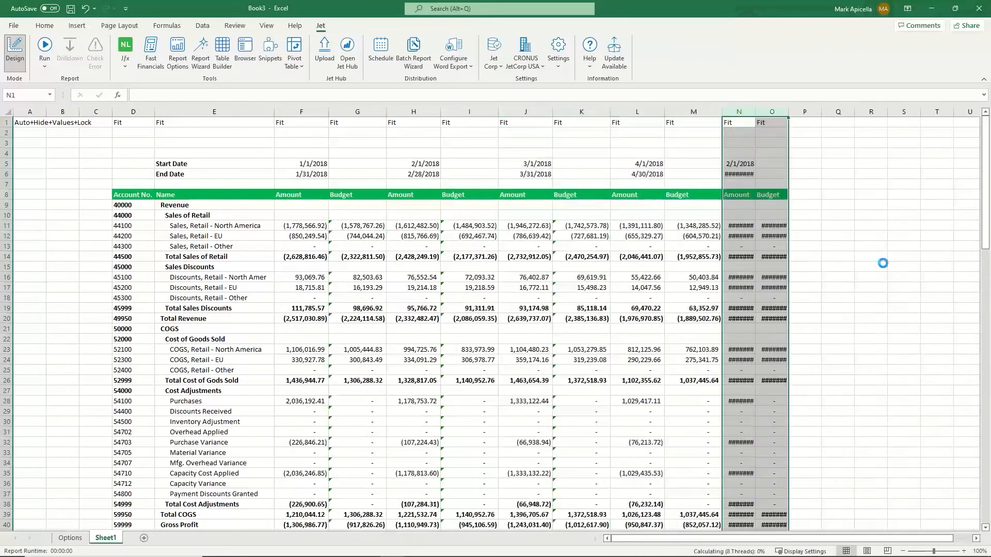
{"action": "left_click", "coordinate": [892, 266]}
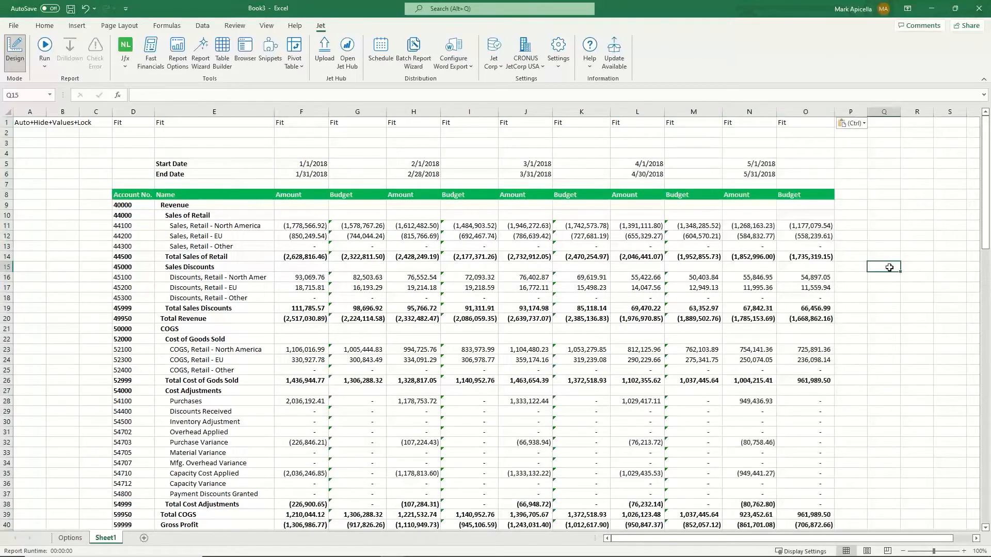
Step: Run the report with the current report options and return it to design mode
{"action": "mouse_move", "coordinate": [985, 153]}
{"action": "left_mouse_down"}
{"action": "mouse_move", "coordinate": [988, 478]}
{"action": "mouse_move", "coordinate": [985, 150]}
{"action": "left_mouse_up"}
{"action": "left_click", "coordinate": [51, 44]}
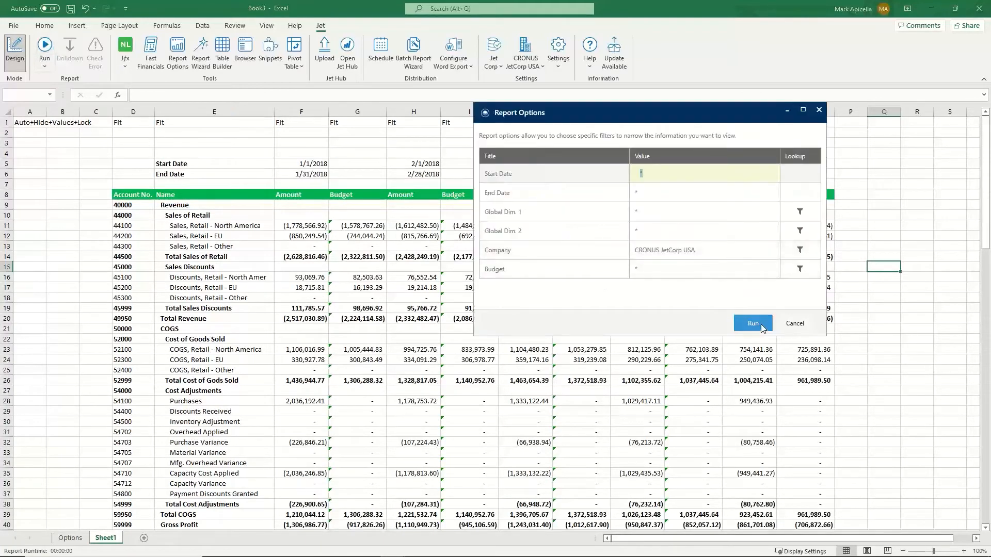
{"action": "left_click", "coordinate": [752, 323]}
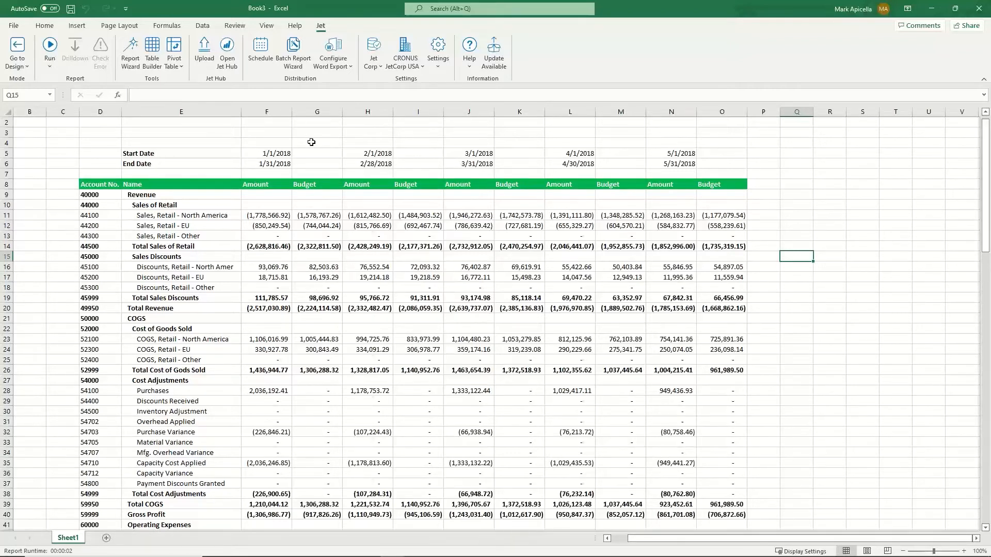
{"action": "left_click", "coordinate": [26, 51]}
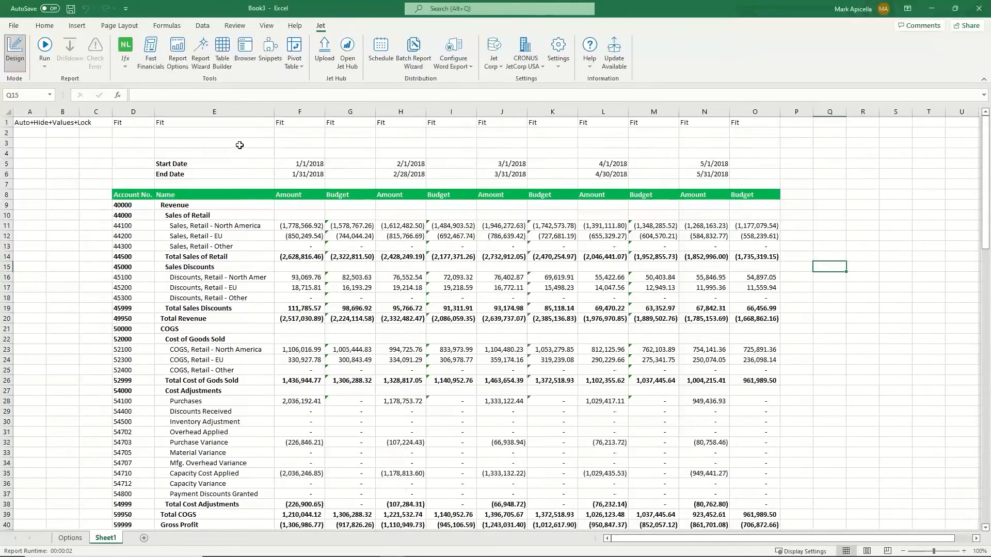
Step: Start the Report Wizard and explore its table list, including a search for customer and the favourites filter
{"action": "left_click", "coordinate": [200, 64]}
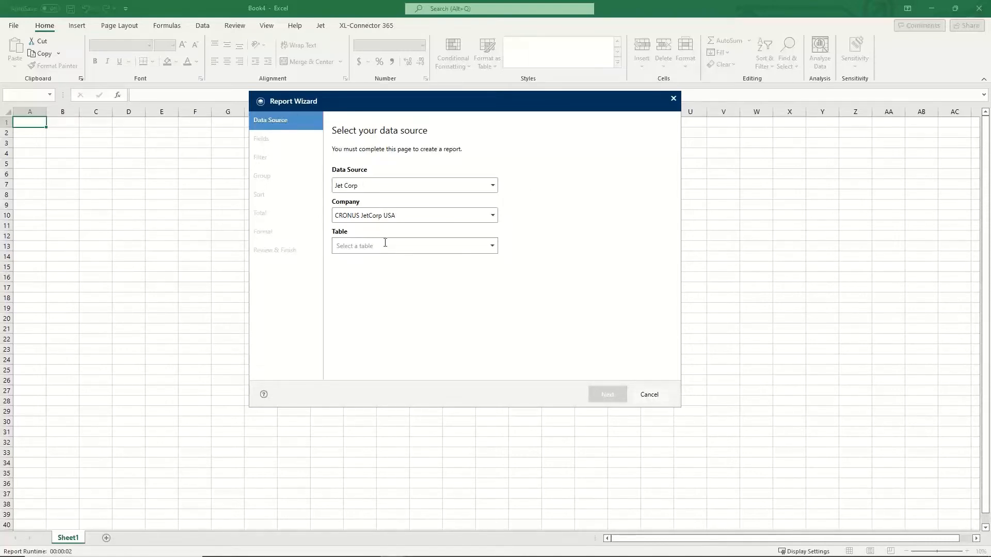
{"action": "left_click", "coordinate": [493, 246]}
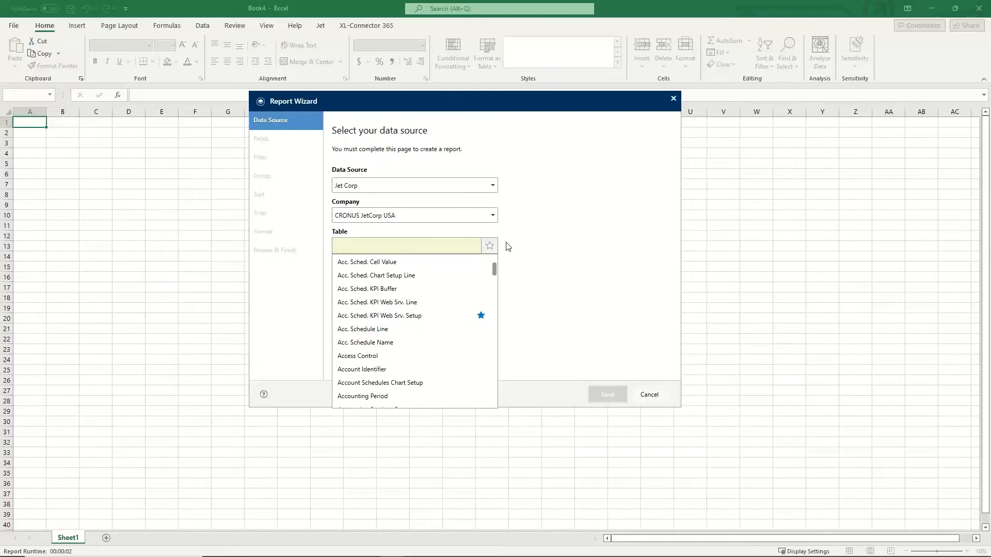
{"action": "left_click_drag", "start_coordinate": [494, 271], "coordinate": [571, 261]}
{"action": "left_click_drag", "start_coordinate": [495, 266], "coordinate": [494, 287]}
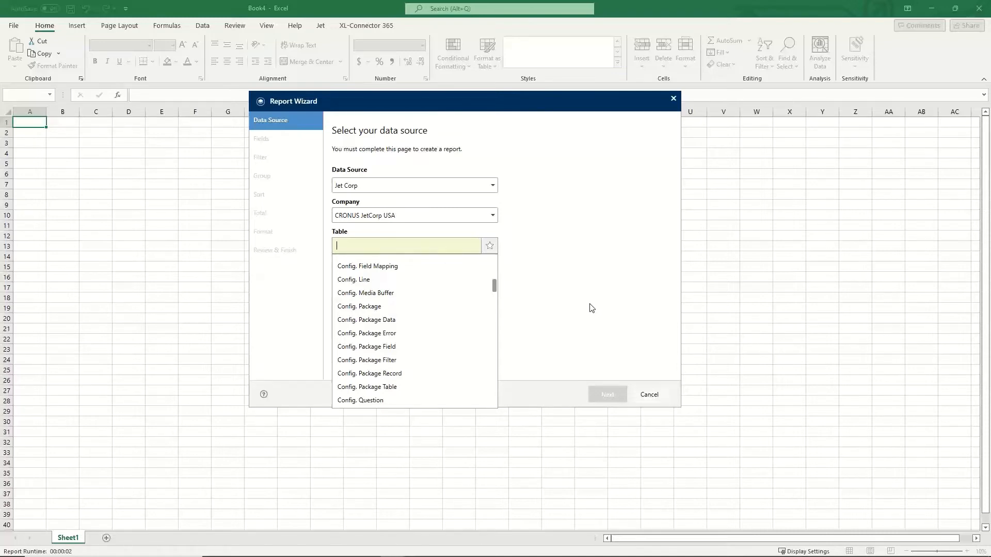
{"action": "left_click_drag", "start_coordinate": [494, 293], "coordinate": [495, 324]}
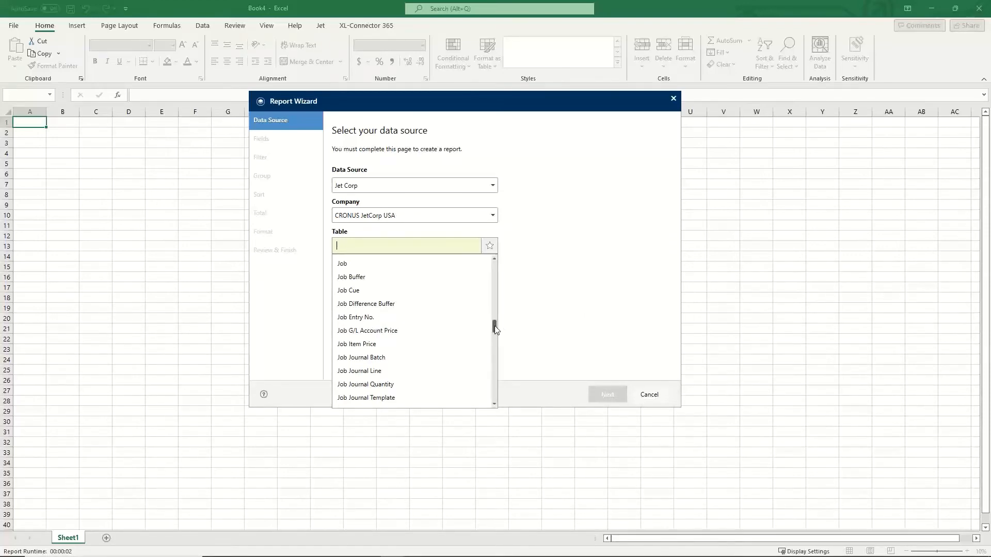
{"action": "left_click_drag", "start_coordinate": [494, 326], "coordinate": [495, 313]}
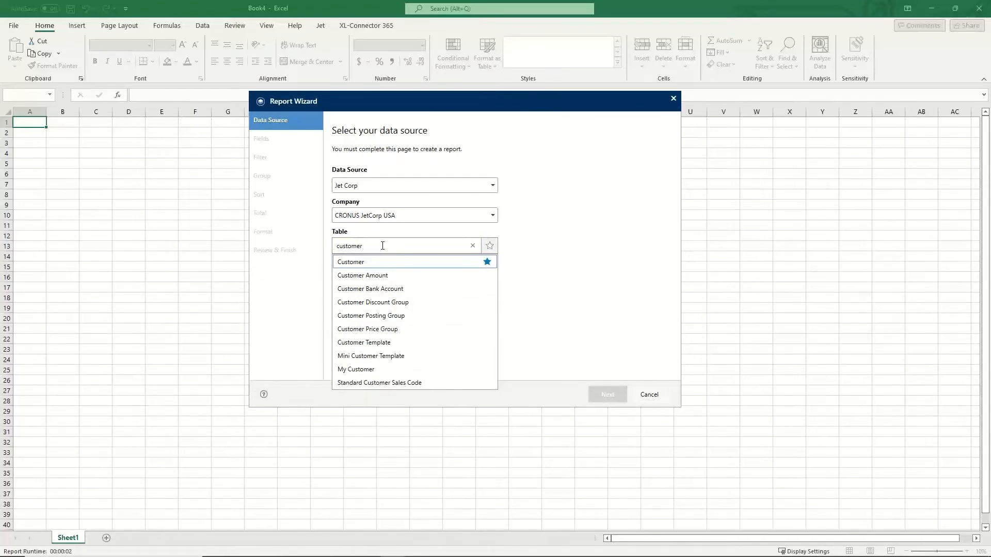
{"action": "left_click", "coordinate": [472, 245]}
{"action": "left_click", "coordinate": [491, 246]}
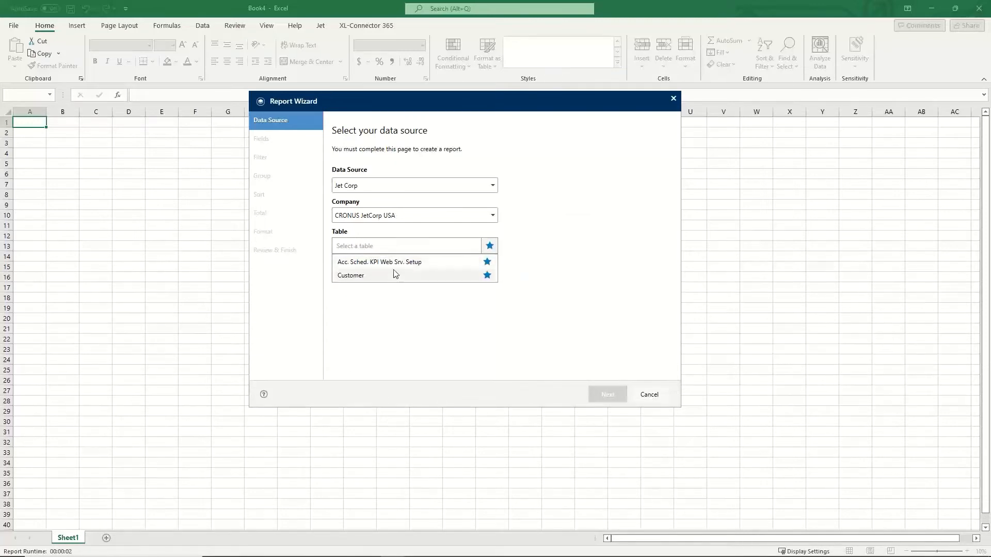
Step: Mark Access Control as a favourite table and choose Customer from the favourites as the report's table
{"action": "left_click", "coordinate": [490, 246]}
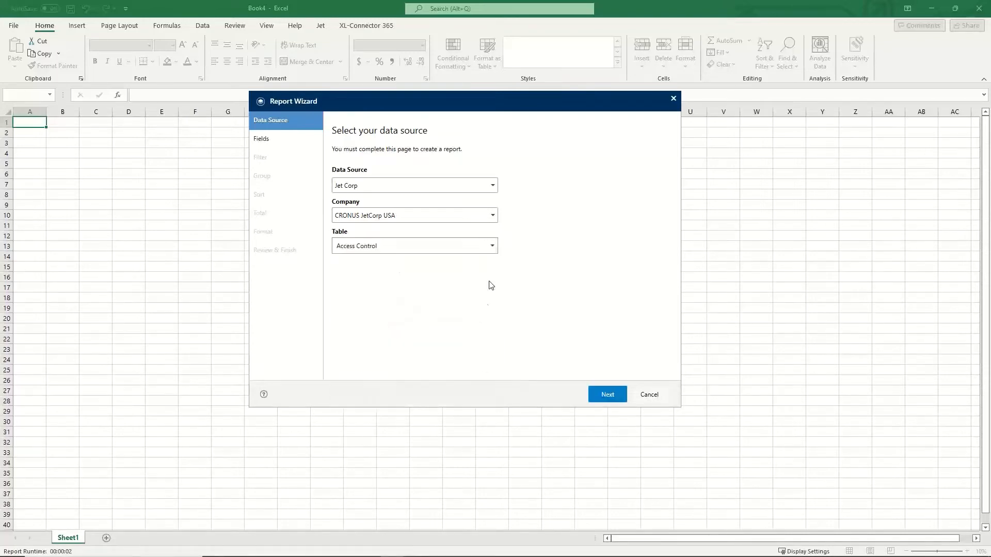
{"action": "left_click", "coordinate": [472, 246]}
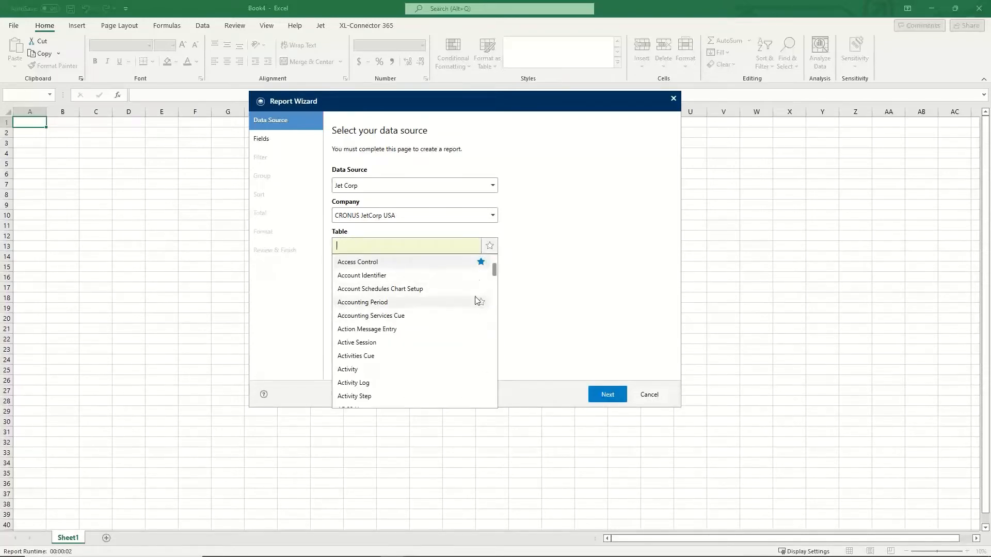
{"action": "left_click", "coordinate": [490, 246]}
{"action": "left_click", "coordinate": [384, 288]}
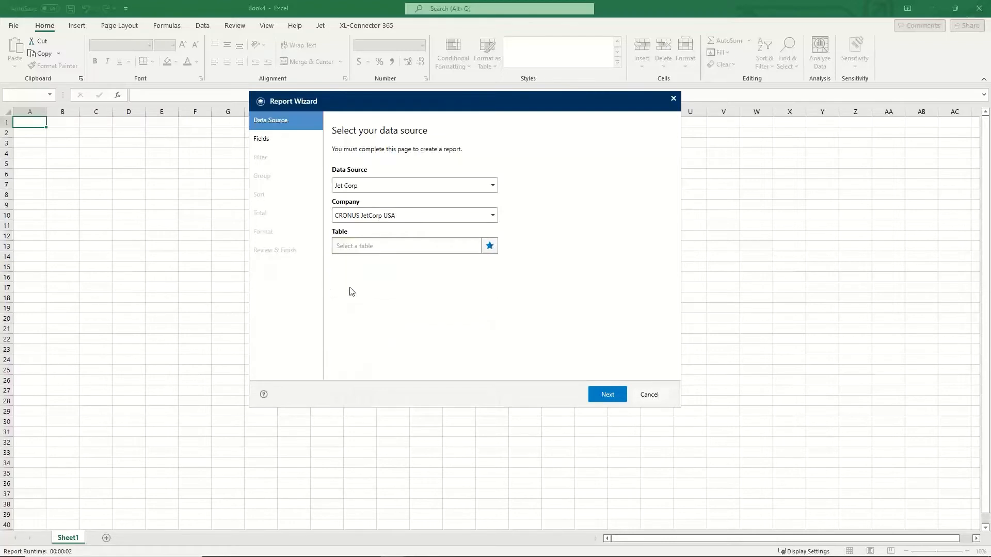
{"action": "left_click", "coordinate": [605, 394]}
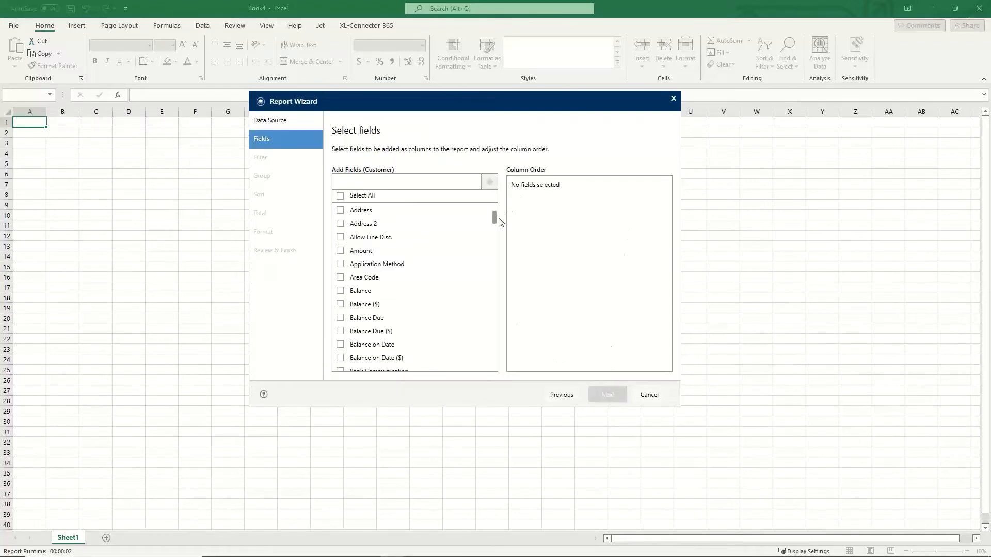
Step: Add the Customer fields No., Name and State as report columns
{"action": "left_click_drag", "start_coordinate": [494, 217], "coordinate": [493, 300]}
{"action": "left_click", "coordinate": [363, 180]}
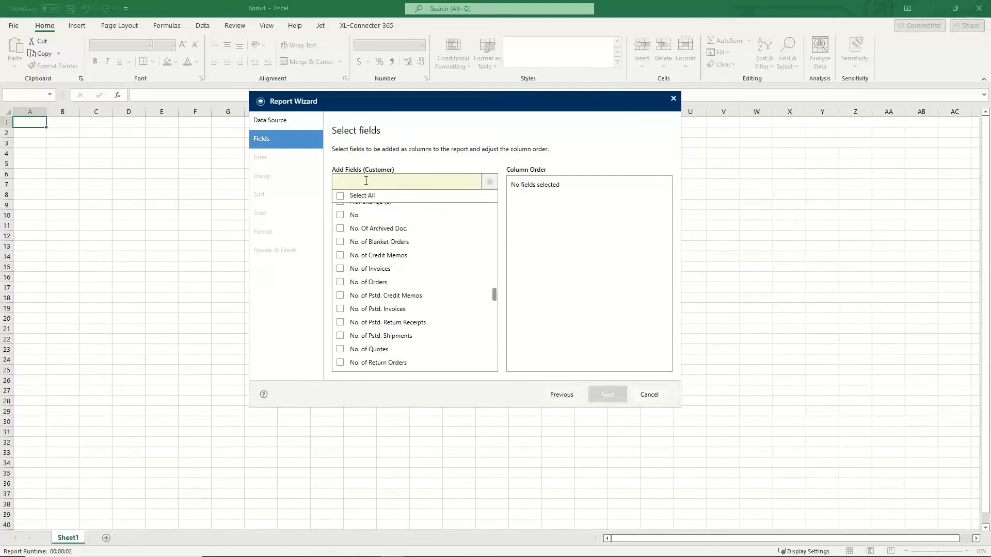
{"action": "left_click", "coordinate": [341, 214]}
{"action": "left_click", "coordinate": [360, 180]}
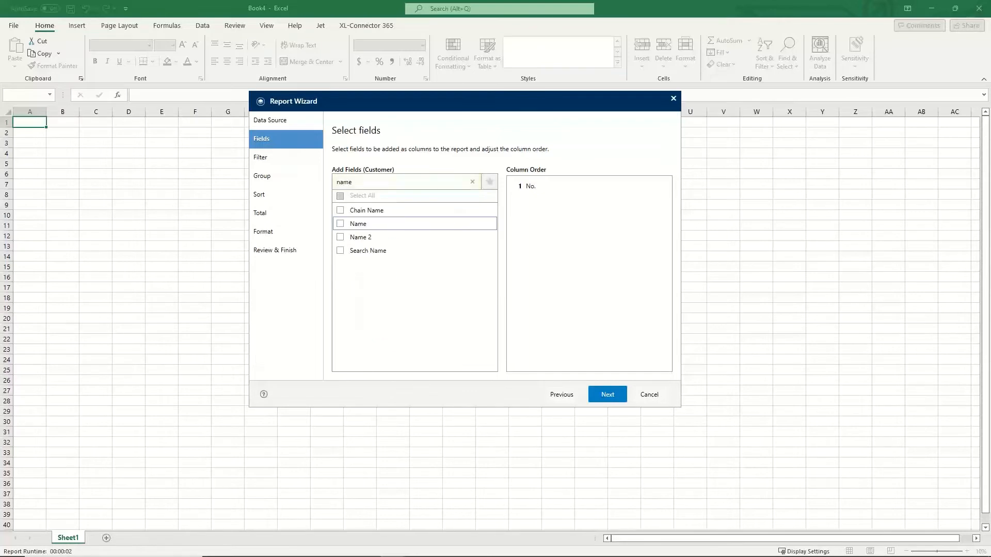
{"action": "left_click", "coordinate": [340, 224]}
{"action": "double_click", "coordinate": [365, 180]}
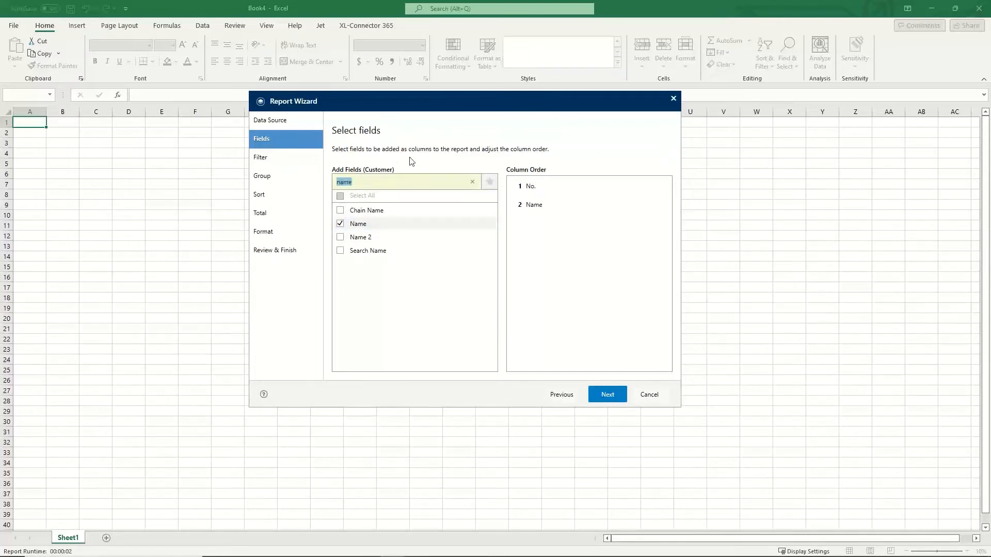
{"action": "type", "text": "stat"}
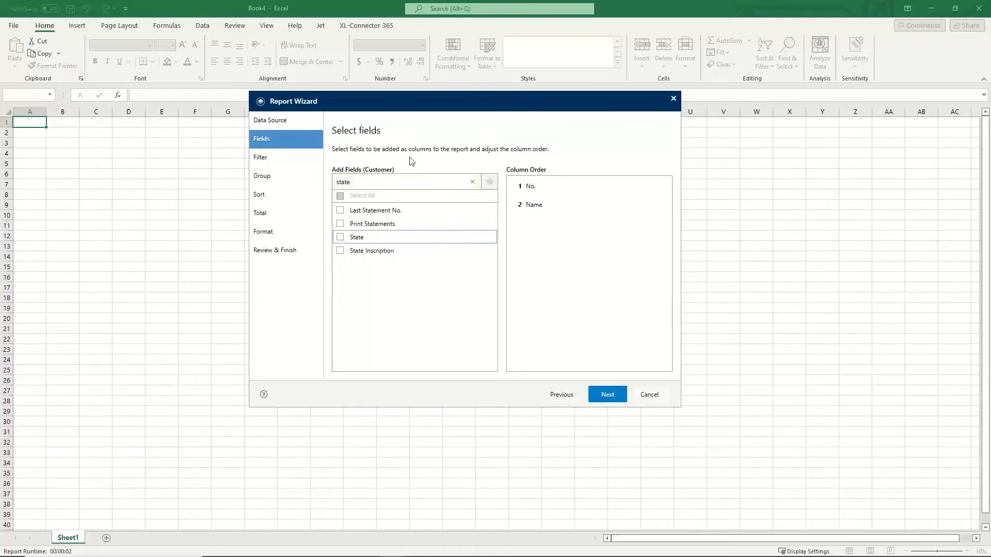
{"action": "left_click", "coordinate": [340, 237]}
Step: Add the Sales ($) and Salesperson Code fields and move Sales ($) to the end of the column order
{"action": "key", "text": "ctrl+a"}
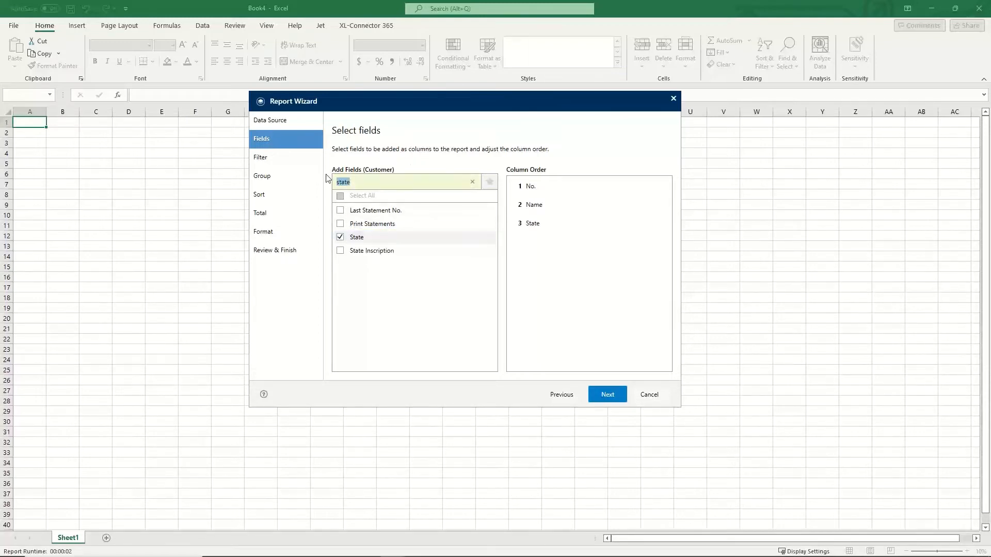
{"action": "type", "text": "s"}
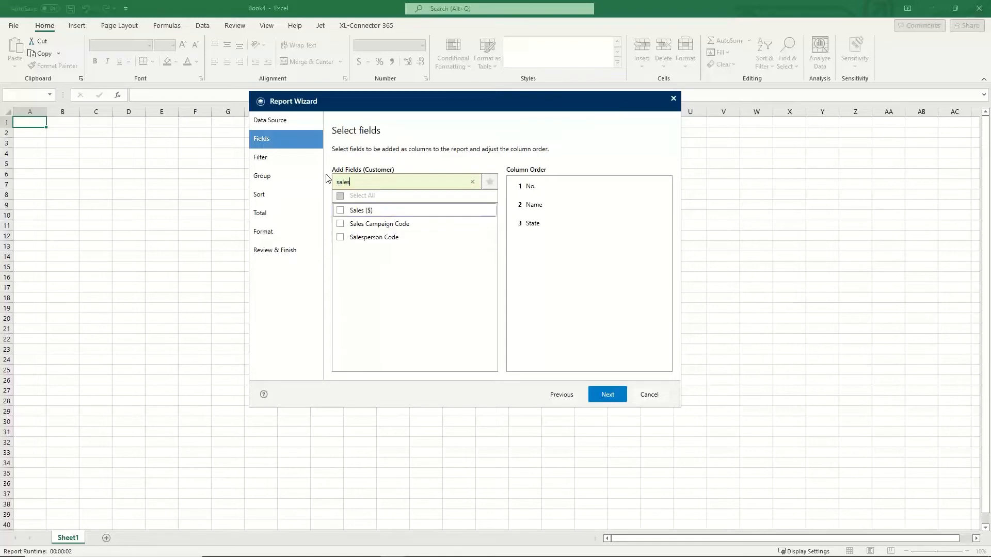
{"action": "left_click", "coordinate": [340, 210]}
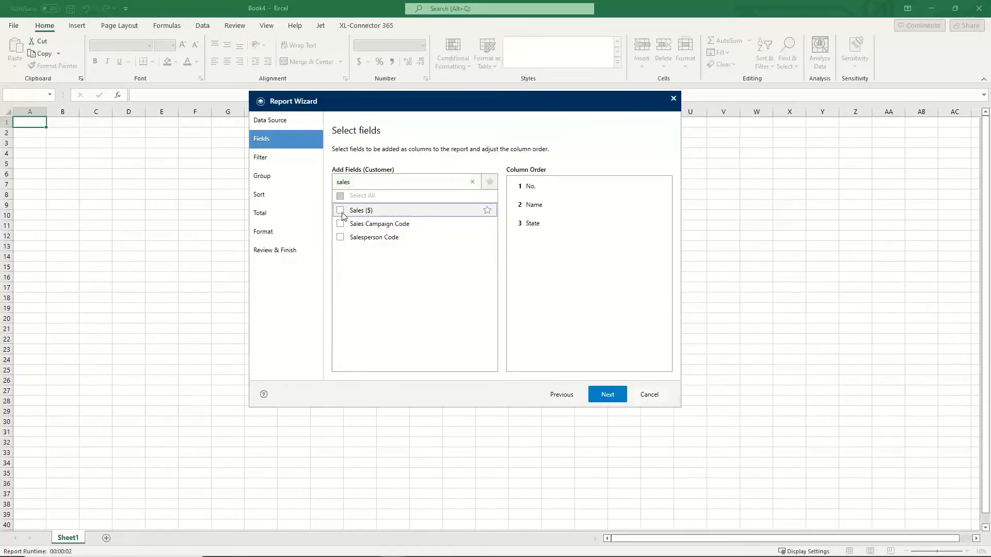
{"action": "left_click", "coordinate": [340, 237]}
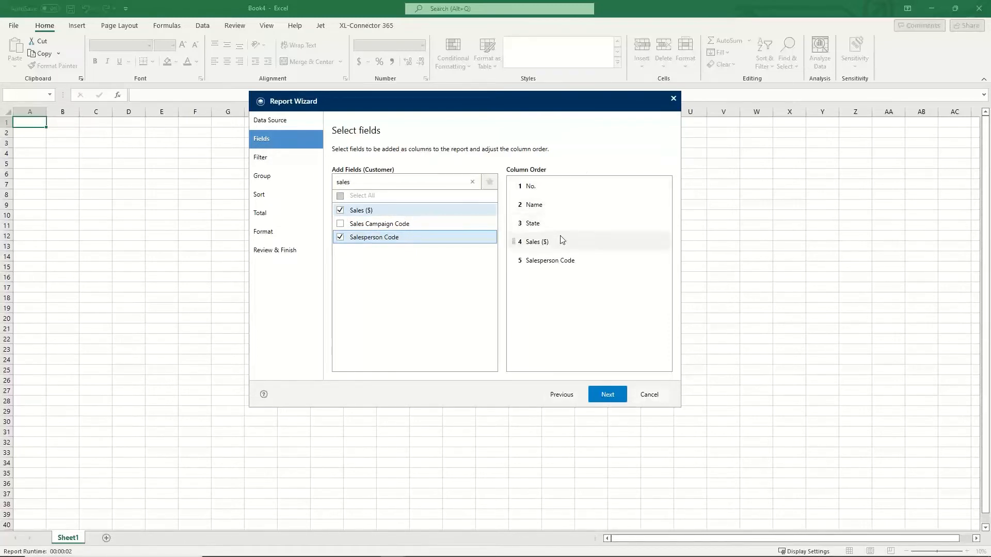
{"action": "left_click_drag", "start_coordinate": [571, 252], "coordinate": [588, 291]}
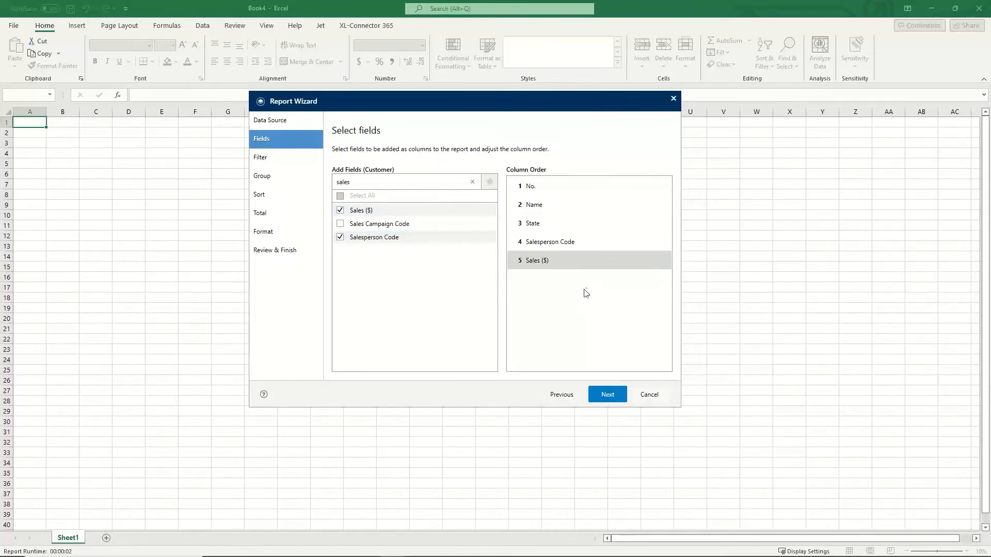
{"action": "left_click", "coordinate": [607, 394]}
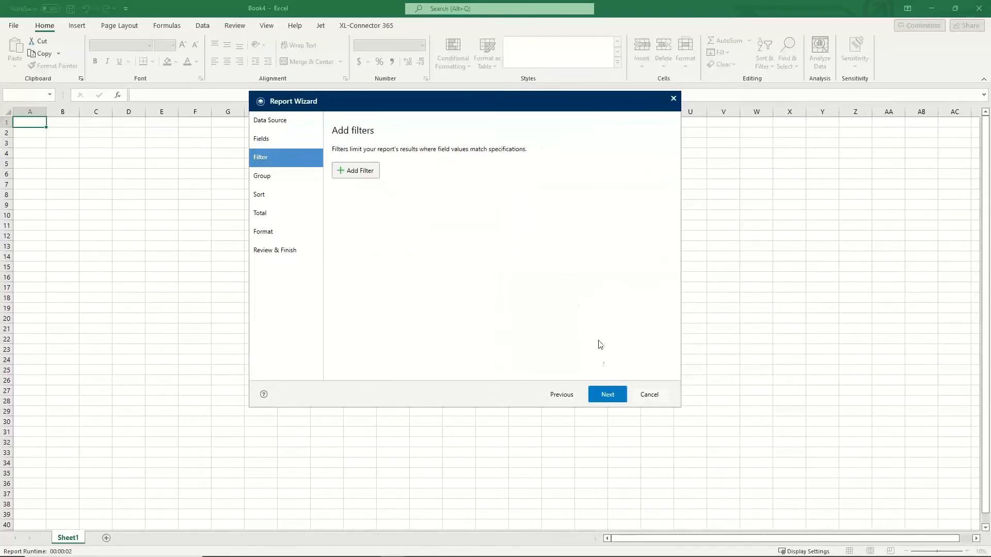
Step: Add a filter on the State field and make it a report option set at run time
{"action": "left_click", "coordinate": [357, 171]}
{"action": "left_click", "coordinate": [494, 181]}
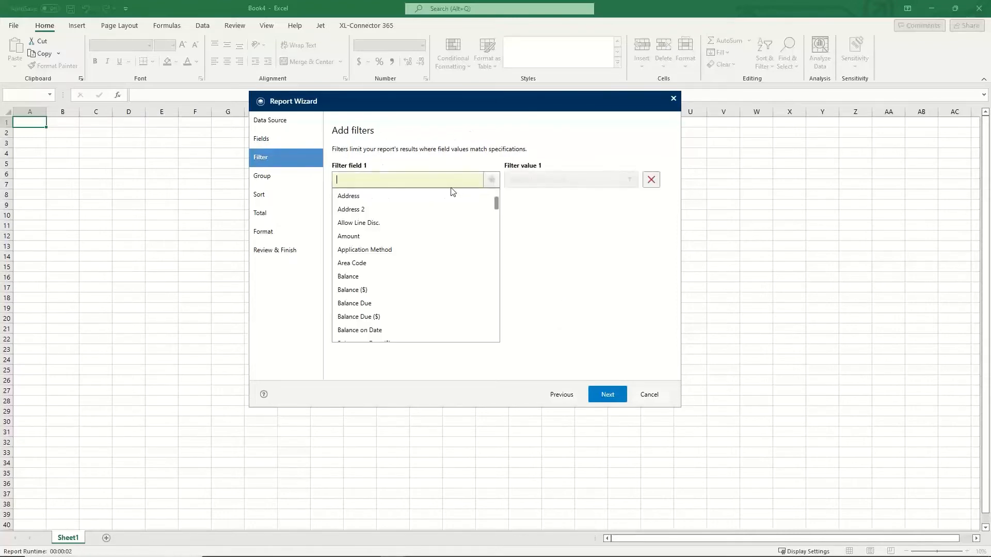
{"action": "type", "text": "state"}
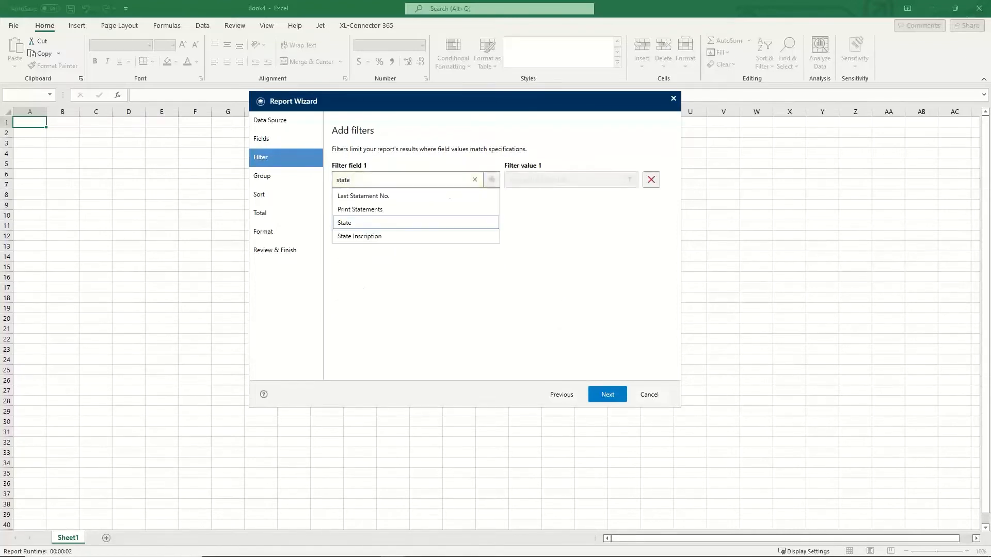
{"action": "left_click", "coordinate": [373, 223]}
{"action": "left_click", "coordinate": [359, 197]}
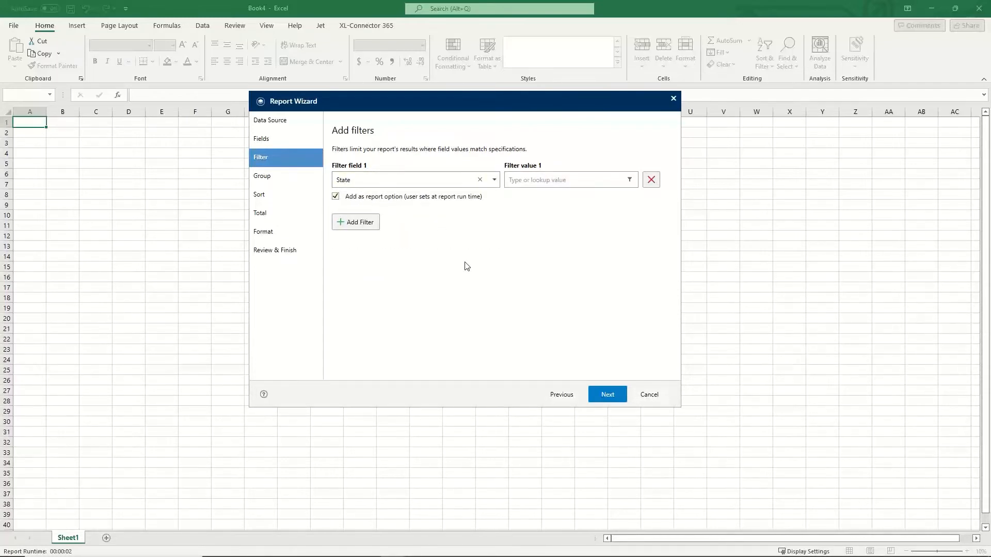
{"action": "left_click", "coordinate": [608, 395]}
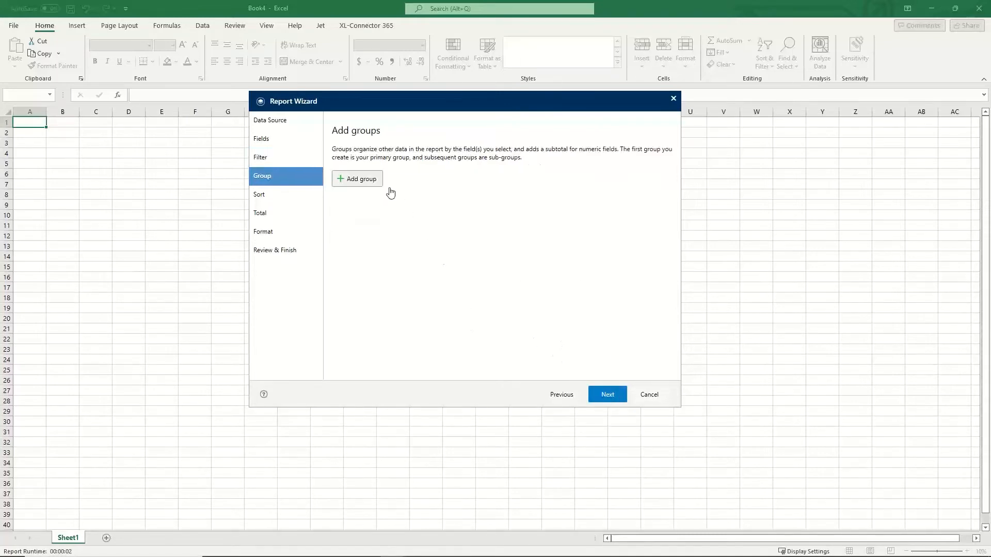
Step: Group the report by the State field
{"action": "left_click", "coordinate": [379, 185]}
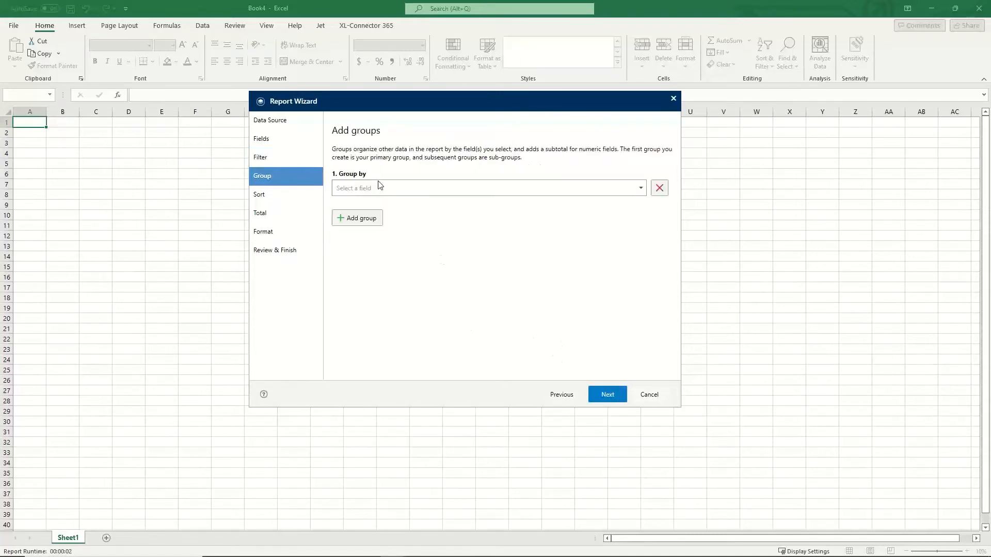
{"action": "left_click", "coordinate": [640, 188]}
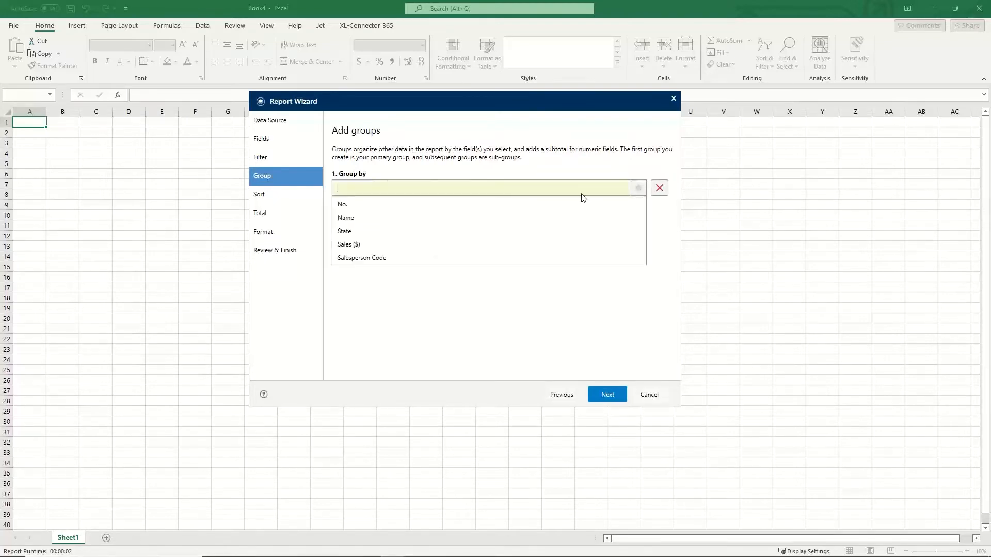
{"action": "left_click", "coordinate": [366, 232]}
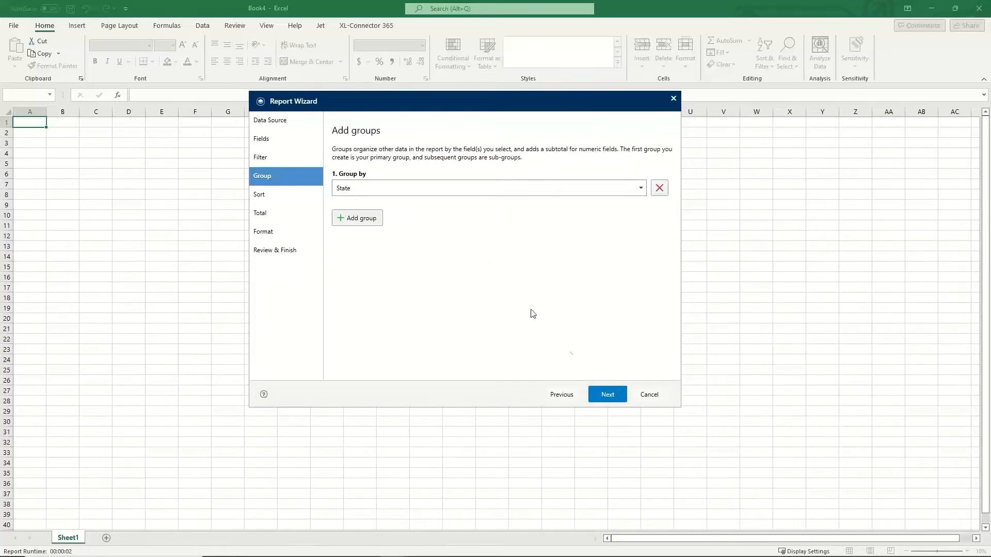
{"action": "left_click", "coordinate": [606, 396]}
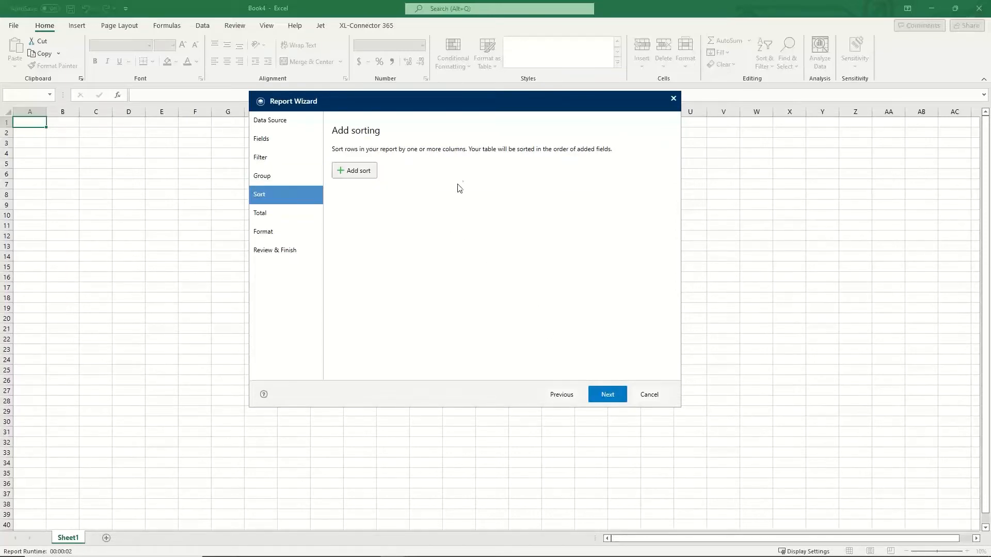
Step: Sort the report rows by Sales ($) in descending order
{"action": "left_click", "coordinate": [359, 171]}
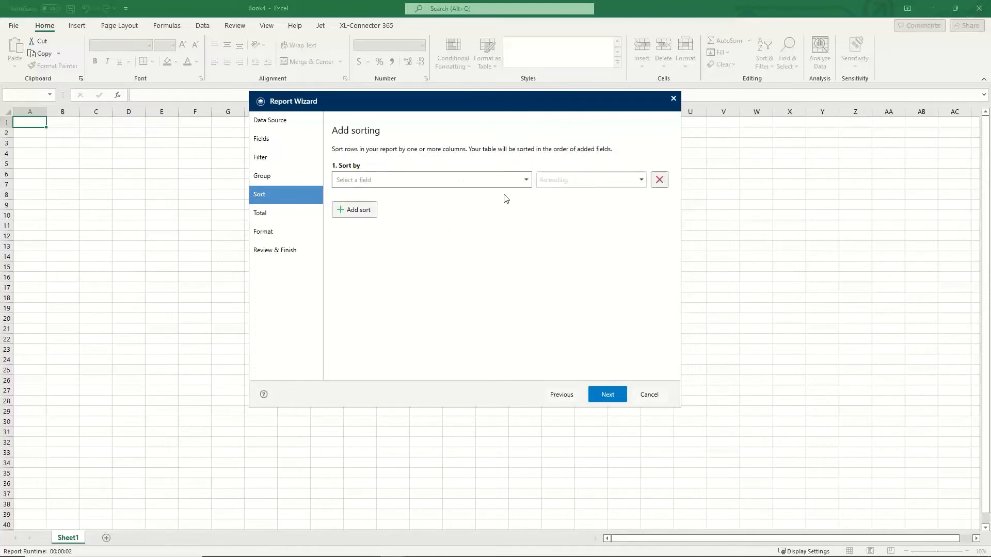
{"action": "left_click", "coordinate": [526, 180]}
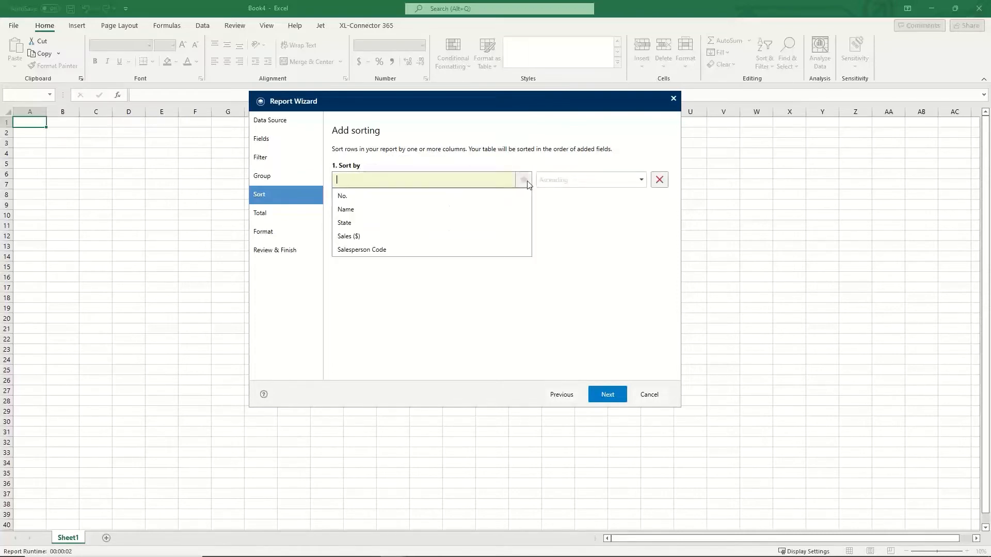
{"action": "left_click", "coordinate": [361, 236]}
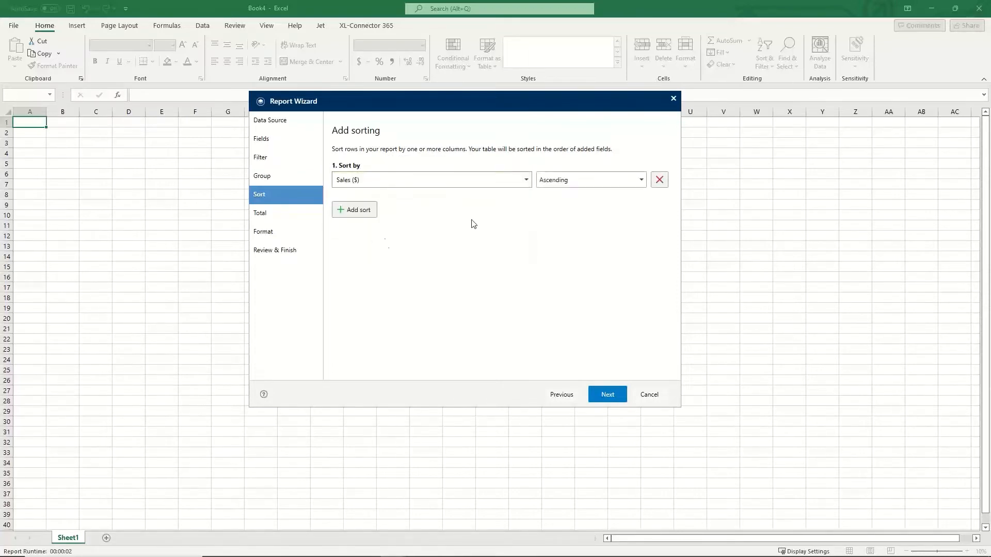
{"action": "left_click", "coordinate": [591, 181]}
{"action": "left_click", "coordinate": [564, 209]}
{"action": "left_click", "coordinate": [622, 394]}
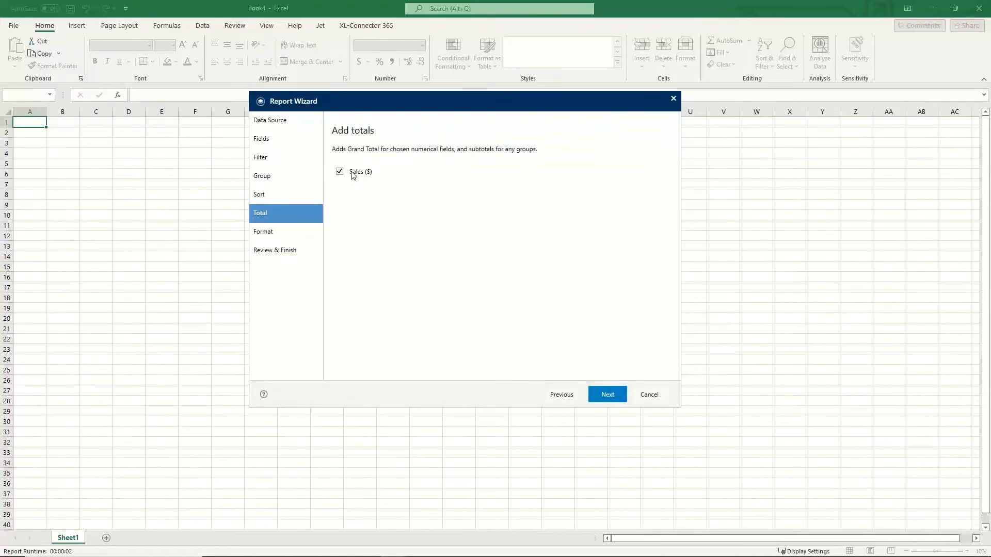
Step: Keep the Sales ($) total, add basic Excel formatting to the report, and finish the wizard
{"action": "left_click", "coordinate": [614, 394]}
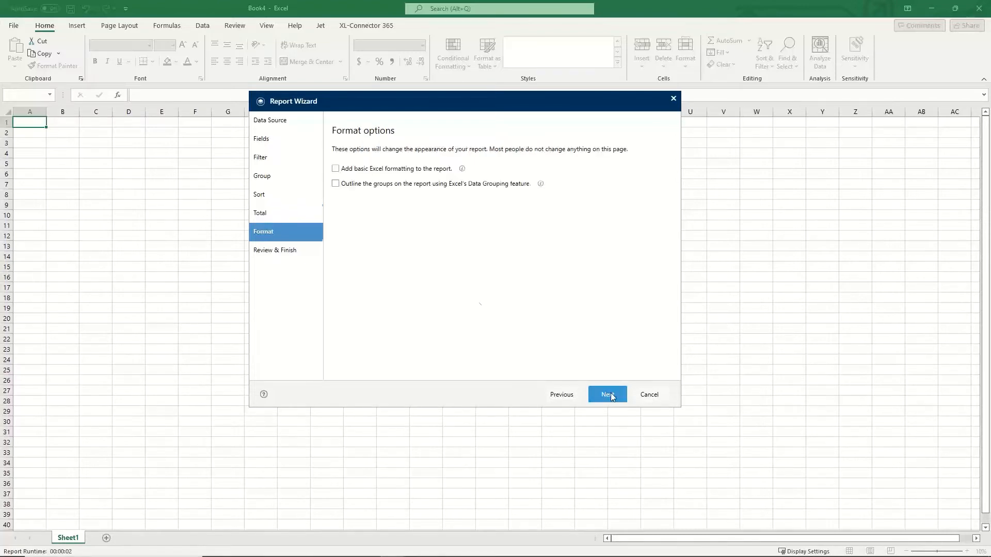
{"action": "left_click", "coordinate": [335, 169]}
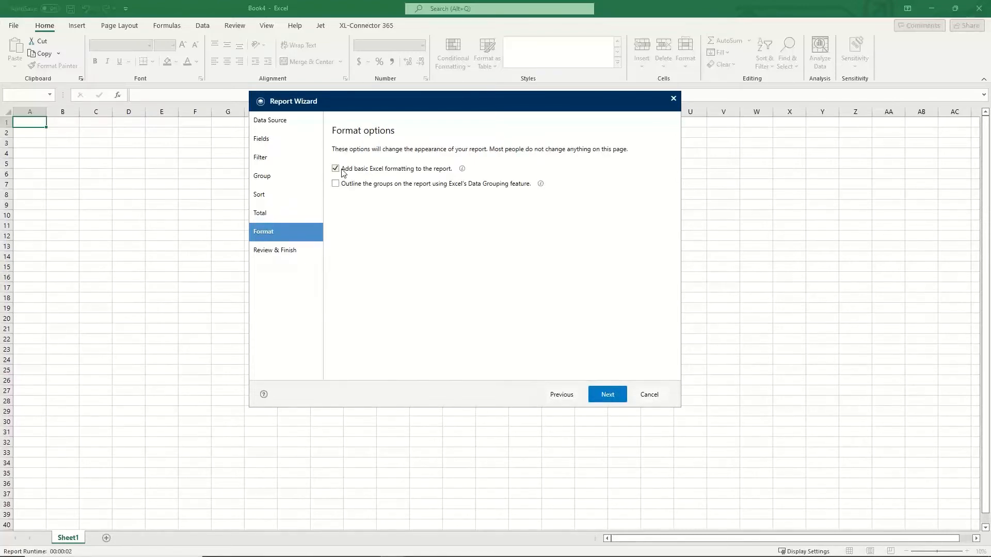
{"action": "left_click", "coordinate": [615, 393]}
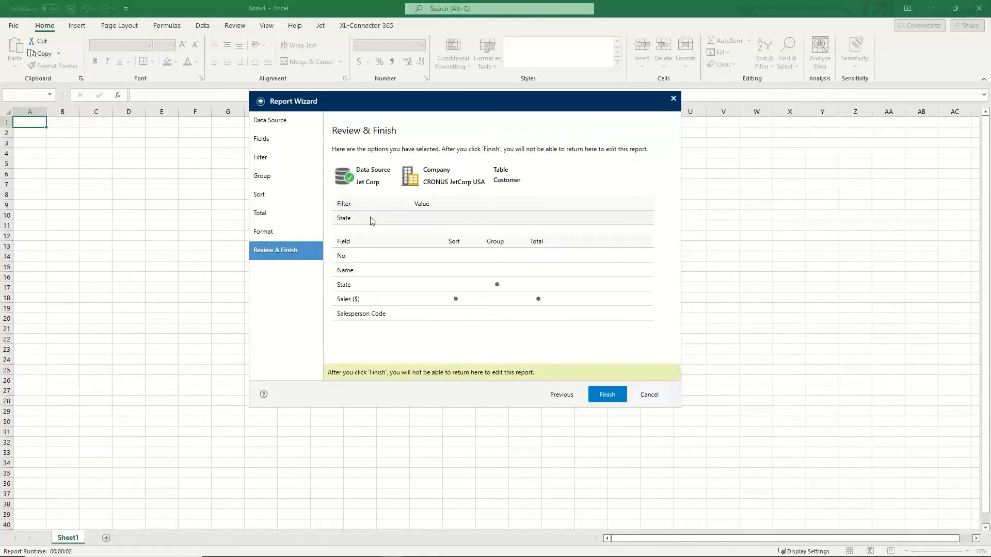
{"action": "left_click", "coordinate": [607, 395]}
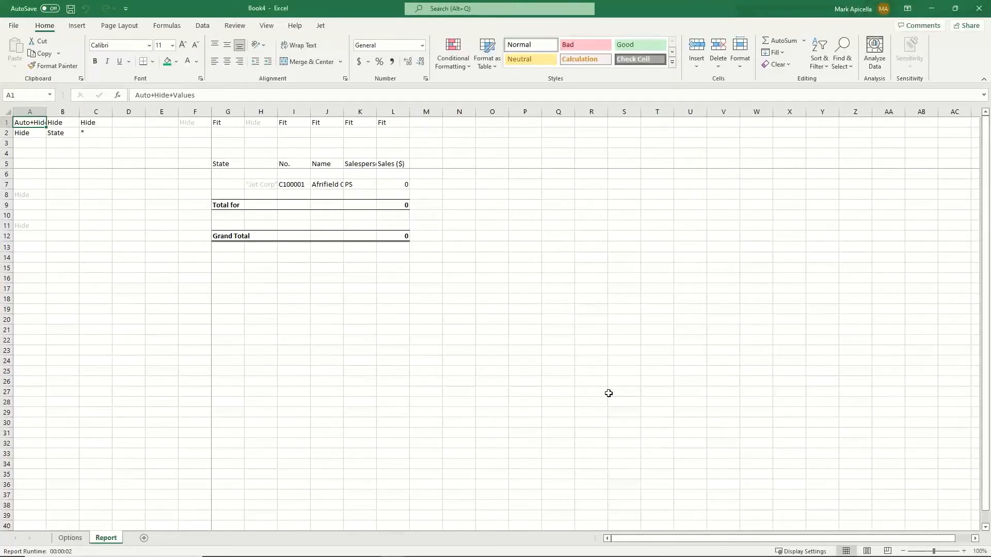
Step: Format the header row G5:L5 with a green fill and bold white text
{"action": "left_click_drag", "start_coordinate": [222, 163], "coordinate": [398, 163]}
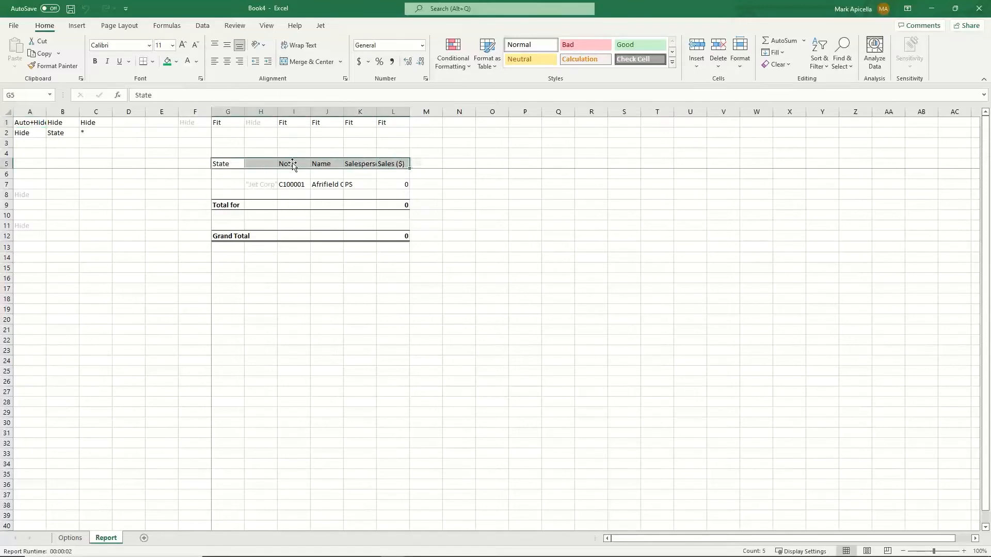
{"action": "left_click", "coordinate": [167, 62]}
{"action": "left_click", "coordinate": [186, 62]}
{"action": "left_click", "coordinate": [95, 61]}
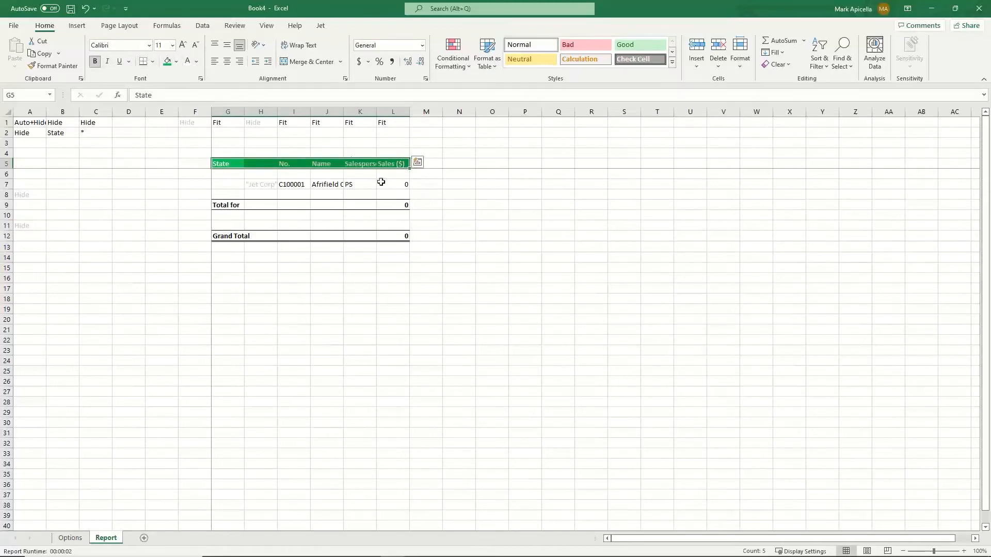
Step: Apply the dollar Accounting number format to the sales cells L7, L9 and L12
{"action": "left_click", "coordinate": [405, 185]}
{"action": "left_click", "coordinate": [403, 205], "text": "ctrl"}
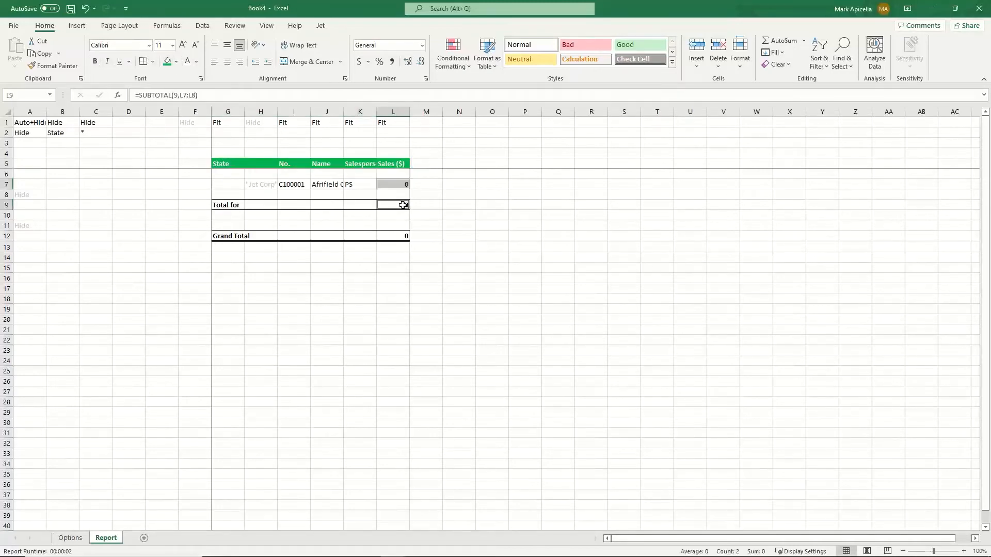
{"action": "left_click", "coordinate": [399, 236], "text": "ctrl"}
{"action": "left_click", "coordinate": [359, 61]}
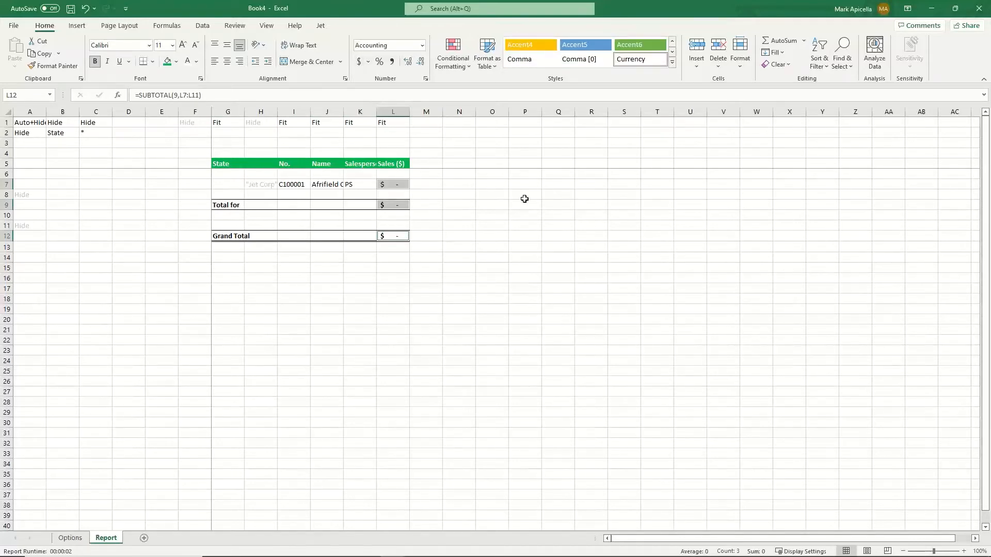
{"action": "left_click", "coordinate": [524, 199]}
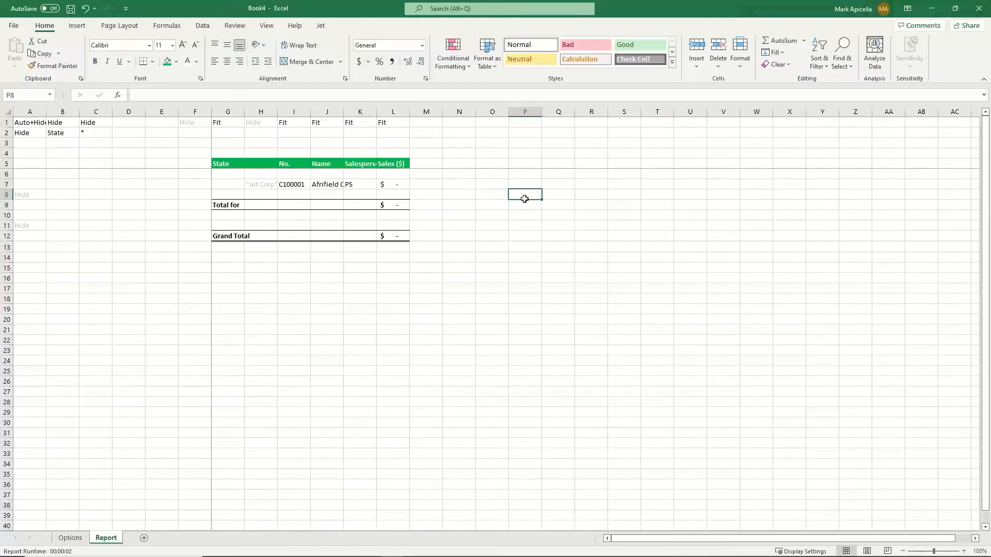
Step: Run the report with the State option left at * and select the Sales ($) value in cell L10
{"action": "left_click", "coordinate": [320, 26]}
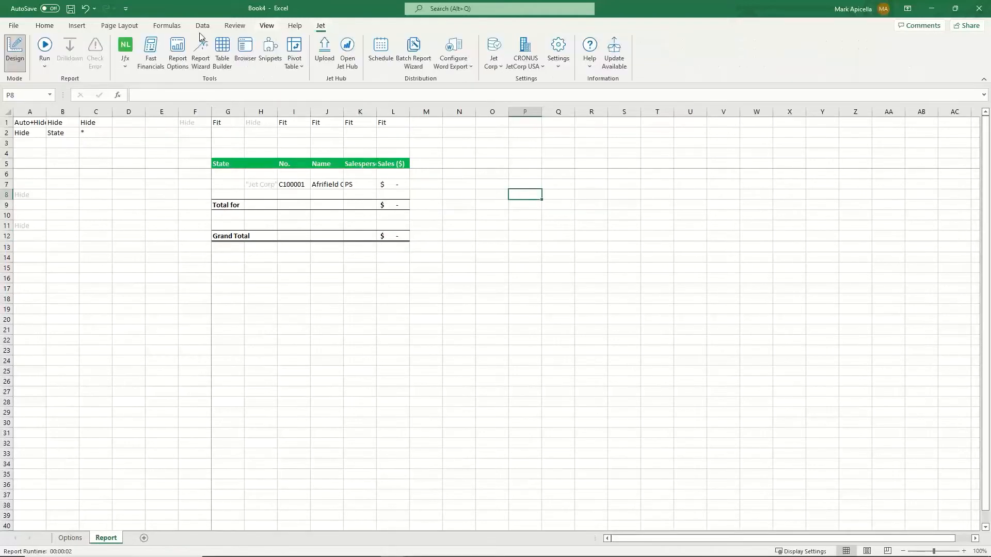
{"action": "left_click", "coordinate": [45, 45]}
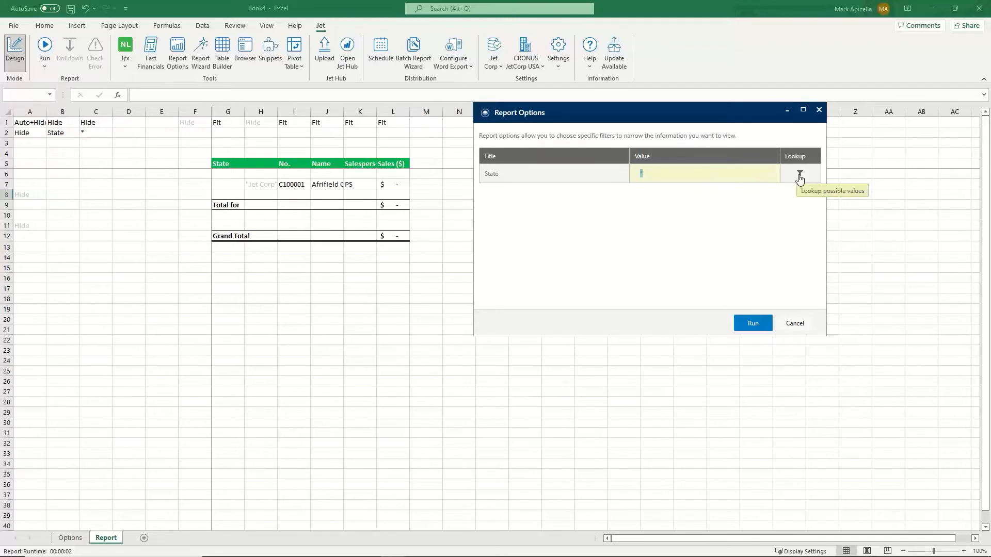
{"action": "left_click", "coordinate": [753, 324]}
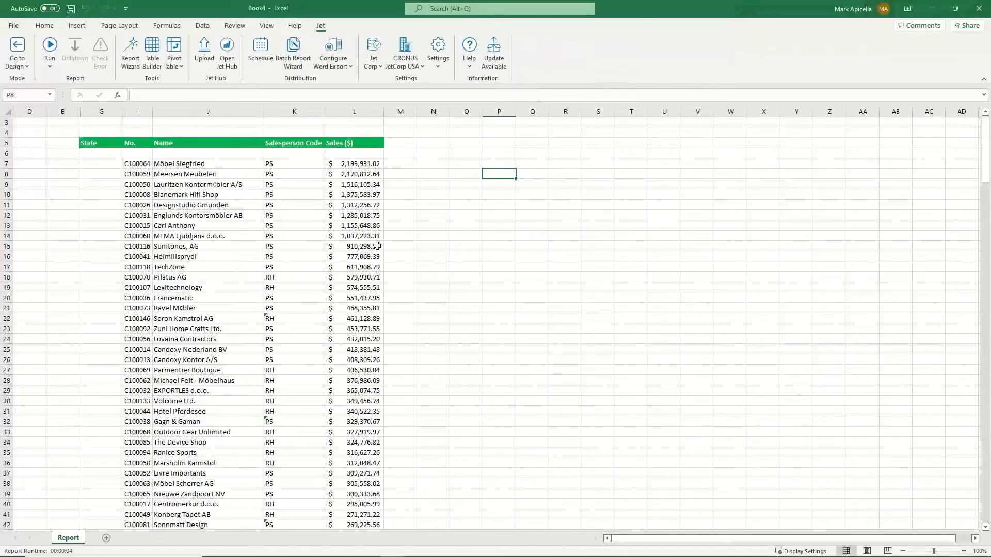
{"action": "left_click", "coordinate": [352, 196]}
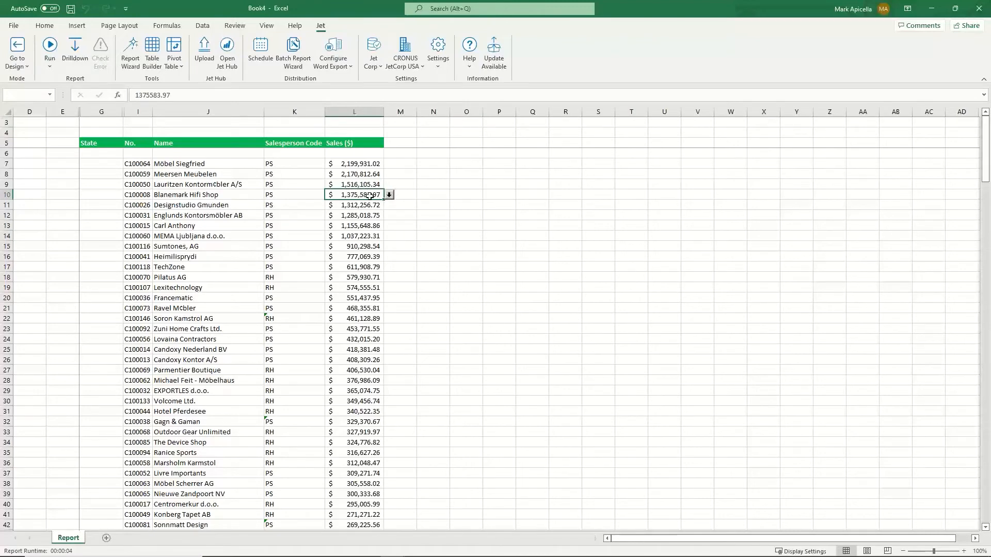
Step: Look through the customer sales report by state, from the first customers down to the grand total
{"action": "scroll", "coordinate": [158, 198], "scroll_direction": "down", "scroll_amount": 2}
{"action": "scroll", "coordinate": [159, 198], "scroll_direction": "down", "scroll_amount": 20}
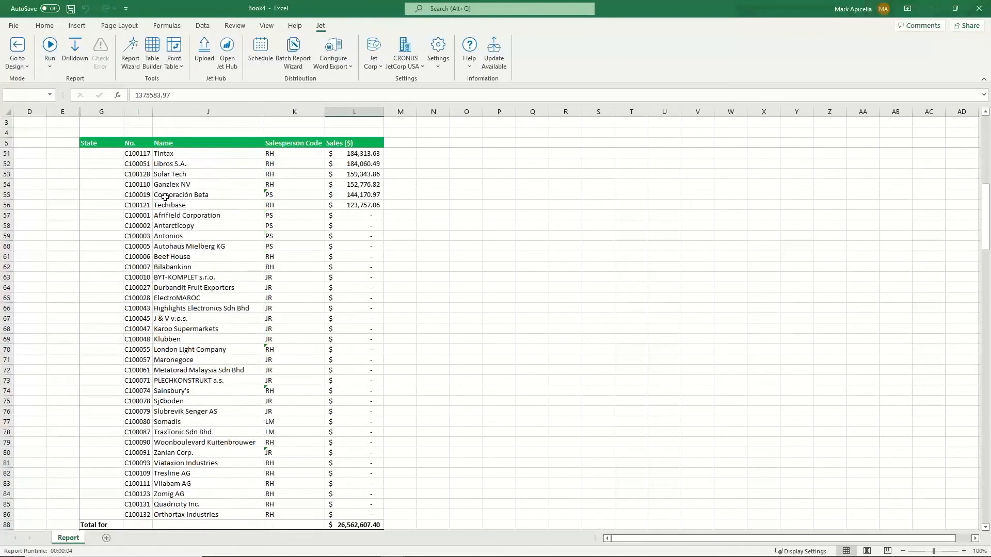
{"action": "scroll", "coordinate": [167, 197], "scroll_direction": "down", "scroll_amount": 9}
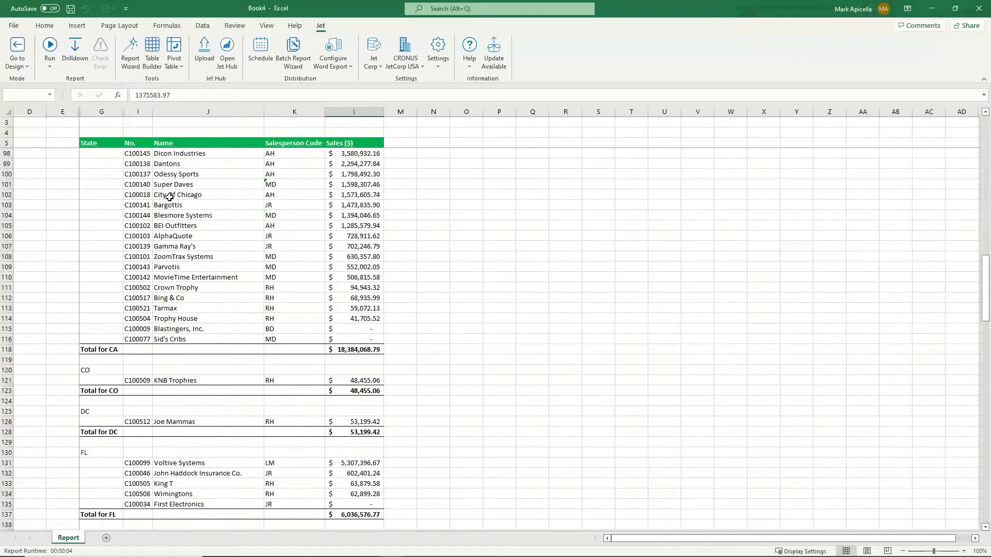
{"action": "scroll", "coordinate": [170, 197], "scroll_direction": "down", "scroll_amount": 6}
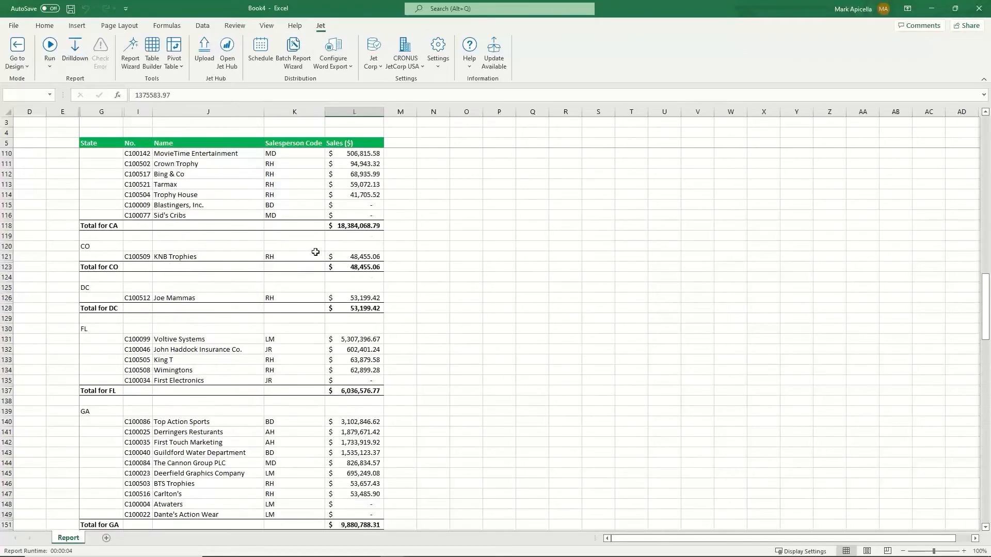
{"action": "scroll", "coordinate": [361, 252], "scroll_direction": "down", "scroll_amount": 18}
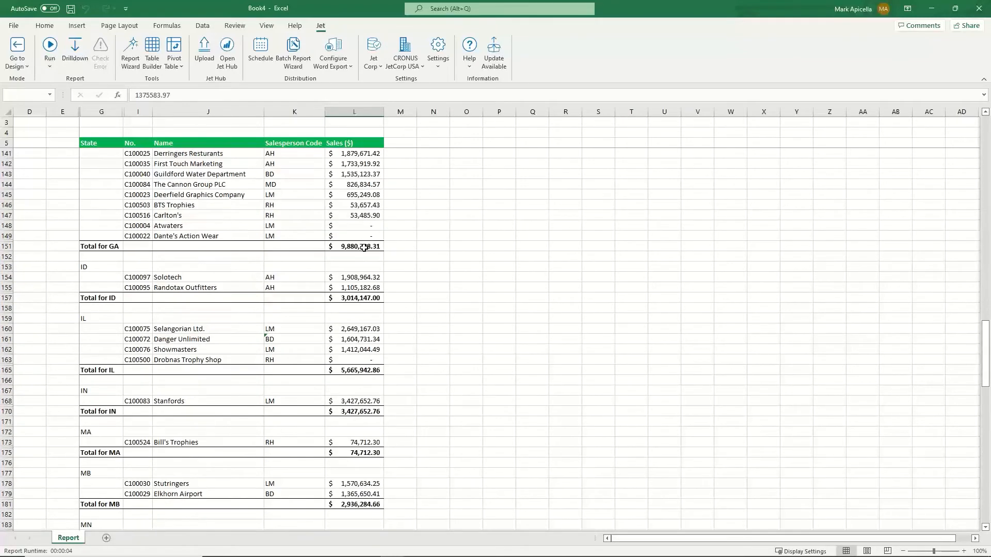
{"action": "scroll", "coordinate": [360, 248], "scroll_direction": "down", "scroll_amount": 20}
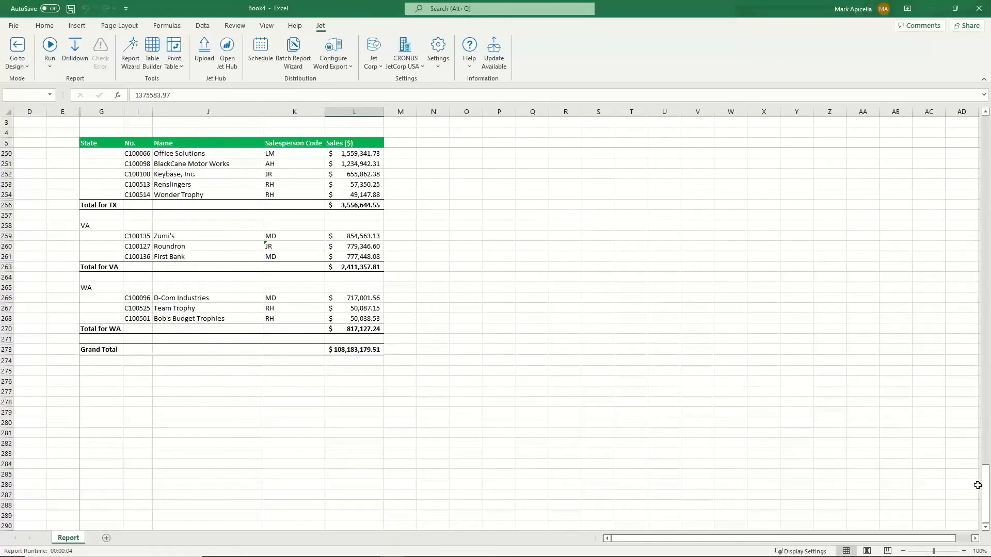
{"action": "left_click_drag", "start_coordinate": [987, 484], "coordinate": [984, 140]}
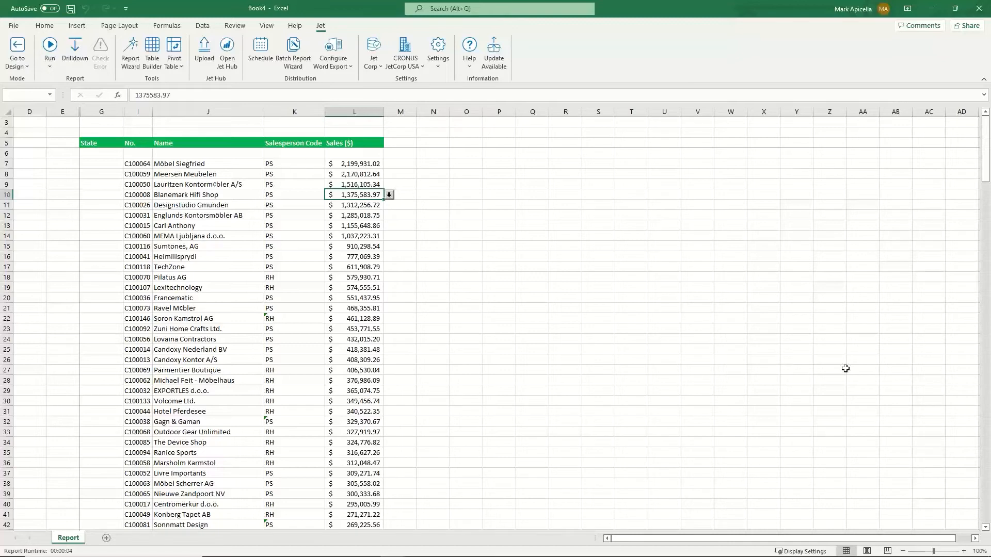
{"action": "left_click", "coordinate": [764, 320]}
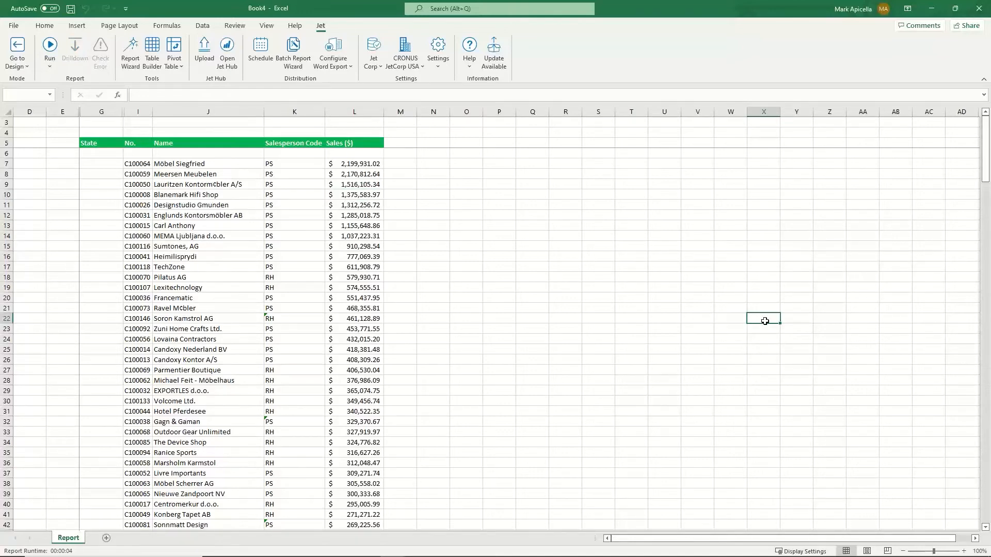
Step: Create a new blank workbook and bring up the Jet reporting tools
{"action": "key", "text": "ctrl+n"}
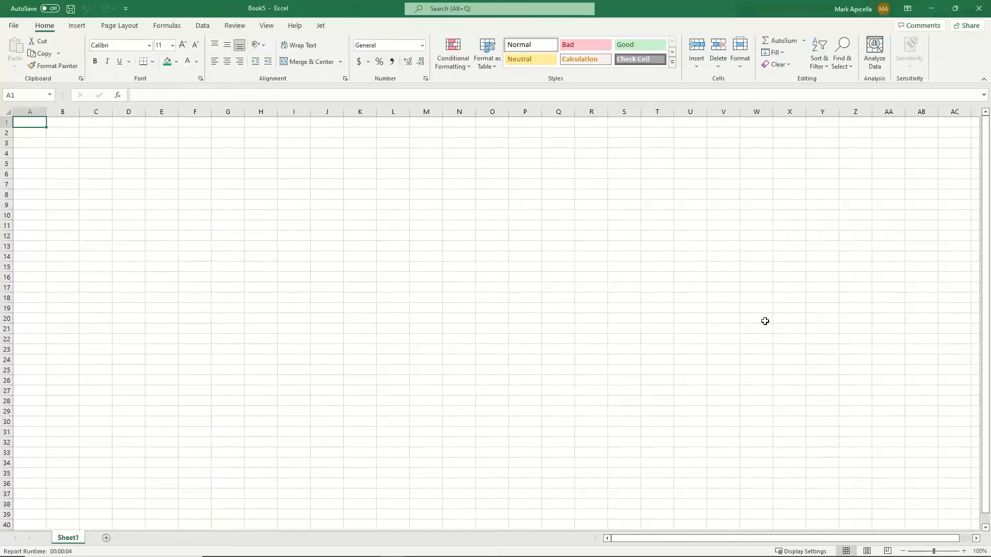
{"action": "left_click", "coordinate": [322, 26]}
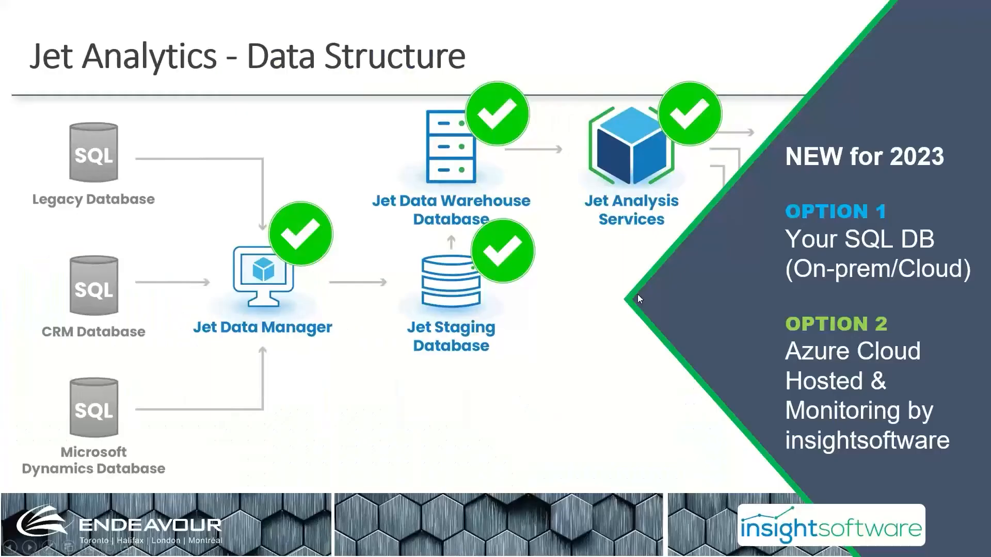
{"action": "key", "text": "Right"}
{"action": "key", "text": "Right"}
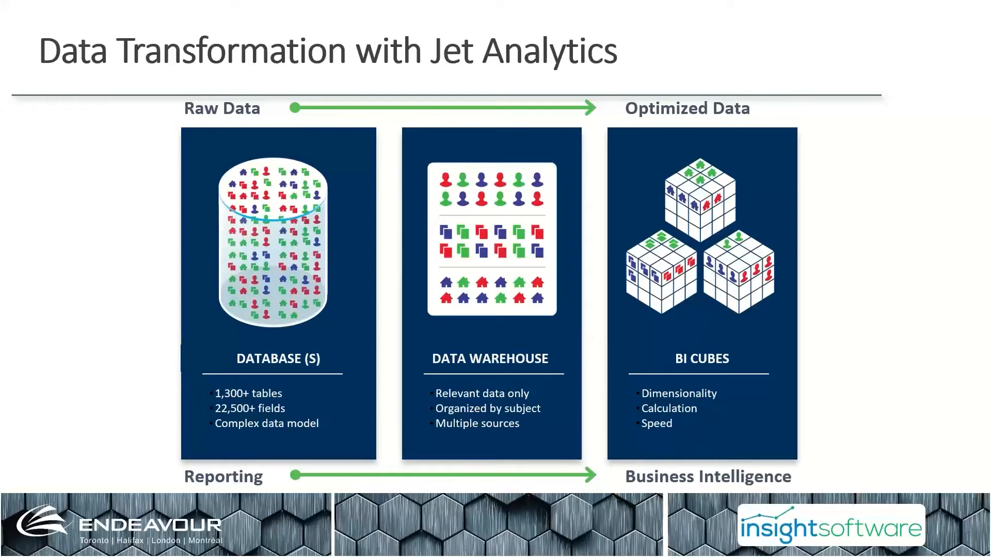
{"action": "key", "text": "alt+Tab"}
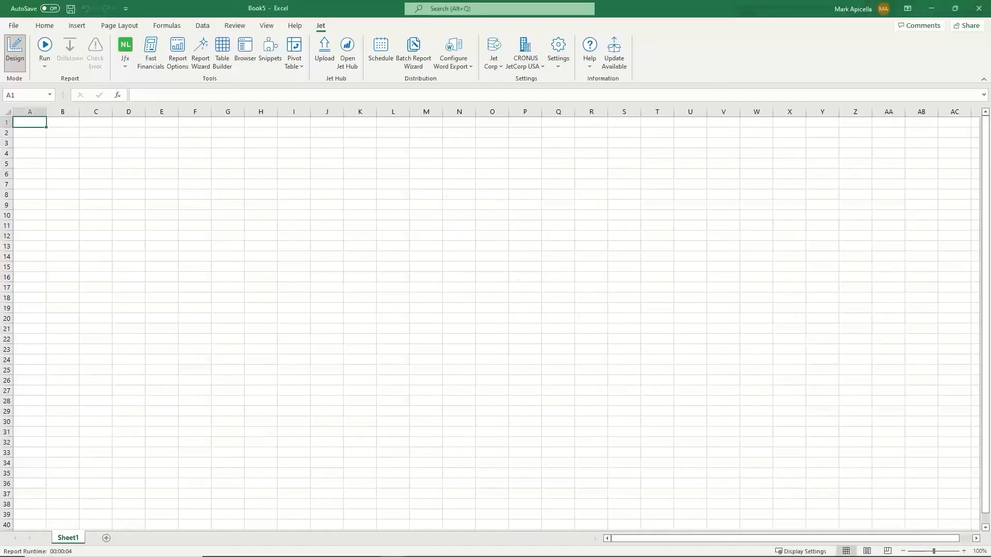
Step: Select cell D6 and switch the Jet data source to Jet Corp Cubes
{"action": "left_click", "coordinate": [128, 173]}
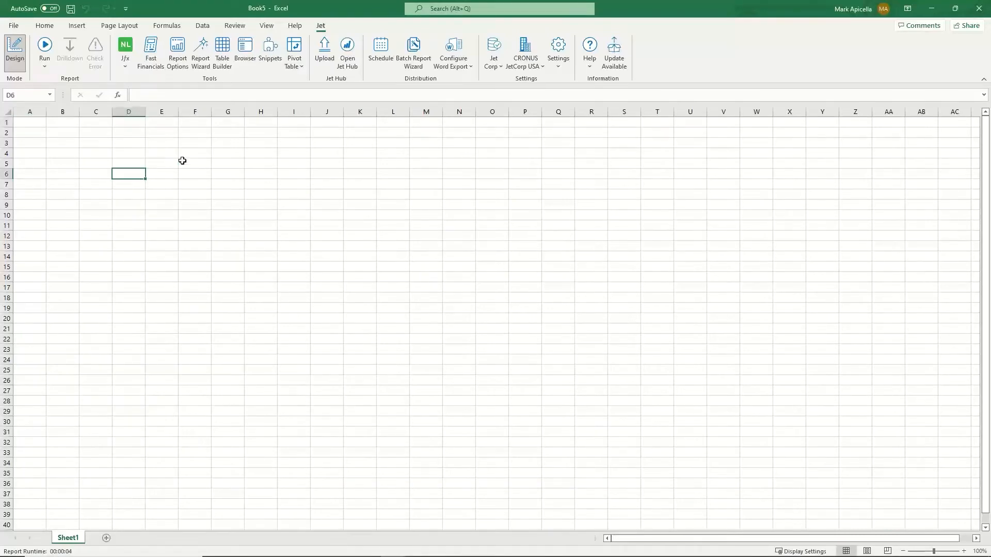
{"action": "left_click", "coordinate": [495, 63]}
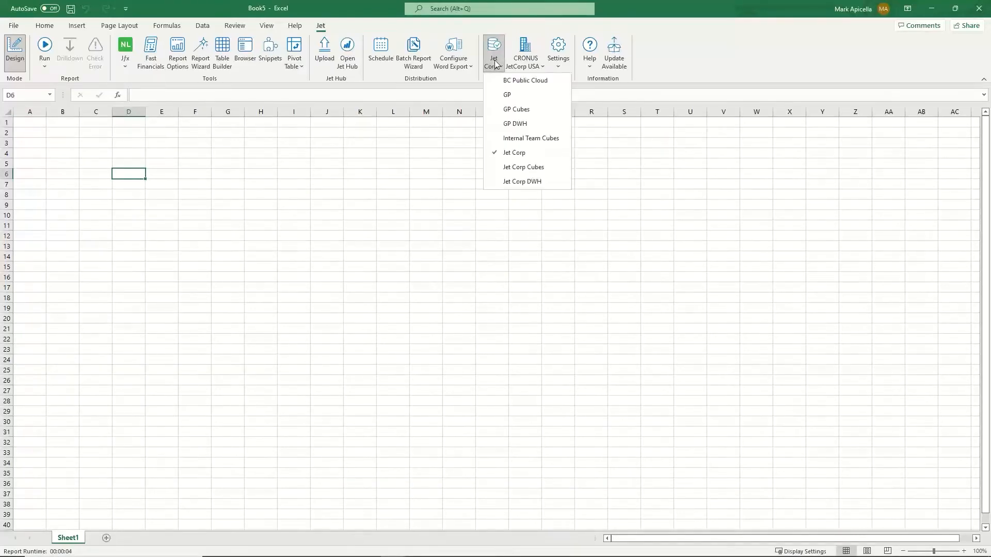
{"action": "left_click", "coordinate": [531, 168]}
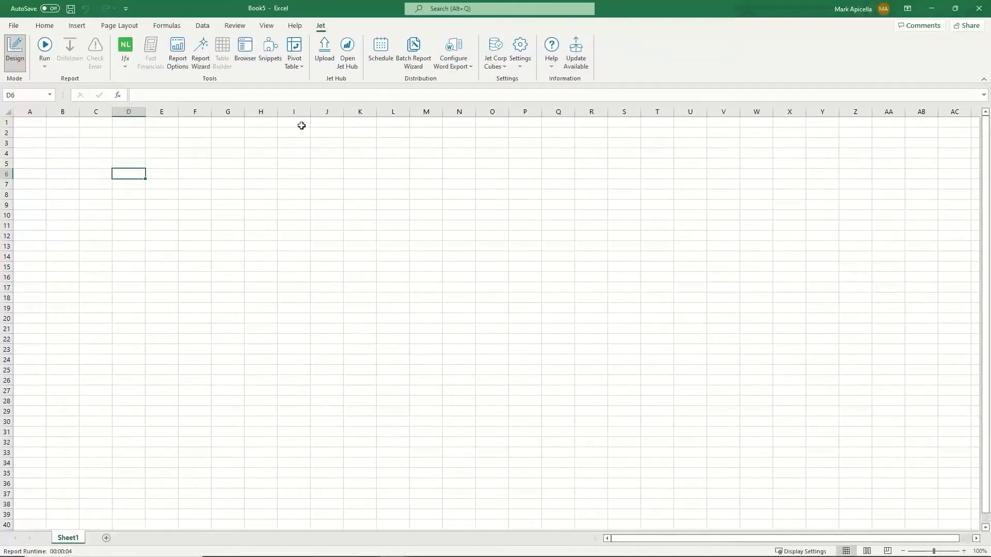
Step: Insert a PivotTable based on the Sales cube into the existing worksheet at Sheet1!$D$6
{"action": "left_click", "coordinate": [297, 48]}
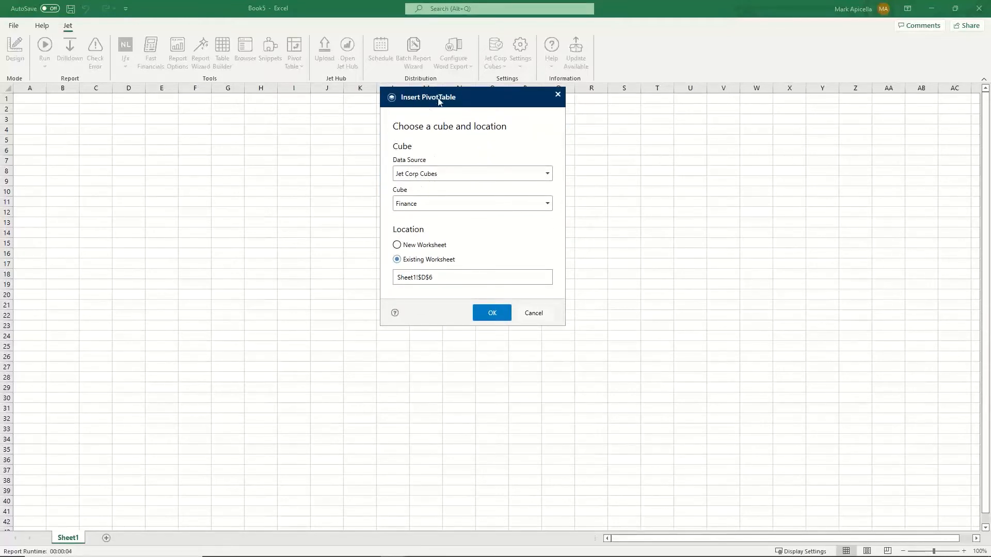
{"action": "left_click", "coordinate": [547, 204]}
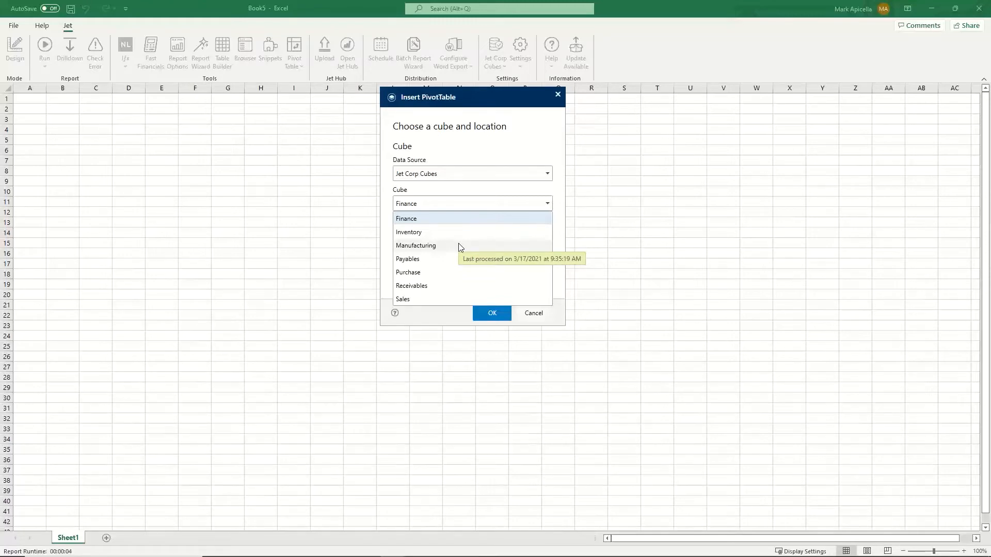
{"action": "left_click", "coordinate": [417, 299]}
{"action": "left_click", "coordinate": [487, 315]}
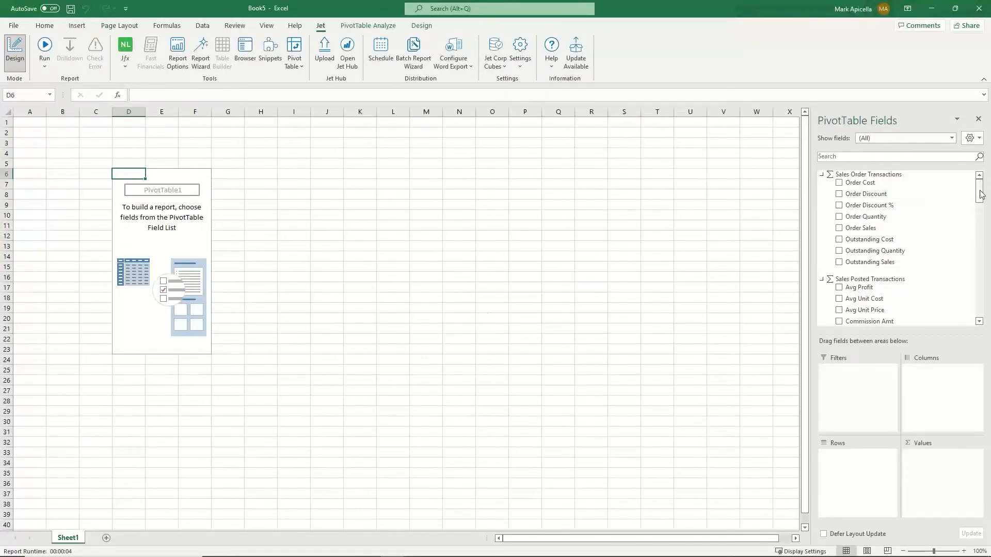
Step: Examine the measures and dimensions that the Sales cube offers in the PivotTable field list
{"action": "mouse_move", "coordinate": [980, 190]}
{"action": "left_mouse_down"}
{"action": "mouse_move", "coordinate": [987, 301]}
{"action": "mouse_move", "coordinate": [979, 187]}
{"action": "left_mouse_up"}
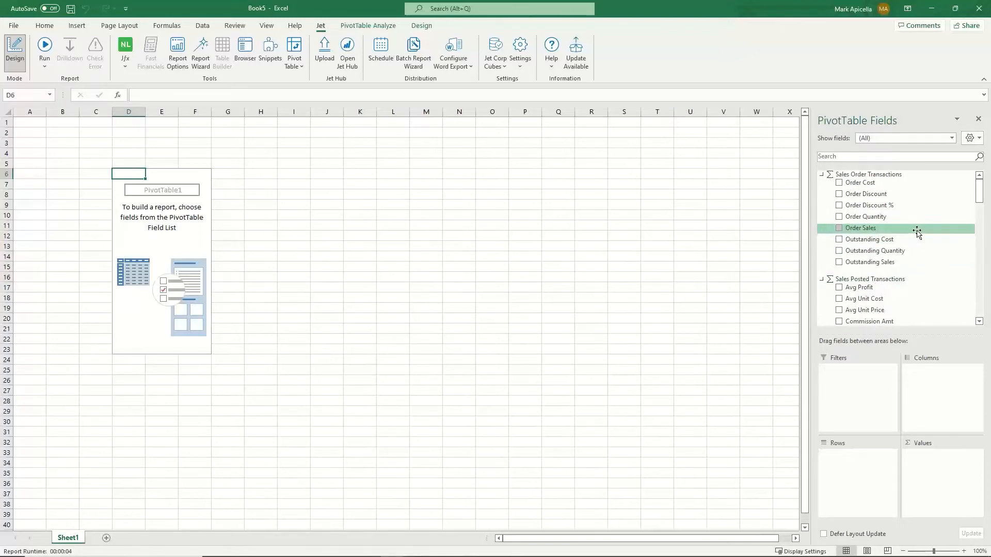
{"action": "scroll", "coordinate": [919, 233], "scroll_direction": "down", "scroll_amount": 2}
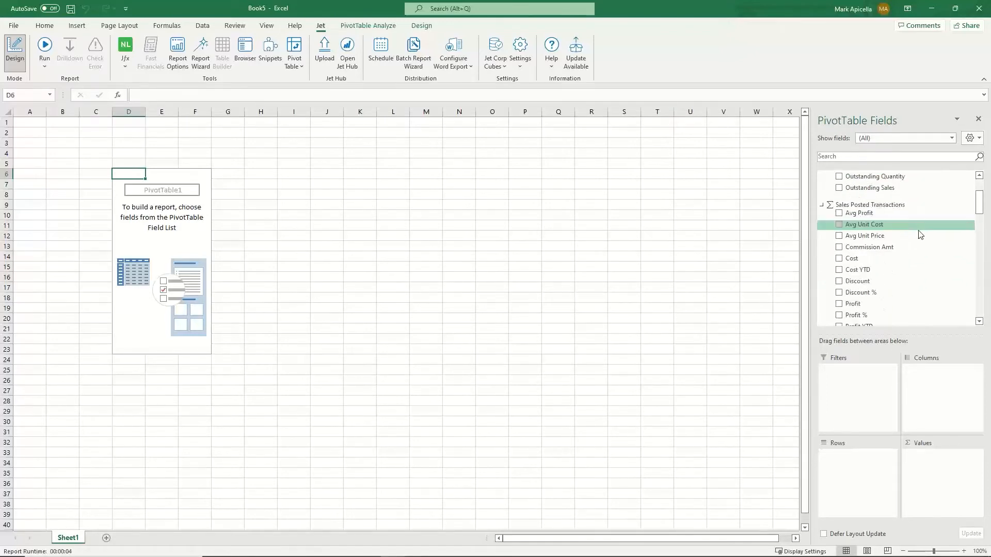
{"action": "scroll", "coordinate": [895, 296], "scroll_direction": "down", "scroll_amount": 2}
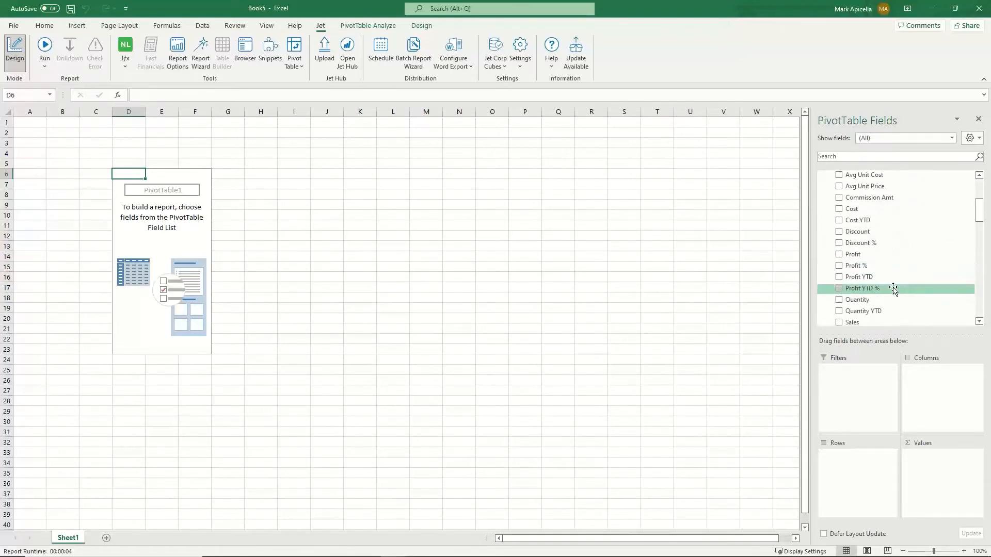
{"action": "scroll", "coordinate": [907, 257], "scroll_direction": "down", "scroll_amount": 1}
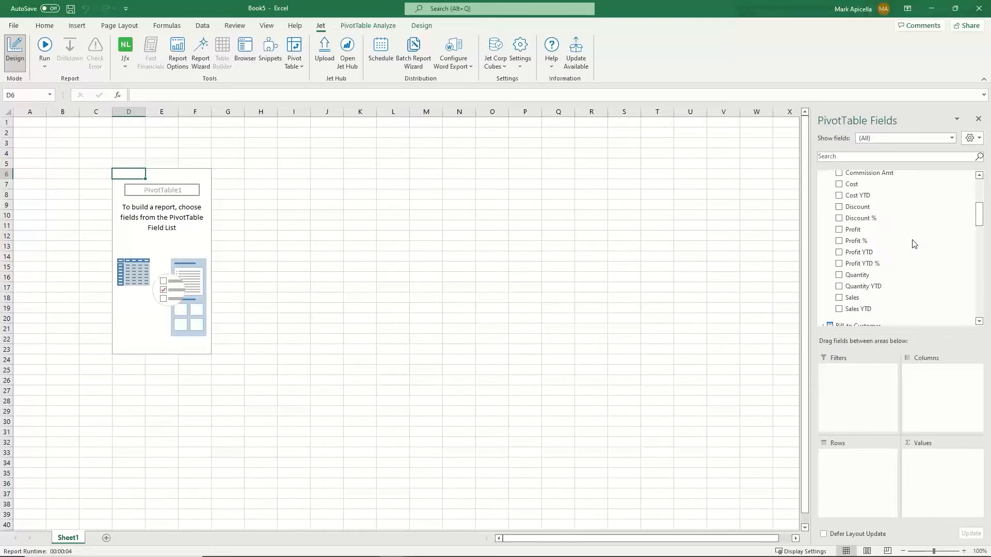
{"action": "scroll", "coordinate": [916, 246], "scroll_direction": "down", "scroll_amount": 1}
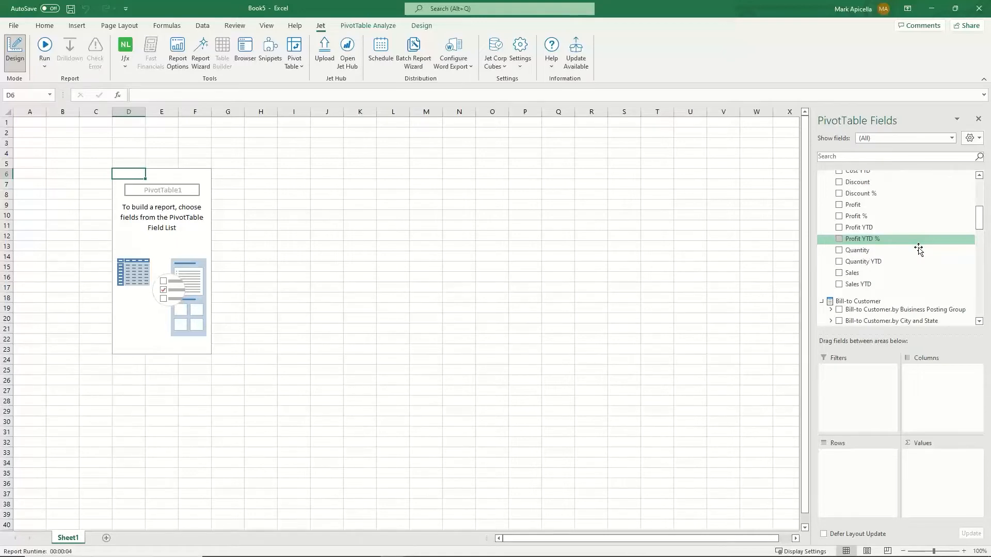
{"action": "scroll", "coordinate": [919, 250], "scroll_direction": "down", "scroll_amount": 5}
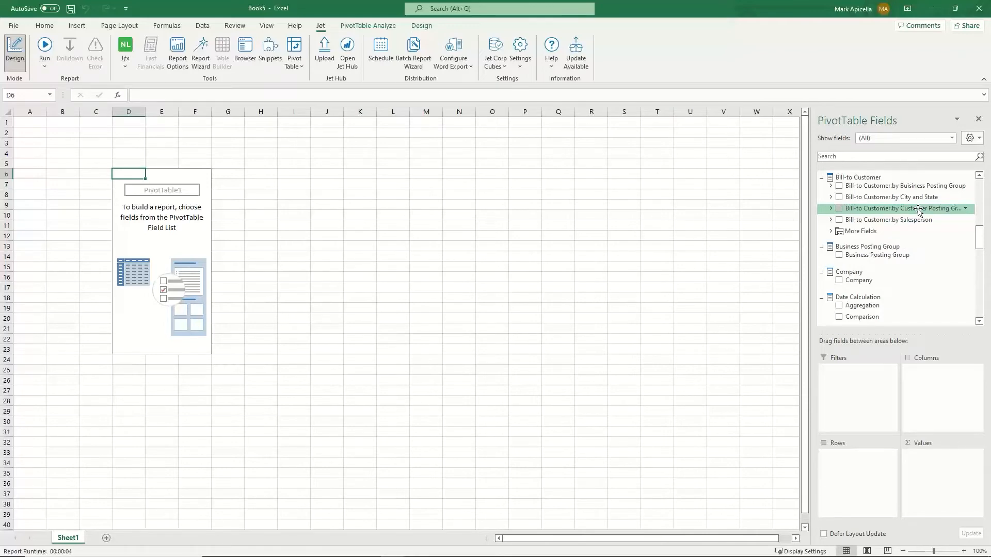
{"action": "scroll", "coordinate": [918, 211], "scroll_direction": "down", "scroll_amount": 4}
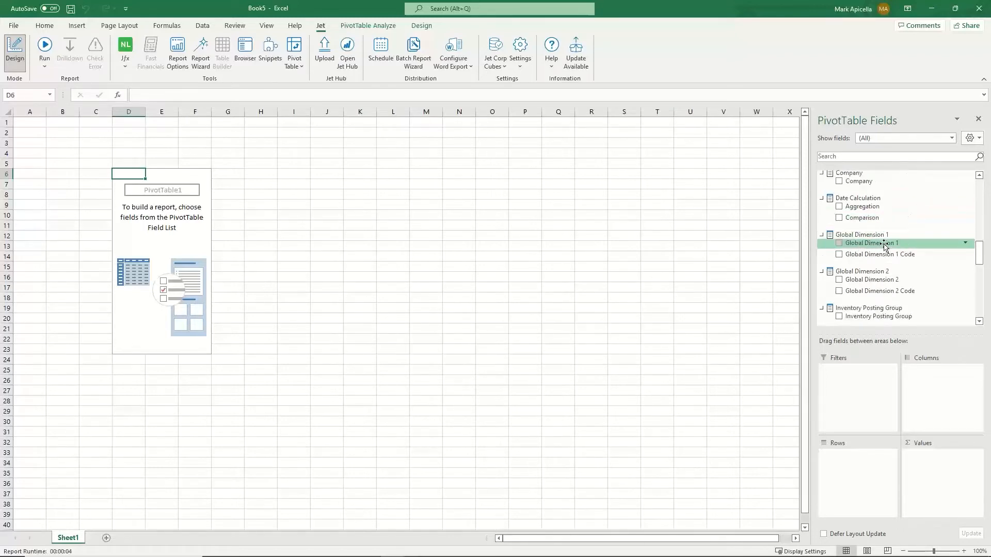
{"action": "scroll", "coordinate": [885, 242], "scroll_direction": "down", "scroll_amount": 1}
{"action": "scroll", "coordinate": [888, 206], "scroll_direction": "down", "scroll_amount": 3}
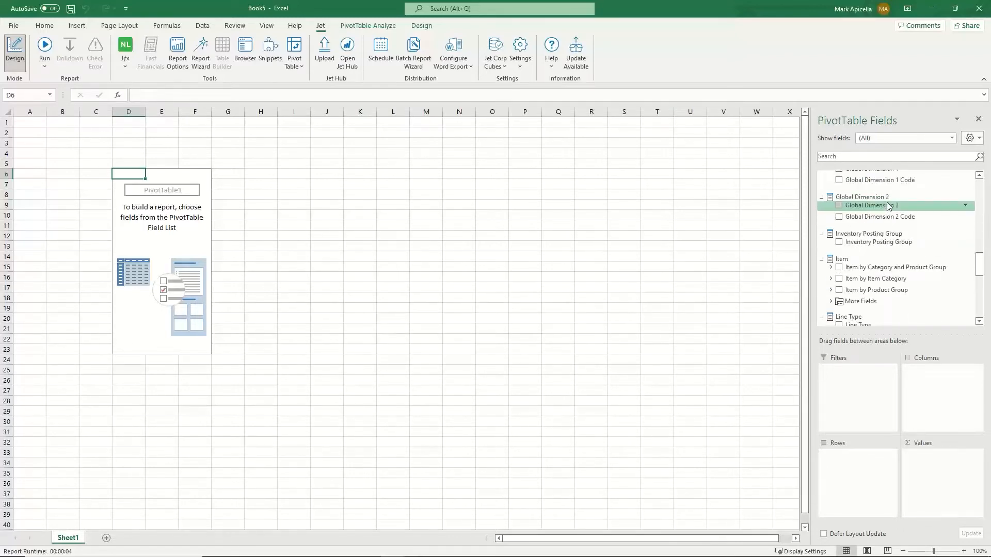
{"action": "scroll", "coordinate": [879, 254], "scroll_direction": "down", "scroll_amount": 8}
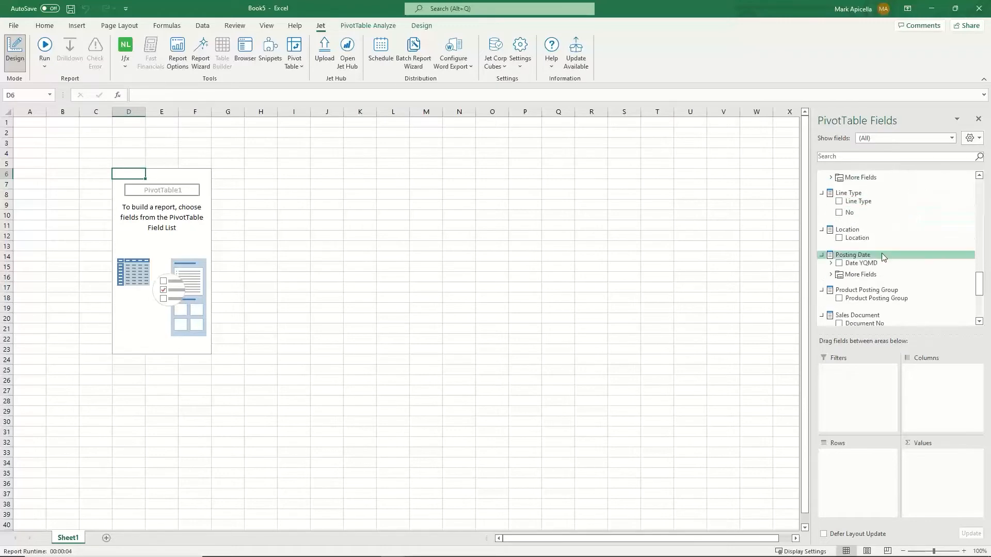
{"action": "scroll", "coordinate": [936, 287], "scroll_direction": "up", "scroll_amount": 15}
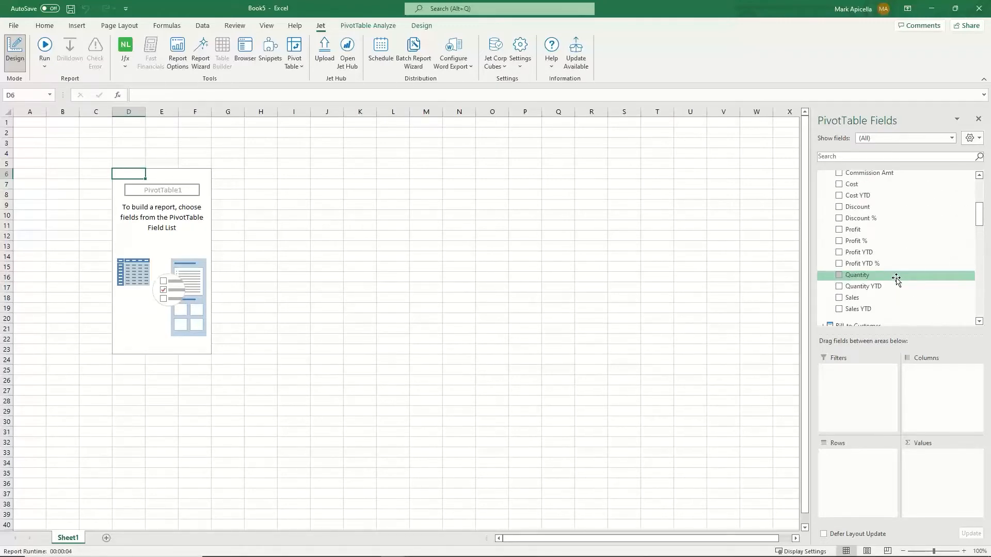
{"action": "scroll", "coordinate": [888, 273], "scroll_direction": "up", "scroll_amount": 6}
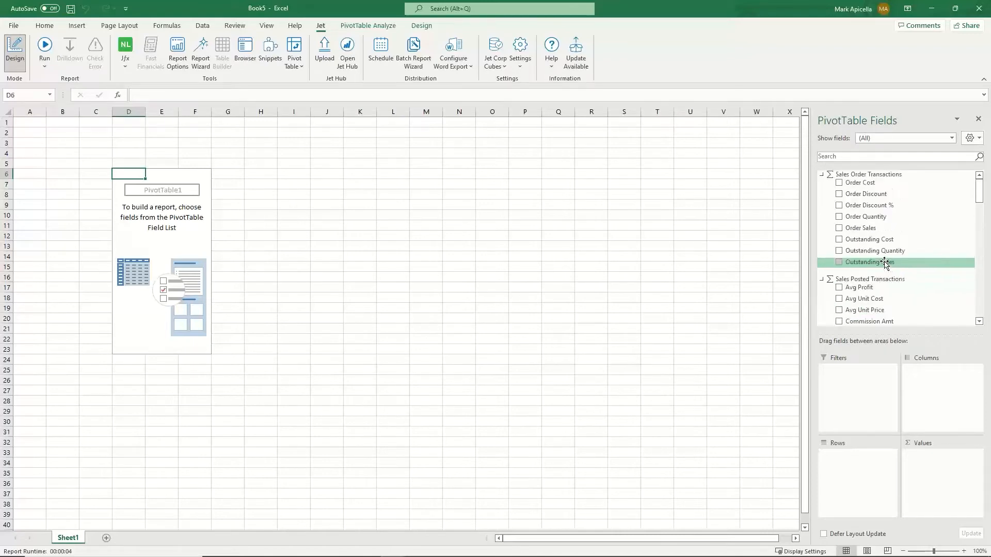
Step: Add the posted-transaction measures Sales, Cost, Profit and Profit % to the PivotTable values
{"action": "scroll", "coordinate": [887, 206], "scroll_direction": "down", "scroll_amount": 2}
{"action": "scroll", "coordinate": [888, 206], "scroll_direction": "down", "scroll_amount": 3}
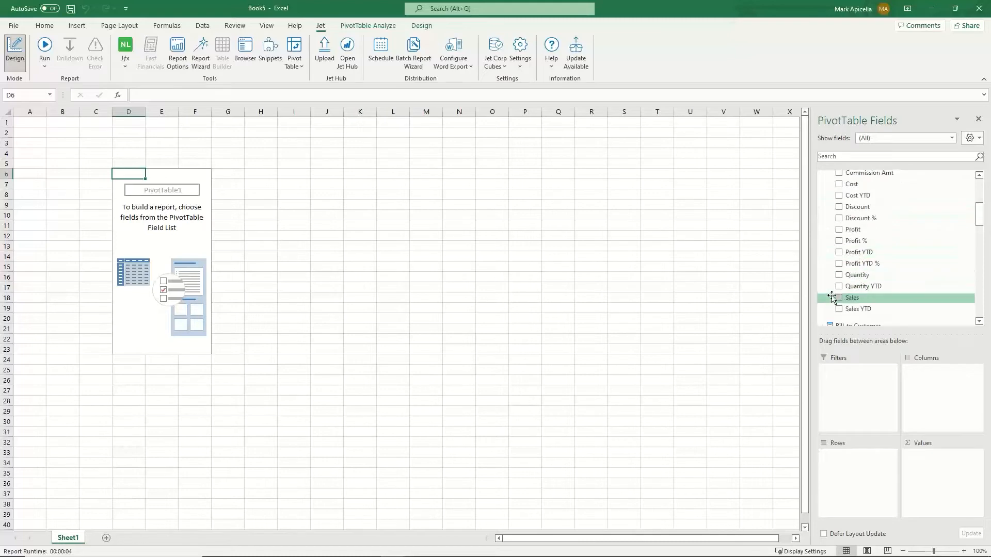
{"action": "left_click", "coordinate": [838, 298]}
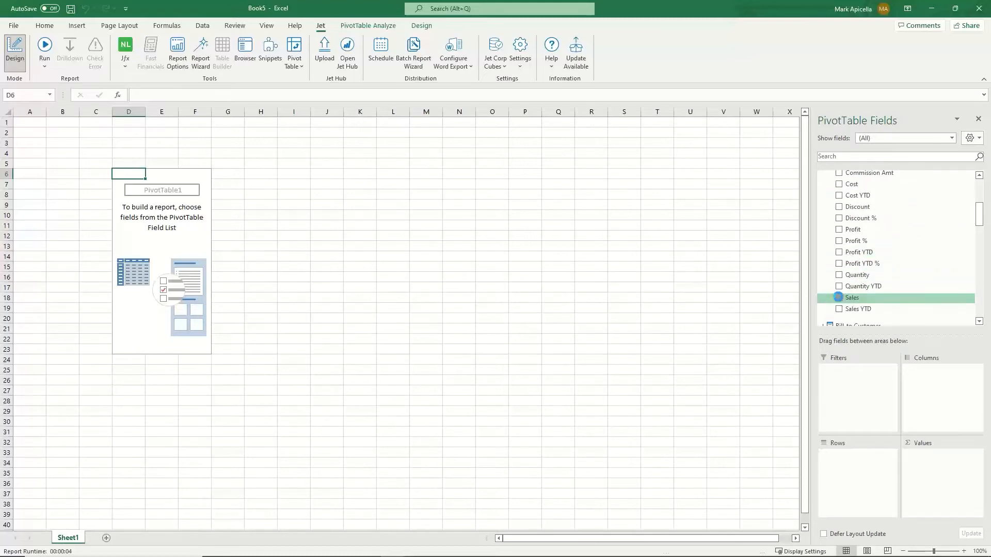
{"action": "left_click", "coordinate": [838, 184]}
{"action": "left_click", "coordinate": [838, 229]}
{"action": "left_click", "coordinate": [838, 241]}
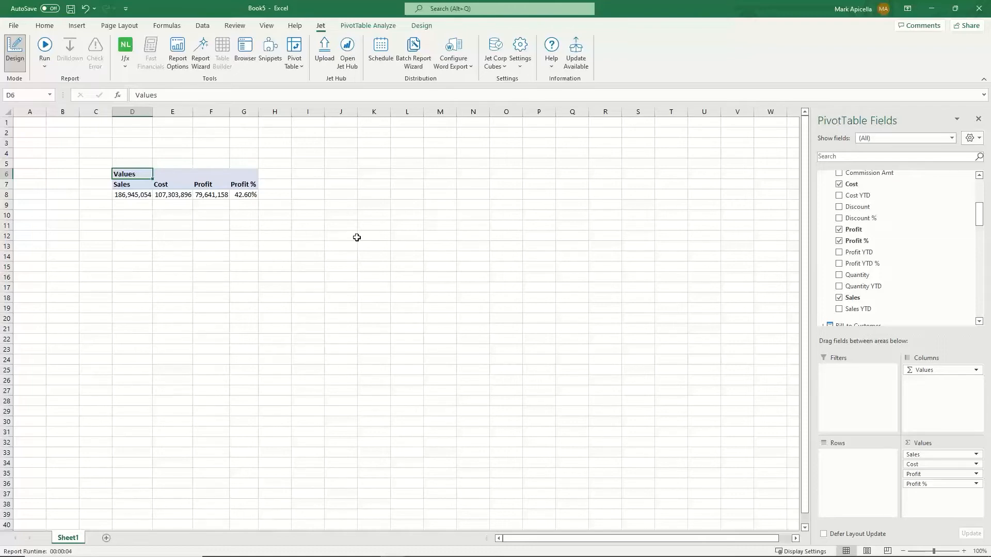
Step: Break the PivotTable down by adding Item by Category and Product Group as its rows
{"action": "scroll", "coordinate": [900, 232], "scroll_direction": "down", "scroll_amount": 5}
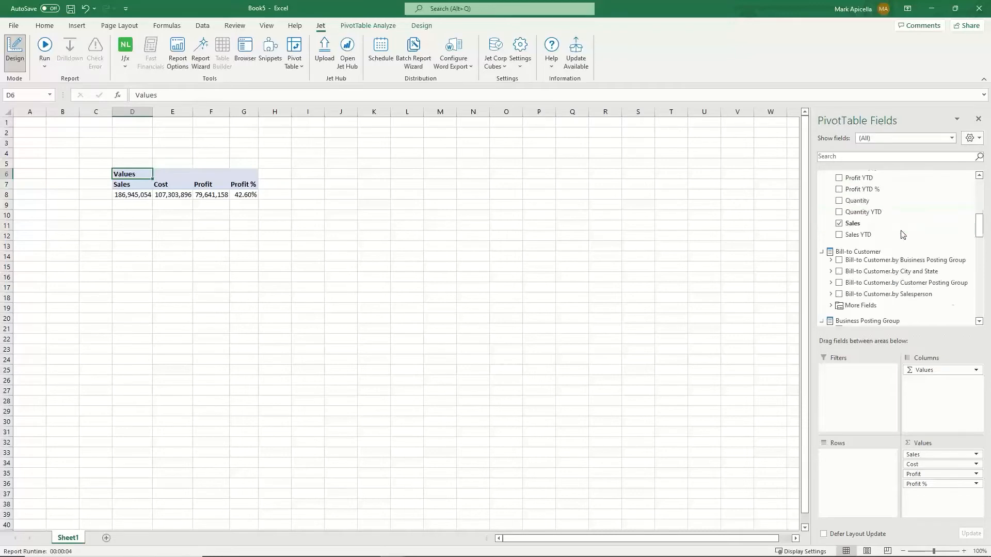
{"action": "scroll", "coordinate": [900, 232], "scroll_direction": "down", "scroll_amount": 5}
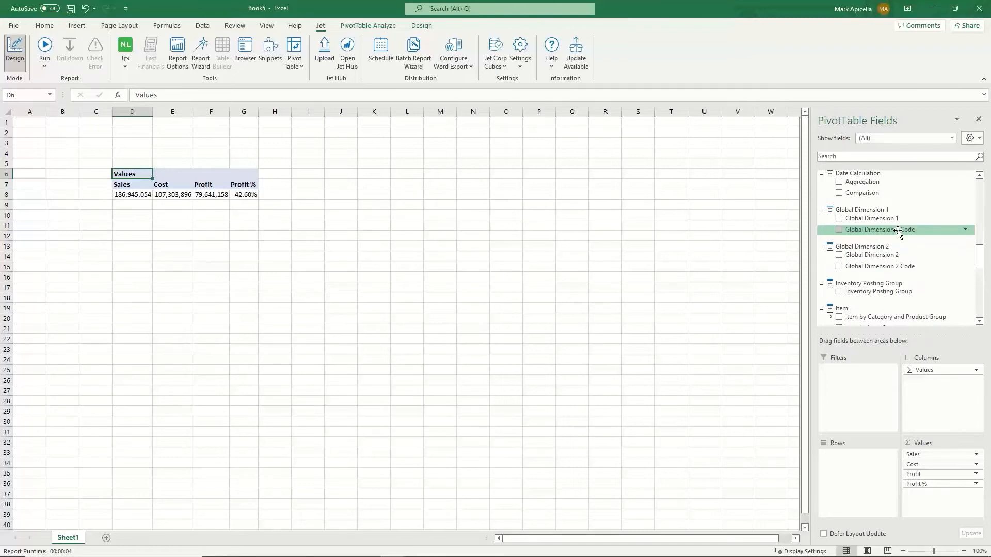
{"action": "scroll", "coordinate": [898, 233], "scroll_direction": "down", "scroll_amount": 3}
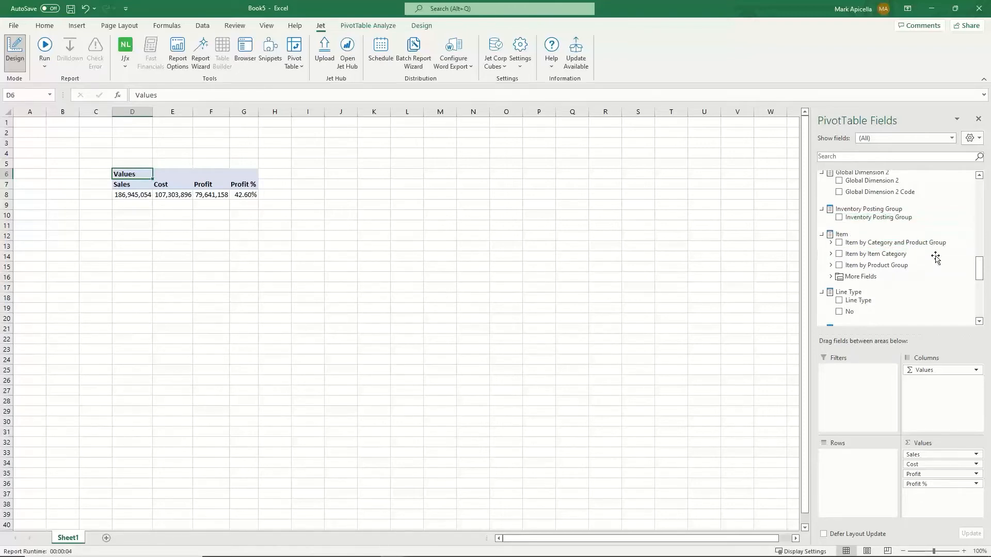
{"action": "left_click", "coordinate": [839, 243]}
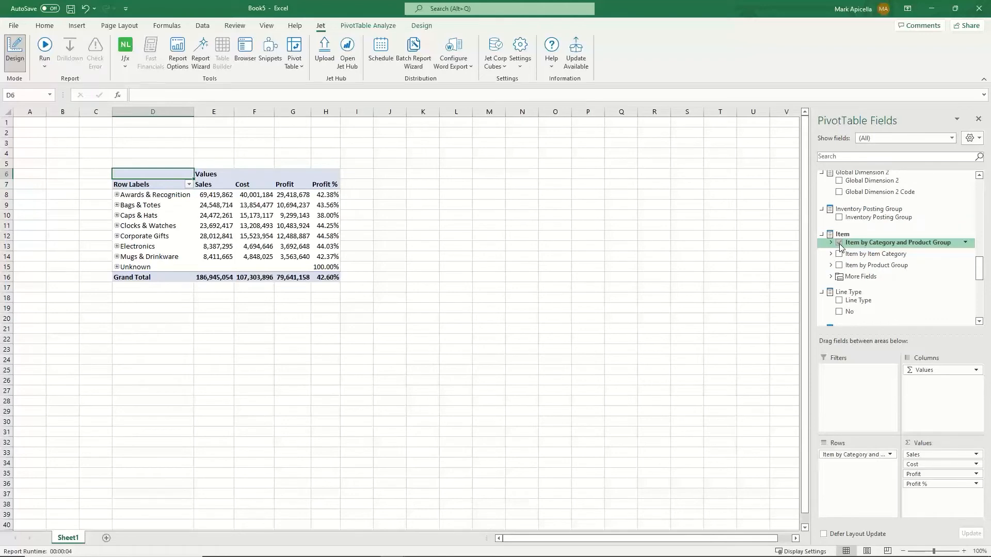
Step: Add the posting date hierarchy Date YQMD as PivotTable columns and expand Caps & Hats down to the Bucket Hat items
{"action": "scroll", "coordinate": [951, 243], "scroll_direction": "down", "scroll_amount": 3}
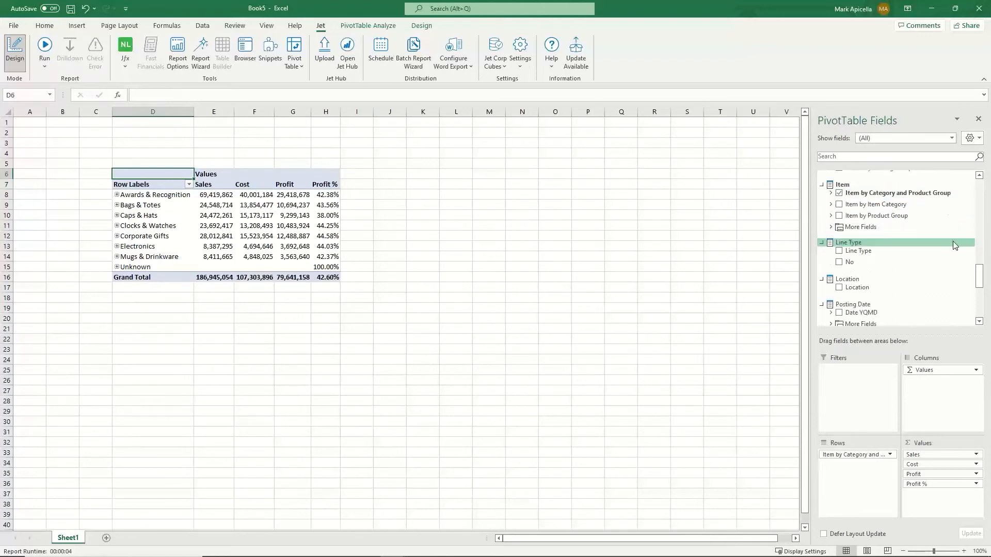
{"action": "left_click", "coordinate": [839, 288]}
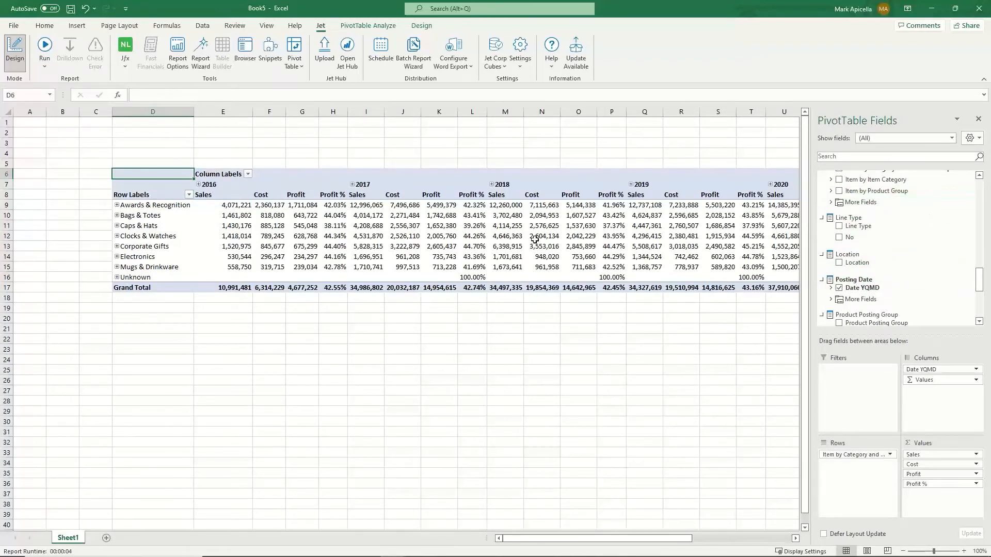
{"action": "left_click", "coordinate": [115, 226]}
{"action": "left_click", "coordinate": [115, 226]}
{"action": "left_click", "coordinate": [123, 246]}
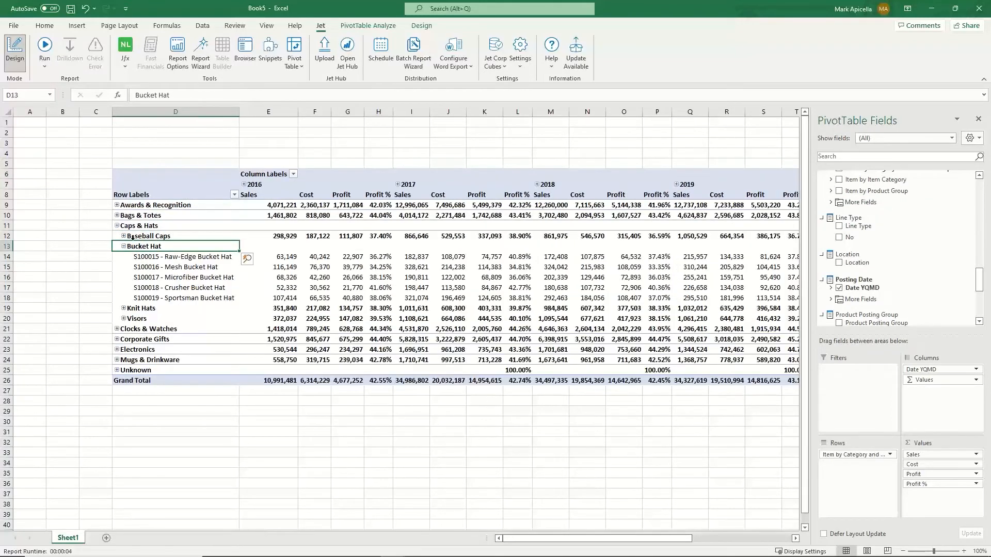
Step: Drill through to the transactions behind the 2016 Sales of S100017 - Microfiber Bucket Hat, and collapse Caps & Hats back on Sheet1
{"action": "mouse_move", "coordinate": [333, 276]}
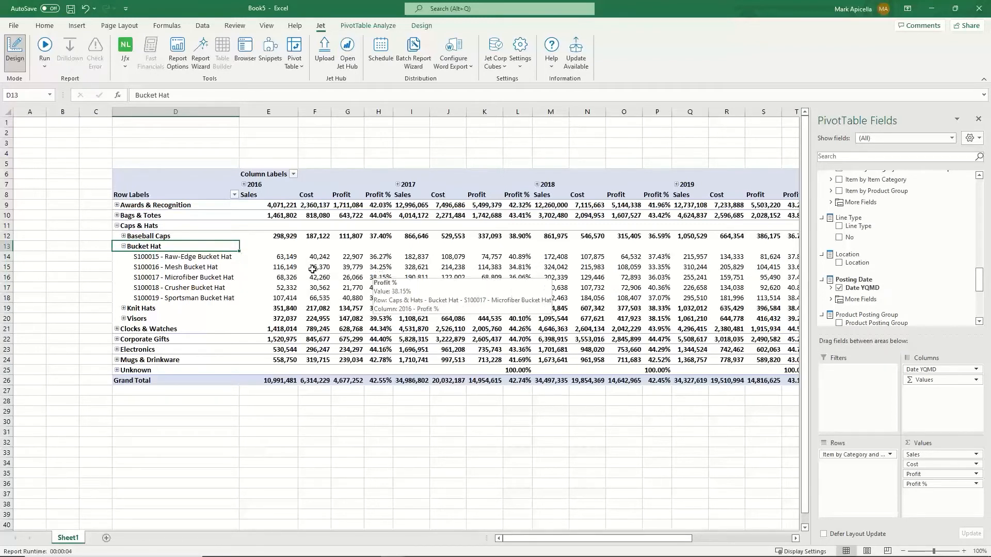
{"action": "left_click", "coordinate": [287, 277]}
{"action": "mouse_move", "coordinate": [287, 277]}
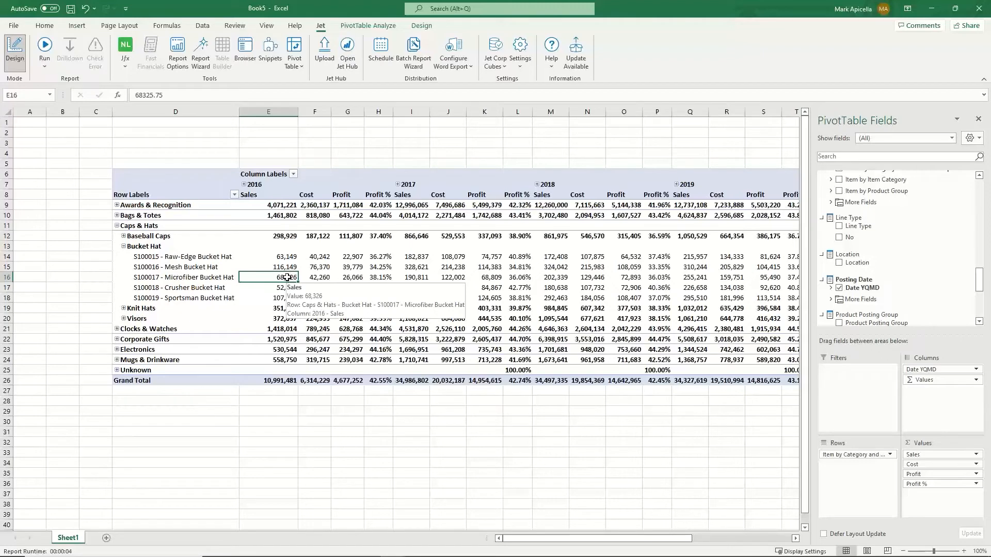
{"action": "double_click", "coordinate": [287, 278]}
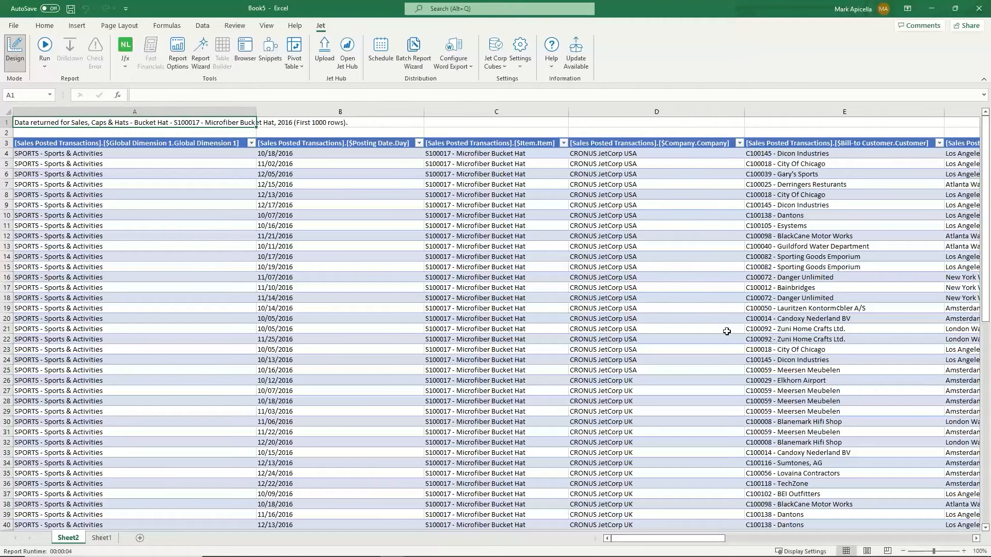
{"action": "left_click", "coordinate": [101, 538]}
{"action": "mouse_move", "coordinate": [403, 277]}
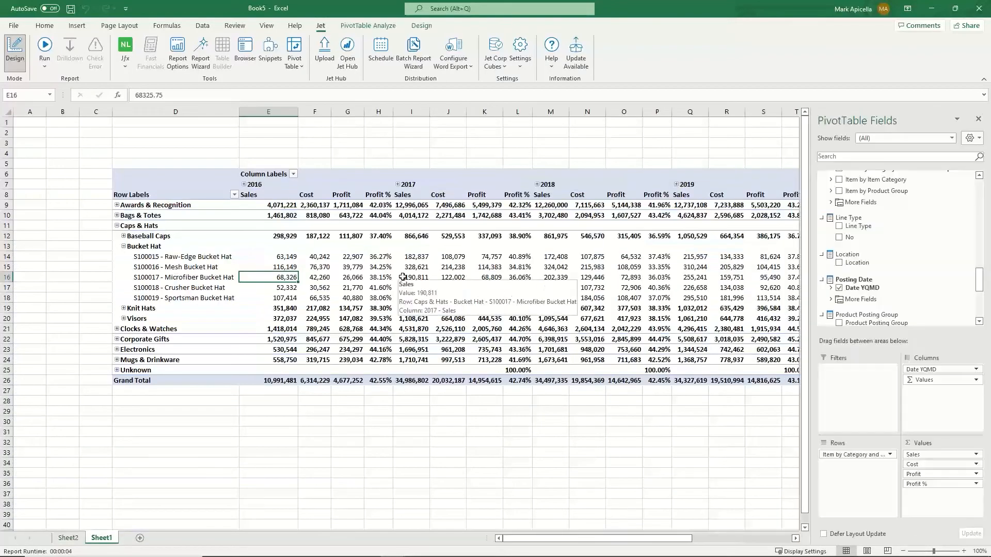
{"action": "left_click", "coordinate": [117, 226]}
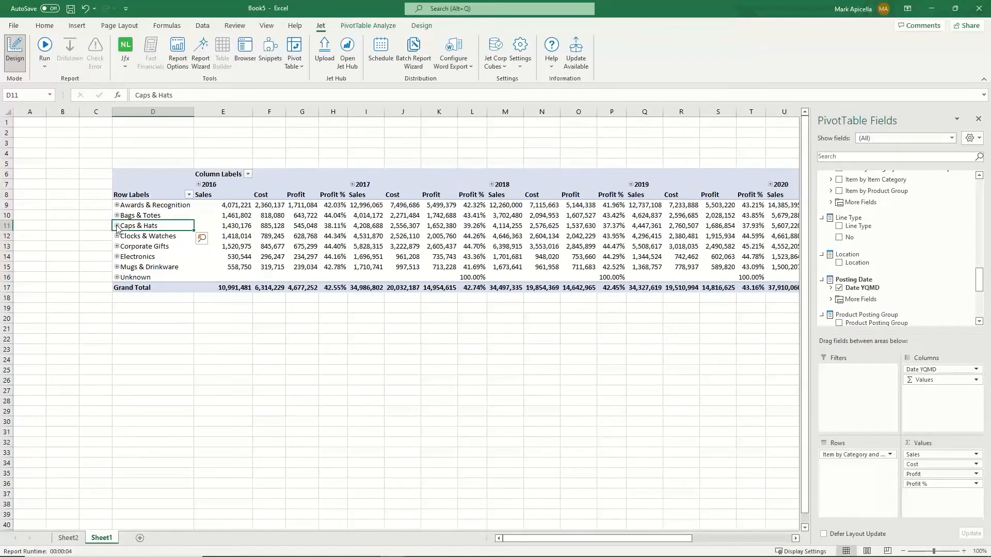
Step: Add a Year slicer from Date YQMD and place it over columns A to C beside the PivotTable
{"action": "right_click", "coordinate": [888, 289]}
{"action": "left_click", "coordinate": [900, 344]}
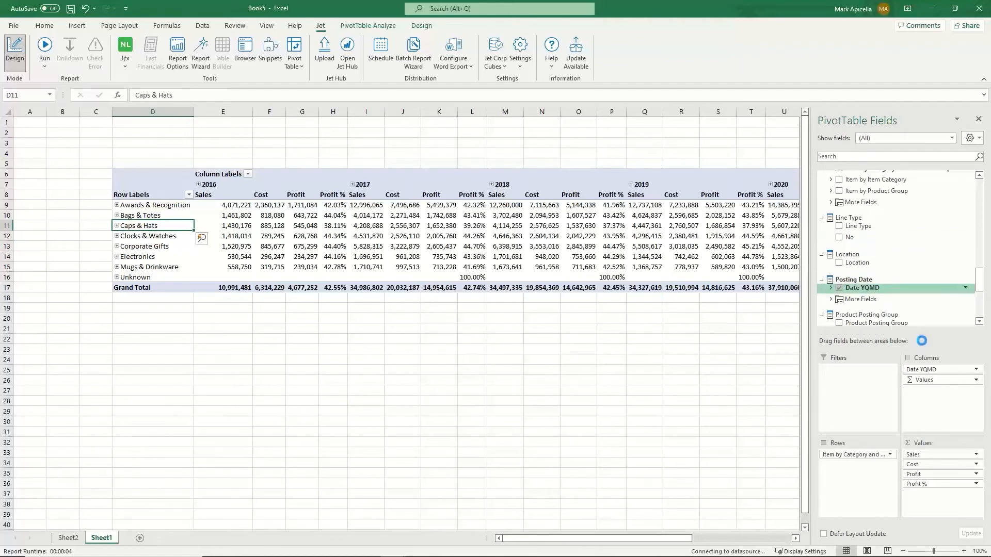
{"action": "left_click_drag", "start_coordinate": [402, 254], "coordinate": [51, 114]}
Step: Add the Salesperson on Document field as a slicer and place it directly below the Year slicer
{"action": "left_click", "coordinate": [333, 236]}
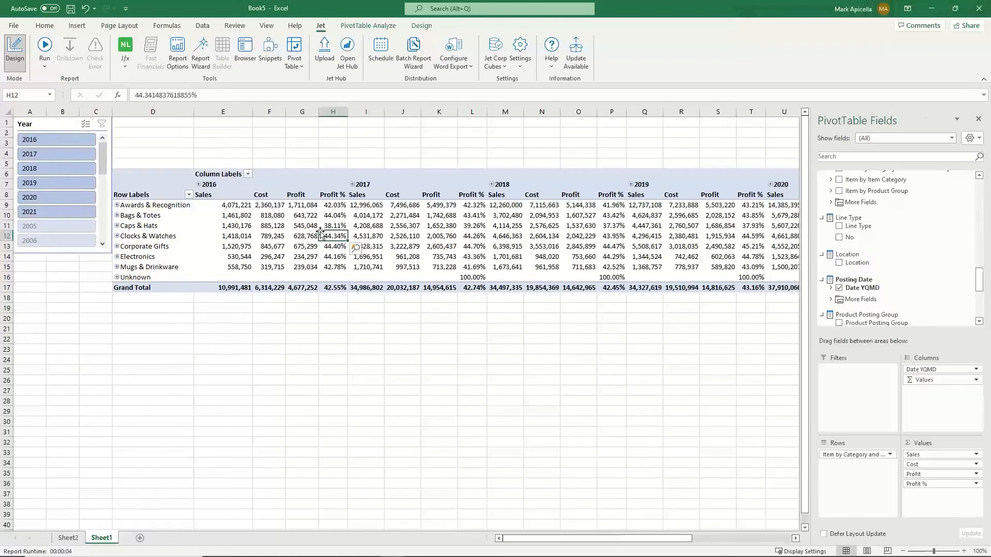
{"action": "scroll", "coordinate": [877, 238], "scroll_direction": "down", "scroll_amount": 5}
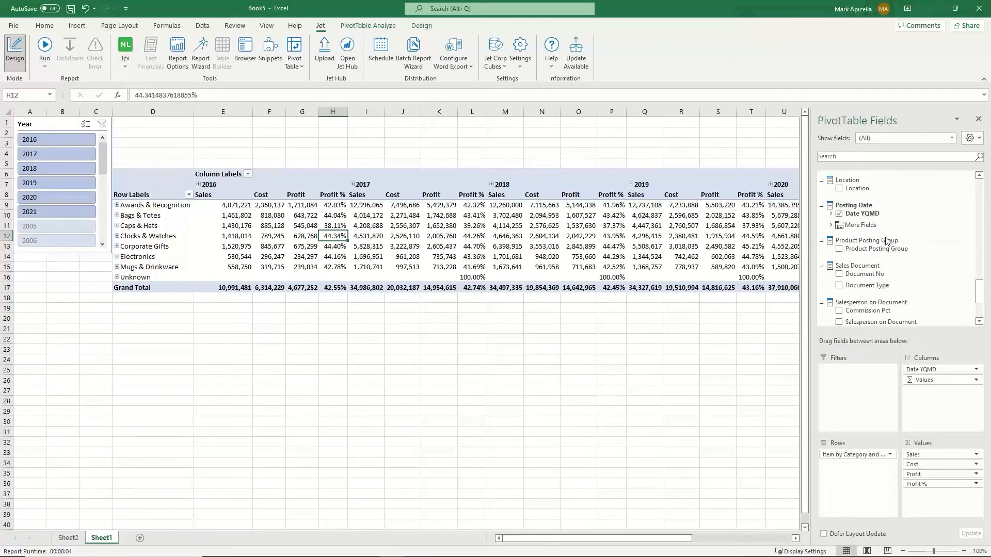
{"action": "scroll", "coordinate": [887, 236], "scroll_direction": "down", "scroll_amount": 2}
{"action": "scroll", "coordinate": [885, 233], "scroll_direction": "up", "scroll_amount": 6}
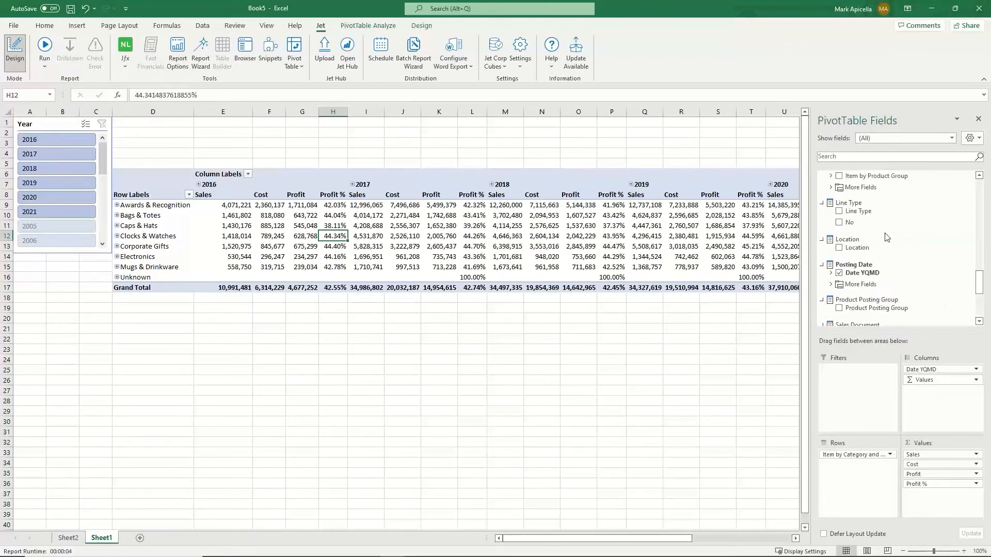
{"action": "scroll", "coordinate": [885, 233], "scroll_direction": "up", "scroll_amount": 2}
{"action": "scroll", "coordinate": [883, 233], "scroll_direction": "down", "scroll_amount": 7}
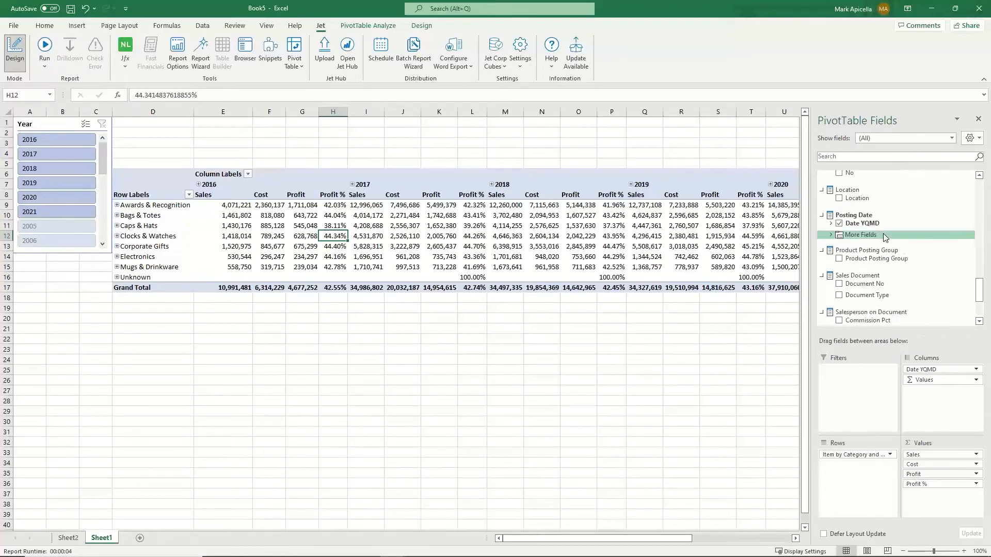
{"action": "right_click", "coordinate": [902, 258]}
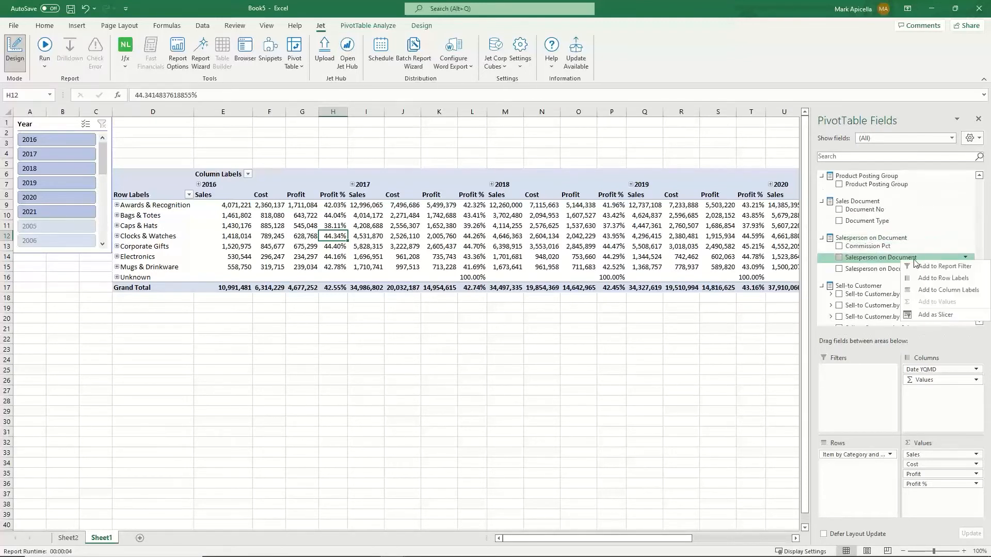
{"action": "left_click", "coordinate": [934, 313]}
{"action": "left_click_drag", "start_coordinate": [362, 260], "coordinate": [48, 259]}
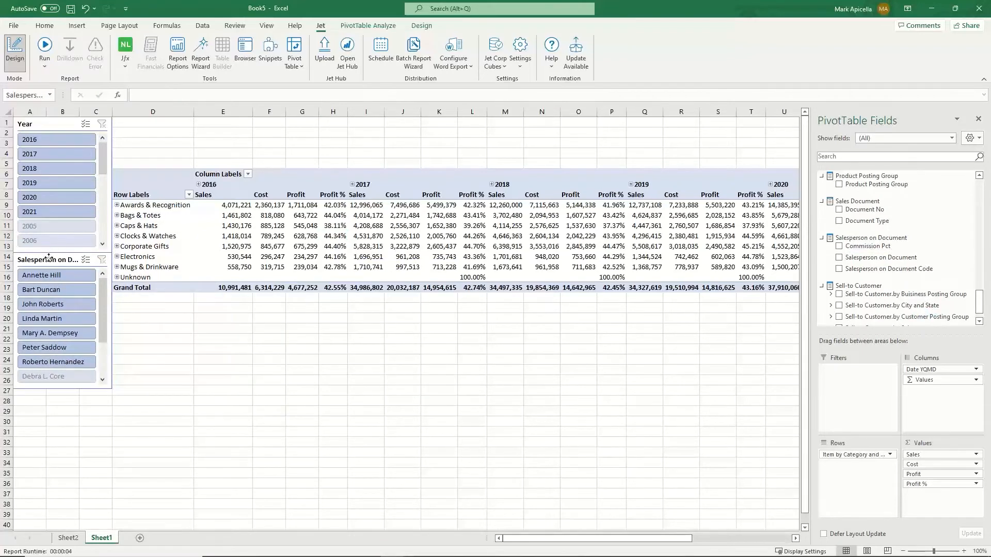
Step: Add the Company field as a slicer and place it directly below the Salesperson on Document slicer
{"action": "left_click", "coordinate": [268, 236]}
{"action": "scroll", "coordinate": [887, 253], "scroll_direction": "up", "scroll_amount": 5}
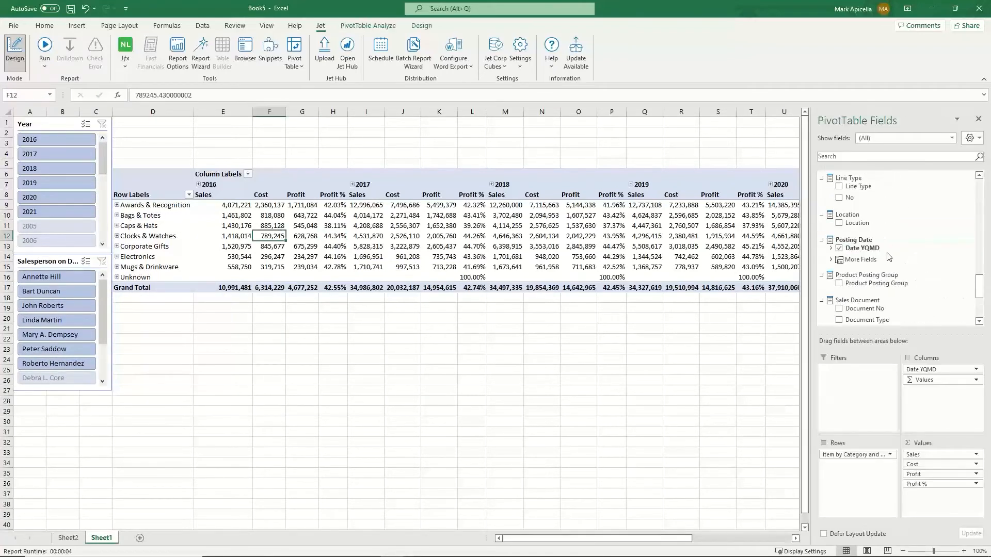
{"action": "scroll", "coordinate": [886, 253], "scroll_direction": "up", "scroll_amount": 5}
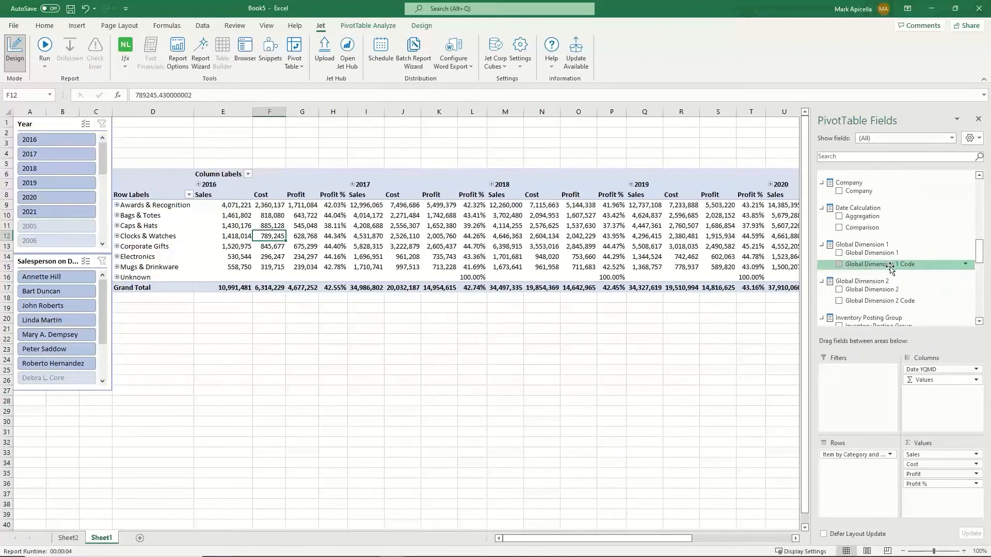
{"action": "right_click", "coordinate": [879, 242]}
{"action": "left_click", "coordinate": [906, 298]}
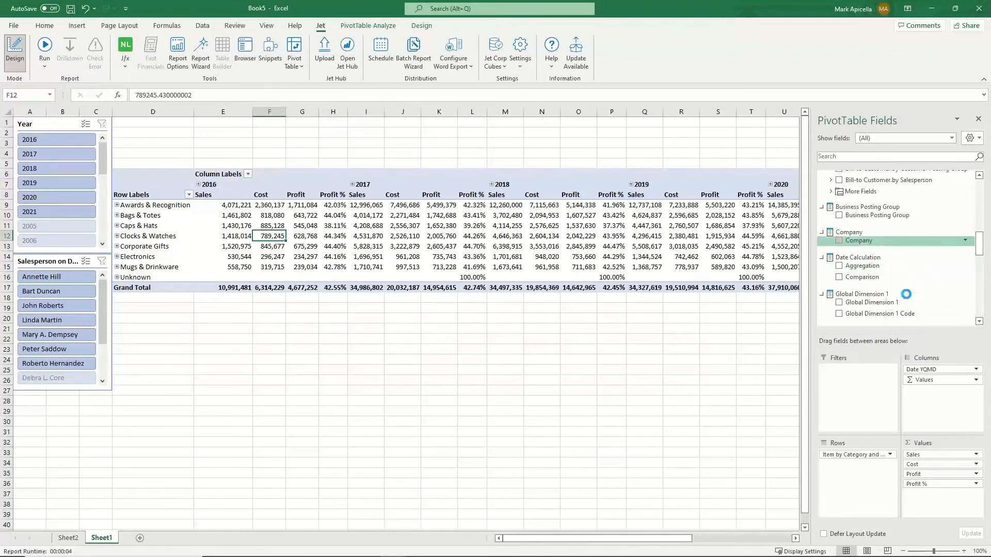
{"action": "left_click_drag", "start_coordinate": [375, 262], "coordinate": [28, 401]}
Step: Filter the PivotTable to CRONUS JetCorp USA and to CRONUS JetCorp UK in turn, and clear the company filter
{"action": "left_click", "coordinate": [88, 433]}
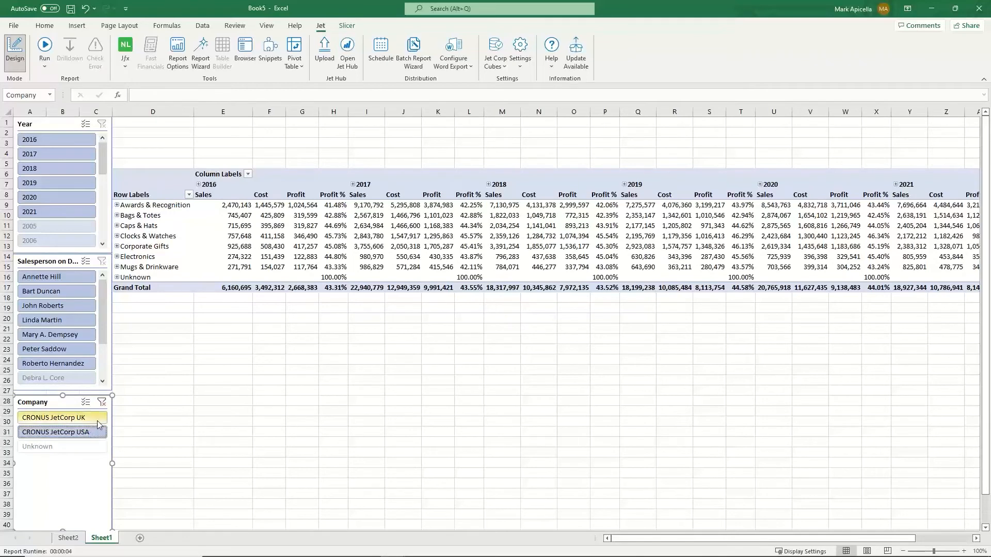
{"action": "left_click", "coordinate": [92, 420]}
{"action": "left_click", "coordinate": [102, 403]}
Step: Filter the PivotTable to the fourth listed salesperson and the years 2020 and 2021, and clear both filters
{"action": "left_click", "coordinate": [73, 320]}
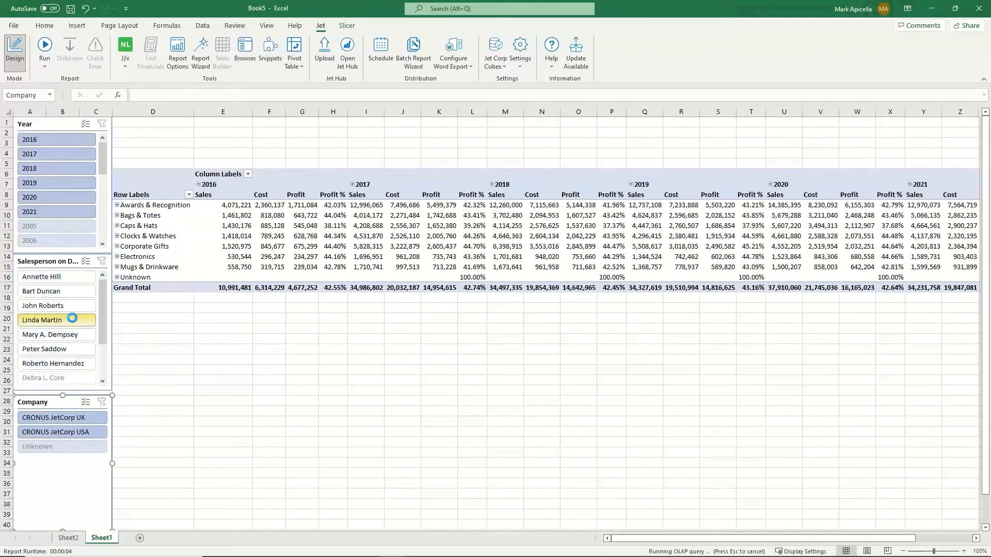
{"action": "left_click", "coordinate": [84, 198]}
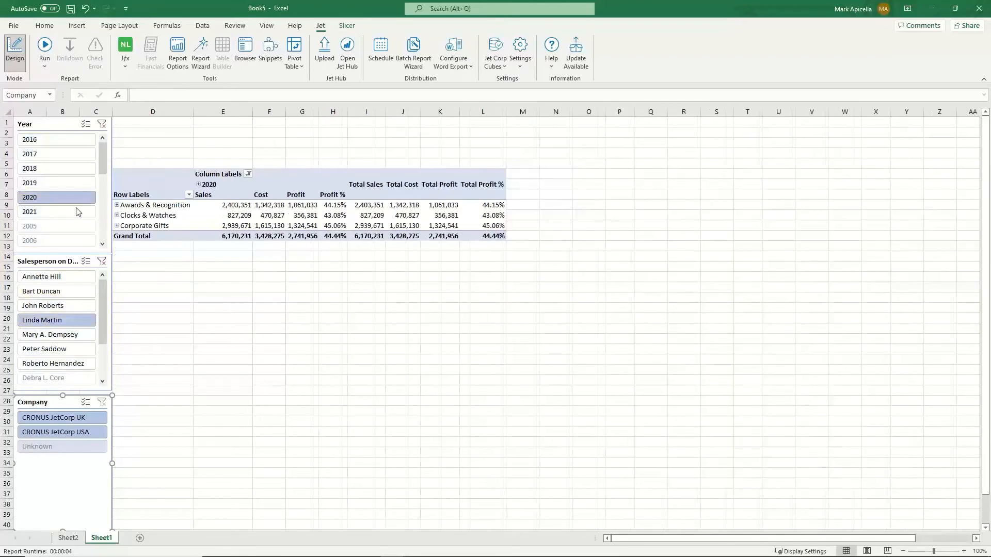
{"action": "left_click", "coordinate": [79, 213], "text": "ctrl"}
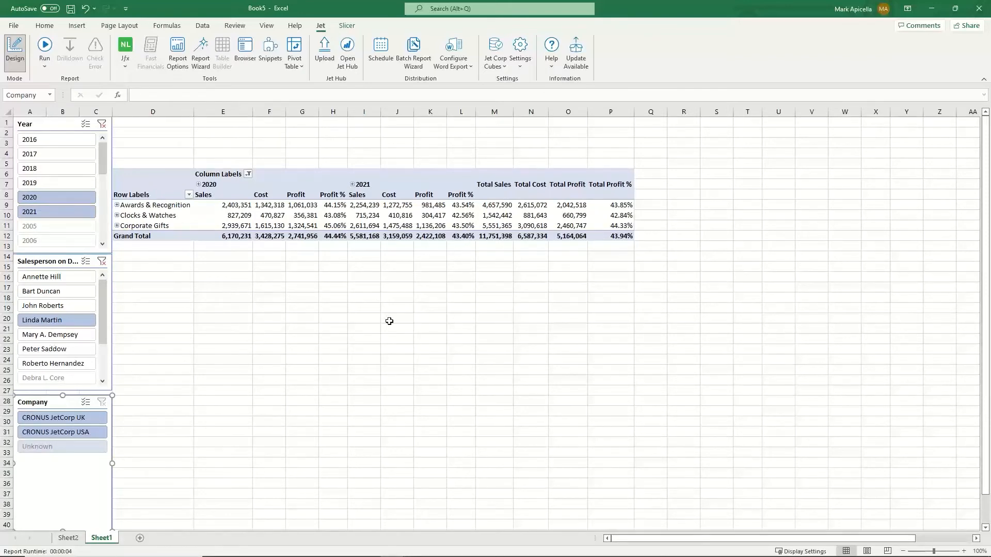
{"action": "left_click", "coordinate": [99, 125]}
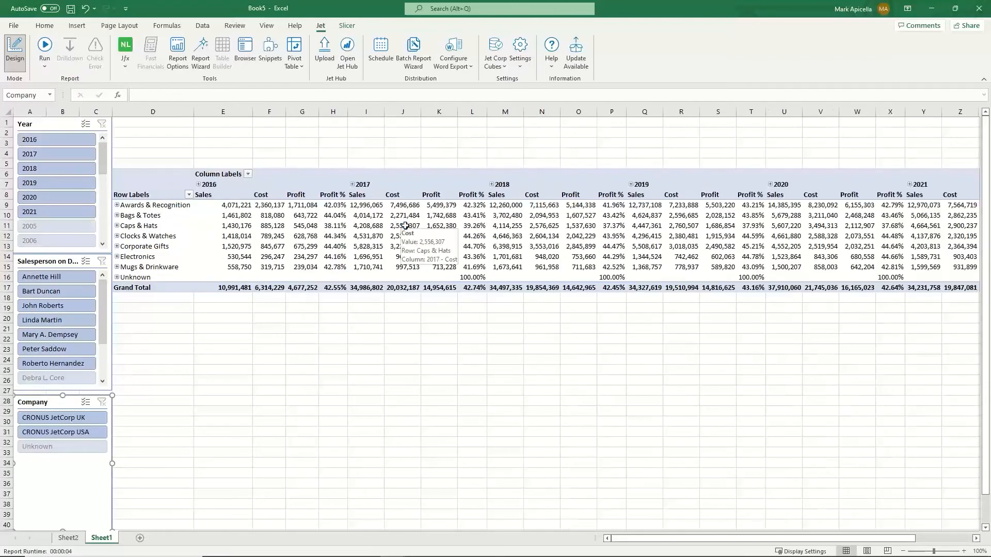
Step: Insert a recommended column PivotChart of the PivotTable data and enlarge it across the area directly below the table
{"action": "left_click", "coordinate": [405, 225]}
{"action": "left_click", "coordinate": [84, 27]}
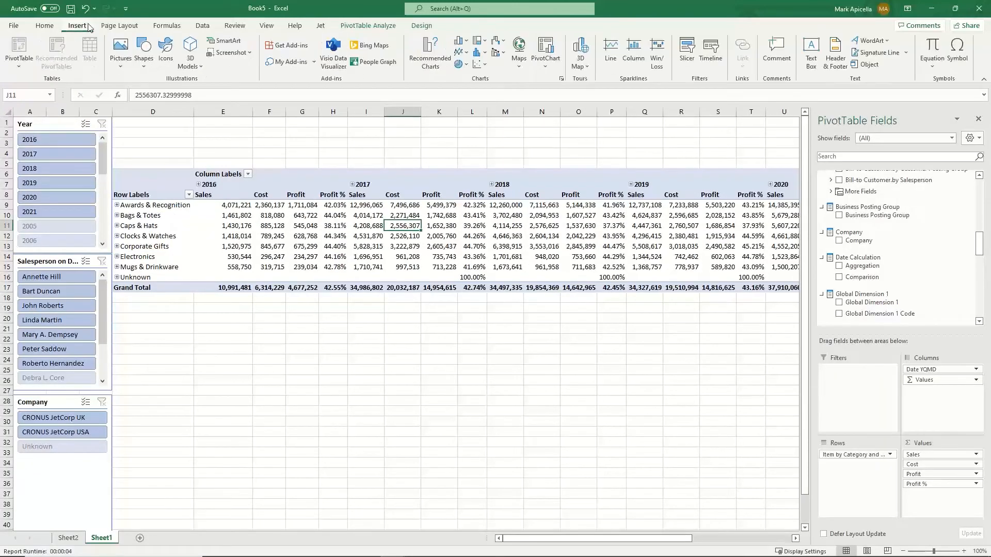
{"action": "left_click", "coordinate": [430, 56]}
{"action": "left_click", "coordinate": [592, 422]}
{"action": "left_click_drag", "start_coordinate": [490, 255], "coordinate": [325, 305]}
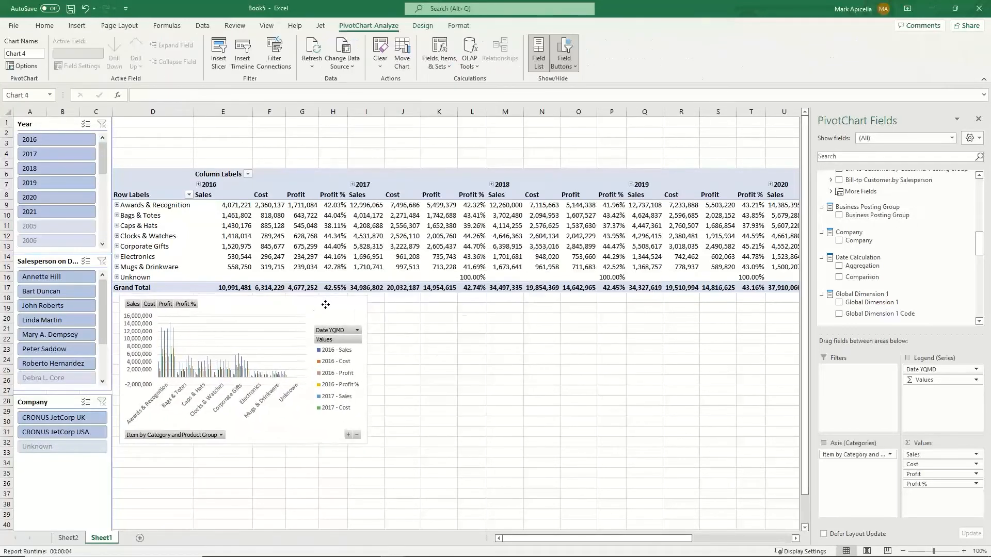
{"action": "left_click_drag", "start_coordinate": [367, 444], "coordinate": [790, 511]}
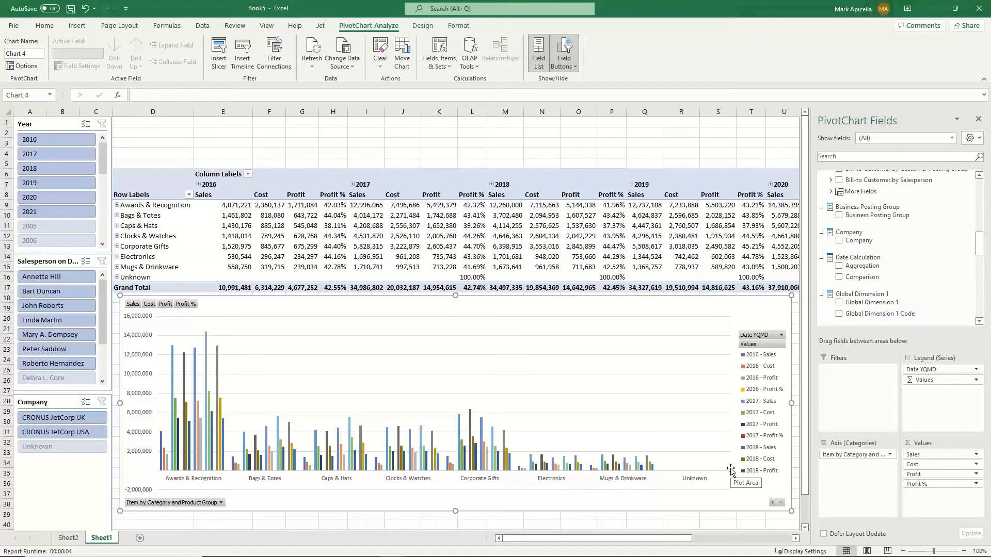
{"action": "left_click_drag", "start_coordinate": [980, 244], "coordinate": [979, 200]}
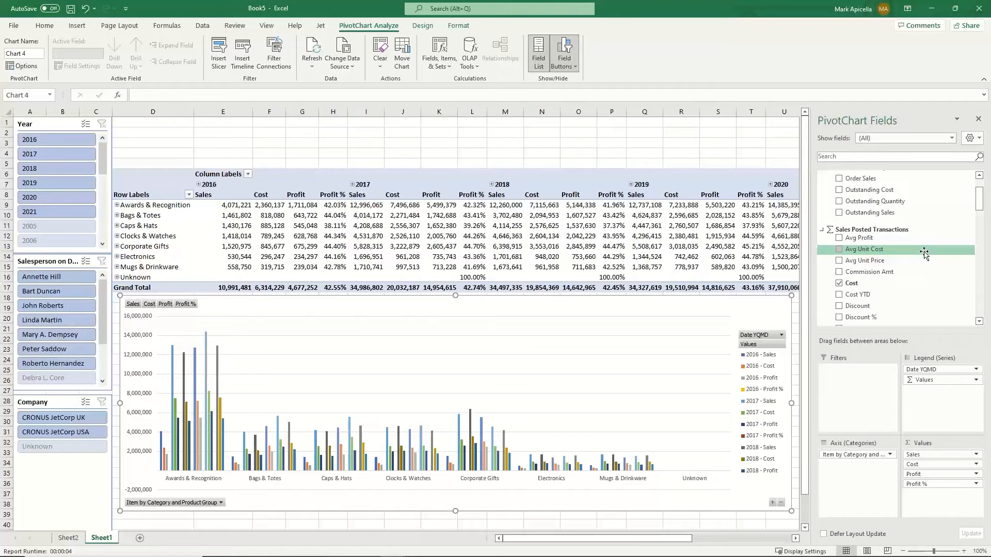
{"action": "scroll", "coordinate": [923, 253], "scroll_direction": "down", "scroll_amount": 5}
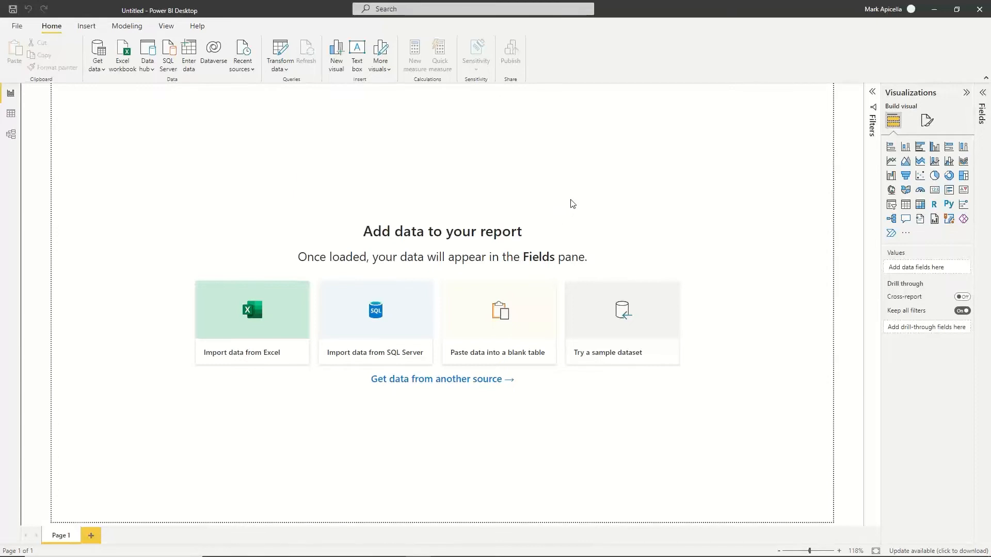
Step: In Power BI Desktop, connect the blank report to the Sales cube of the NavCorpOlap database through Analysis Services
{"action": "left_click", "coordinate": [100, 68]}
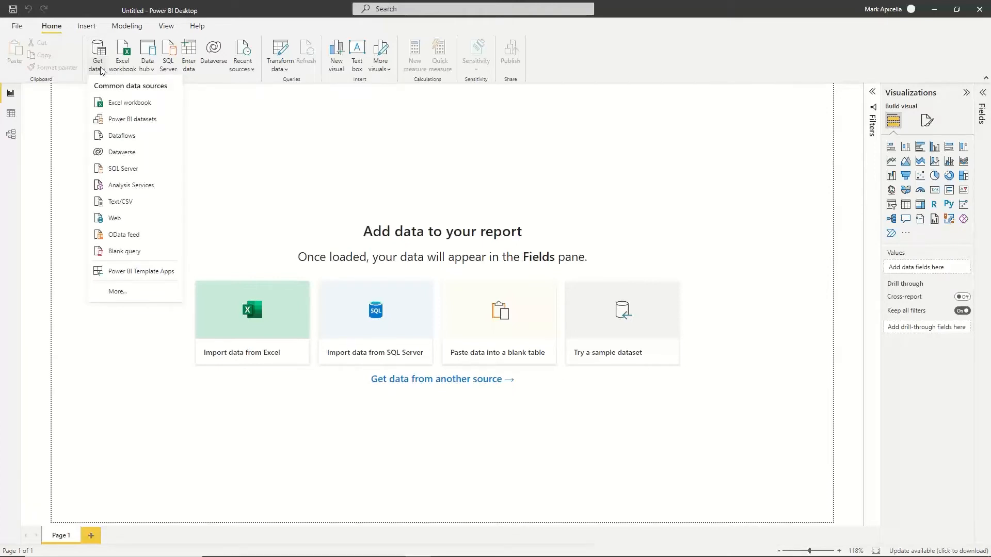
{"action": "left_click", "coordinate": [119, 188]}
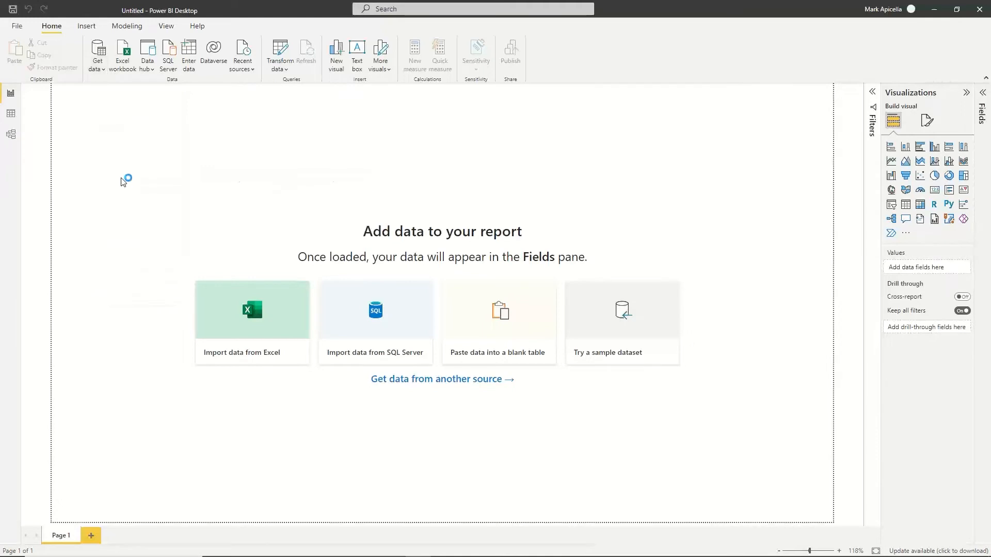
{"action": "key", "text": "Escape"}
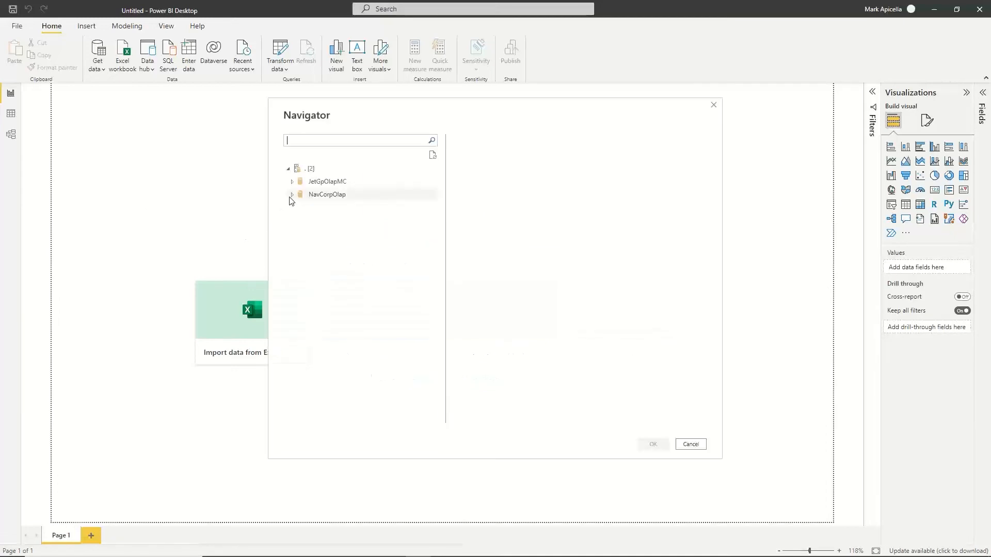
{"action": "left_click", "coordinate": [292, 195]}
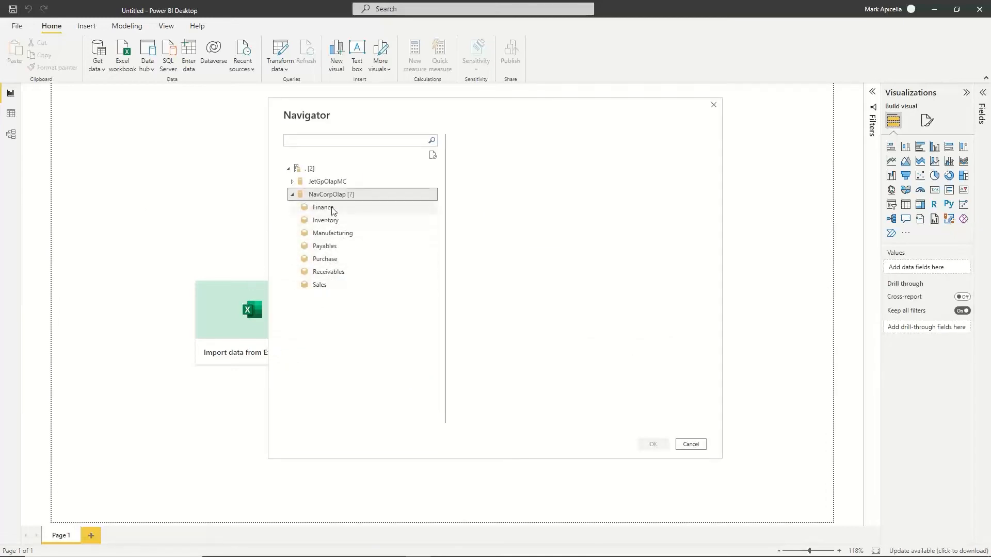
{"action": "left_click", "coordinate": [327, 285]}
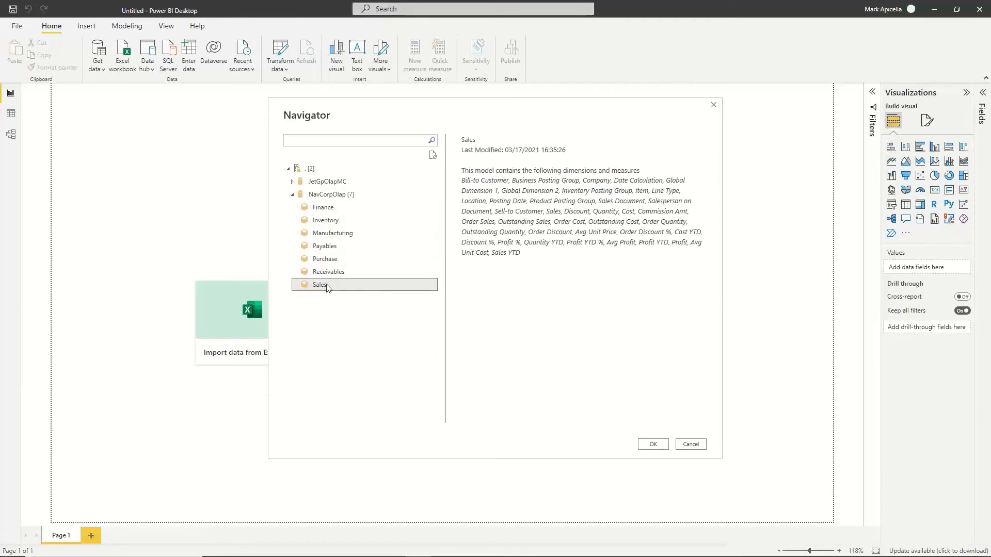
{"action": "left_click", "coordinate": [651, 445]}
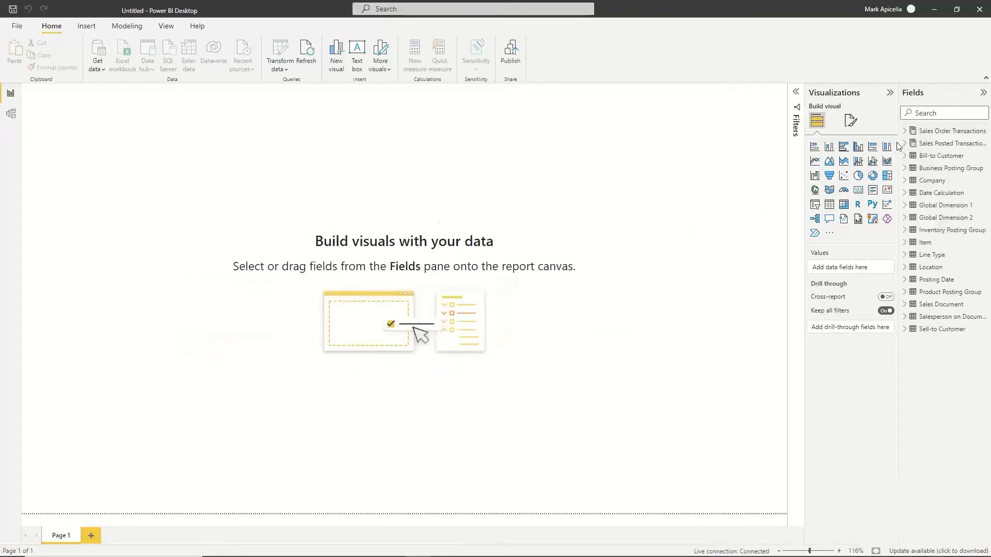
Step: Widen the list of cube fields and expand Sales Order Transactions to examine its measures
{"action": "left_click_drag", "start_coordinate": [900, 145], "coordinate": [875, 138]}
{"action": "left_click", "coordinate": [879, 132]}
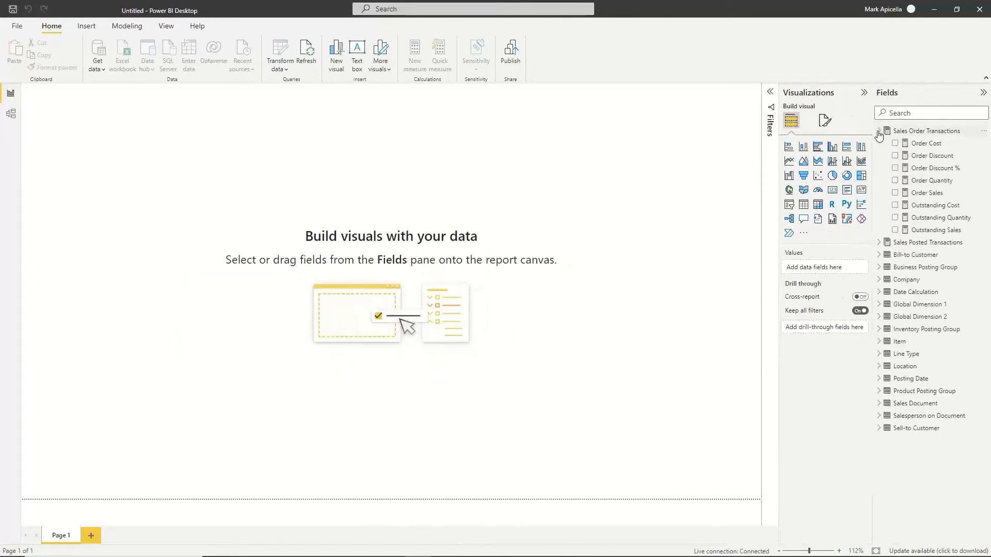
Step: Expand the Sales Posted Transactions measures and examine the table relationships around both transaction tables in the model diagram
{"action": "left_click", "coordinate": [879, 243]}
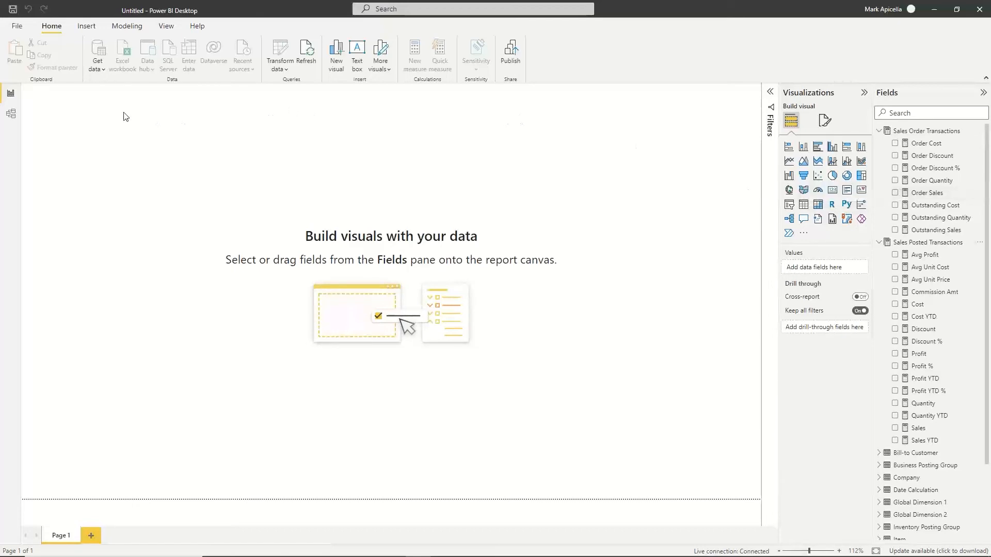
{"action": "left_click", "coordinate": [11, 115]}
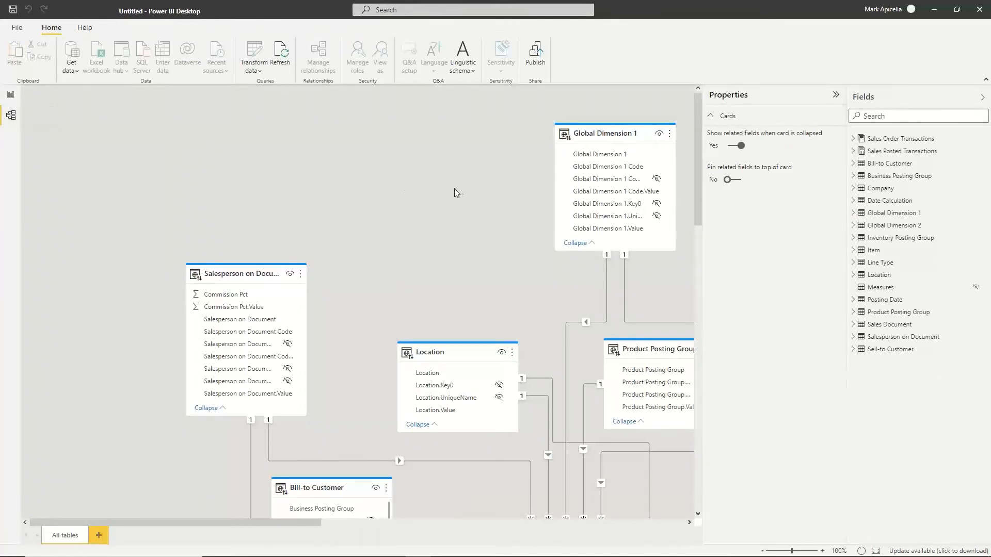
{"action": "scroll", "coordinate": [462, 190], "scroll_direction": "down", "scroll_amount": 5}
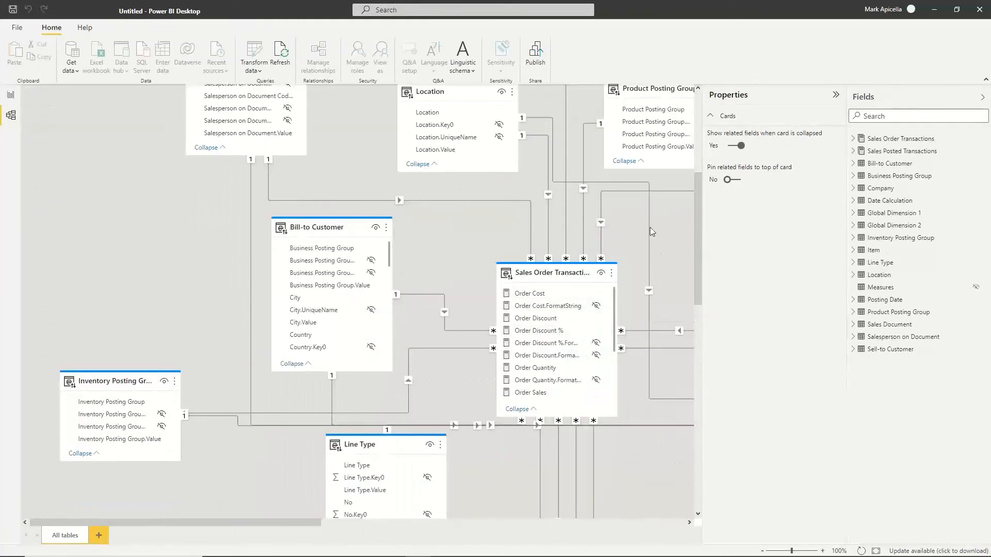
{"action": "scroll", "coordinate": [669, 242], "scroll_direction": "down", "scroll_amount": 1}
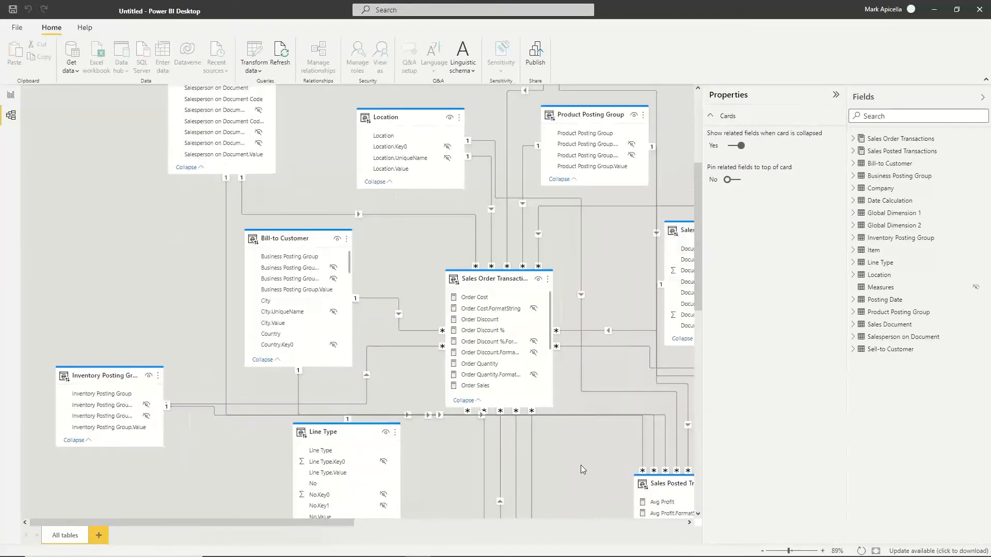
{"action": "left_click", "coordinate": [764, 552]}
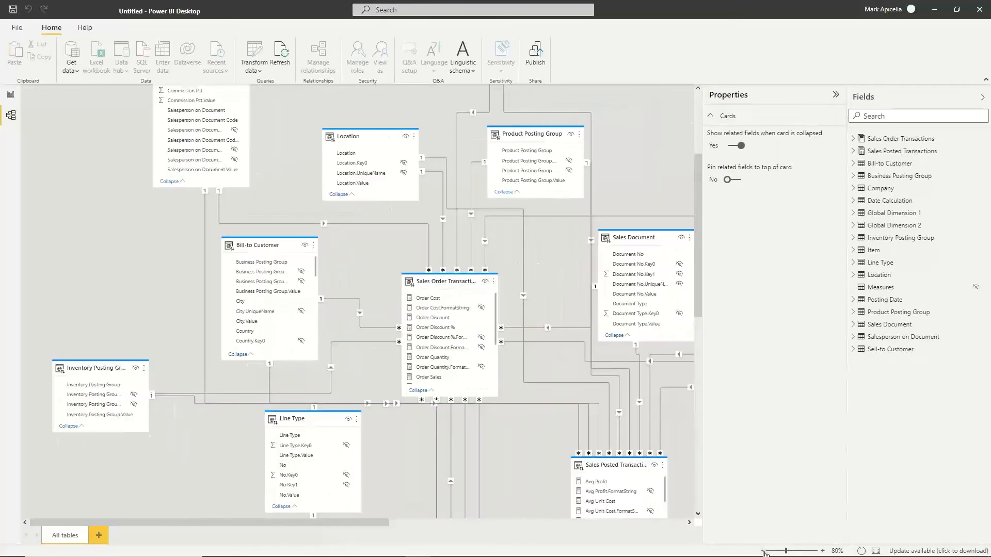
{"action": "left_click", "coordinate": [764, 551]}
{"action": "scroll", "coordinate": [619, 268], "scroll_direction": "up", "scroll_amount": 3}
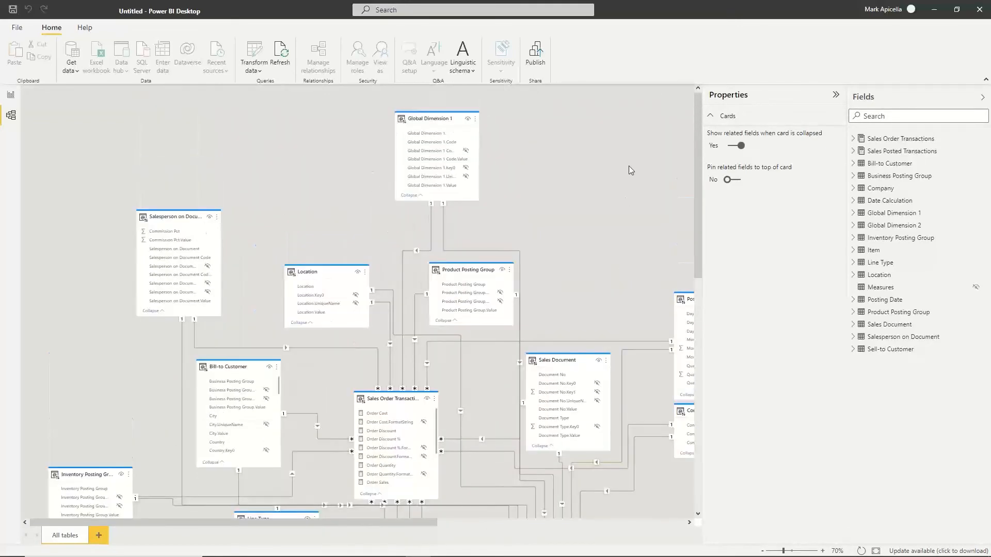
{"action": "scroll", "coordinate": [628, 163], "scroll_direction": "down", "scroll_amount": 1}
{"action": "scroll", "coordinate": [628, 163], "scroll_direction": "down", "scroll_amount": 7}
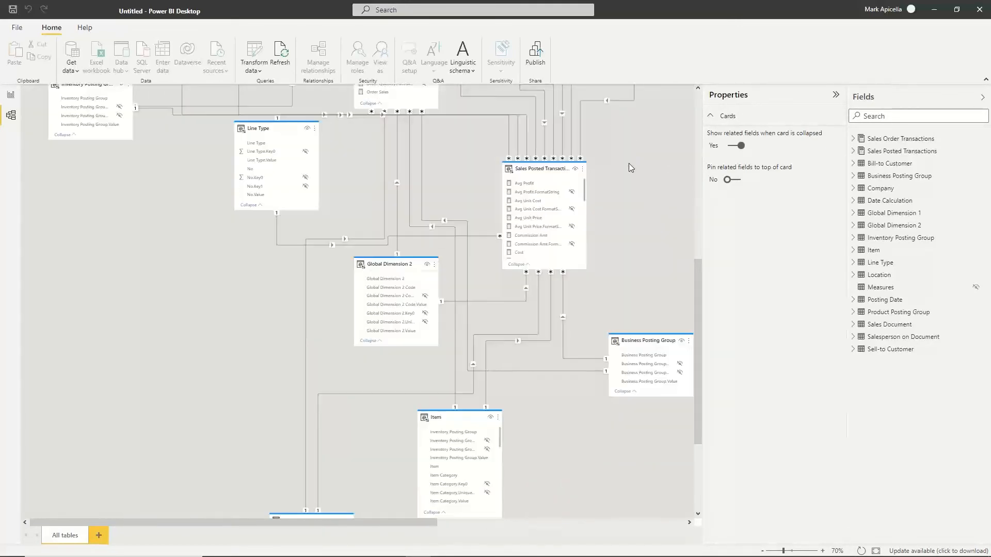
{"action": "scroll", "coordinate": [630, 169], "scroll_direction": "up", "scroll_amount": 3}
{"action": "scroll", "coordinate": [630, 174], "scroll_direction": "up", "scroll_amount": 3}
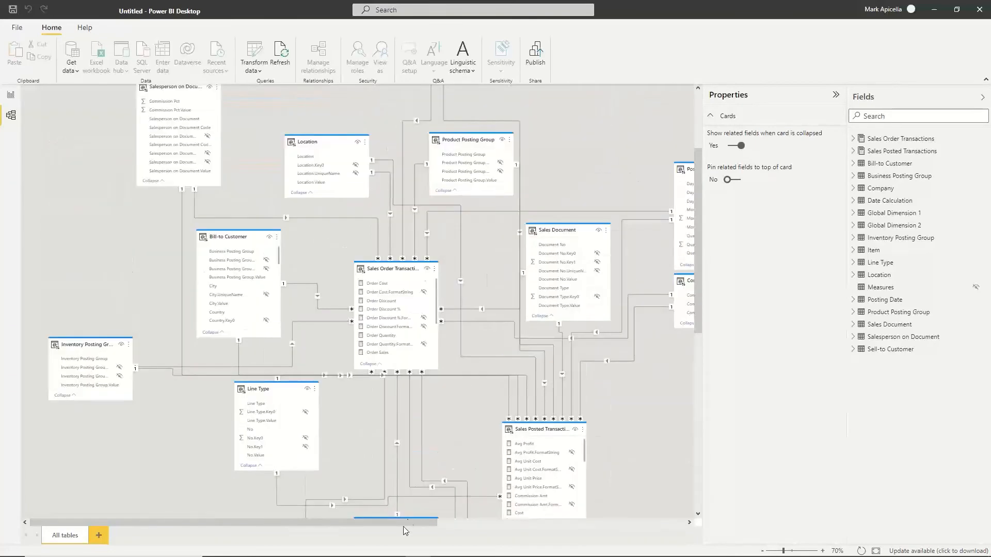
{"action": "mouse_move", "coordinate": [423, 522]}
{"action": "left_mouse_down"}
{"action": "mouse_move", "coordinate": [553, 525]}
{"action": "mouse_move", "coordinate": [439, 525]}
{"action": "left_mouse_up"}
{"action": "scroll", "coordinate": [465, 261], "scroll_direction": "up", "scroll_amount": 2}
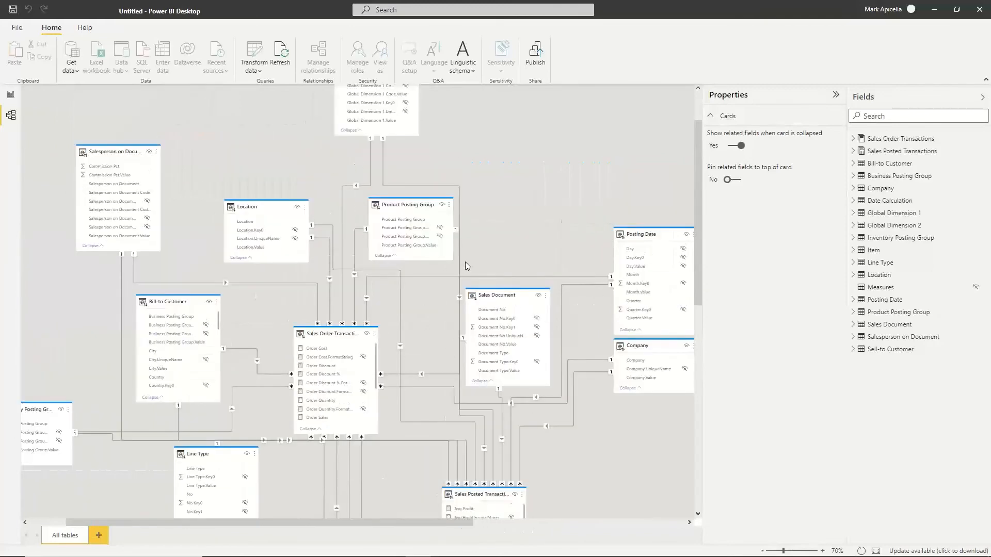
{"action": "scroll", "coordinate": [565, 197], "scroll_direction": "down", "scroll_amount": 2}
{"action": "scroll", "coordinate": [564, 197], "scroll_direction": "down", "scroll_amount": 5}
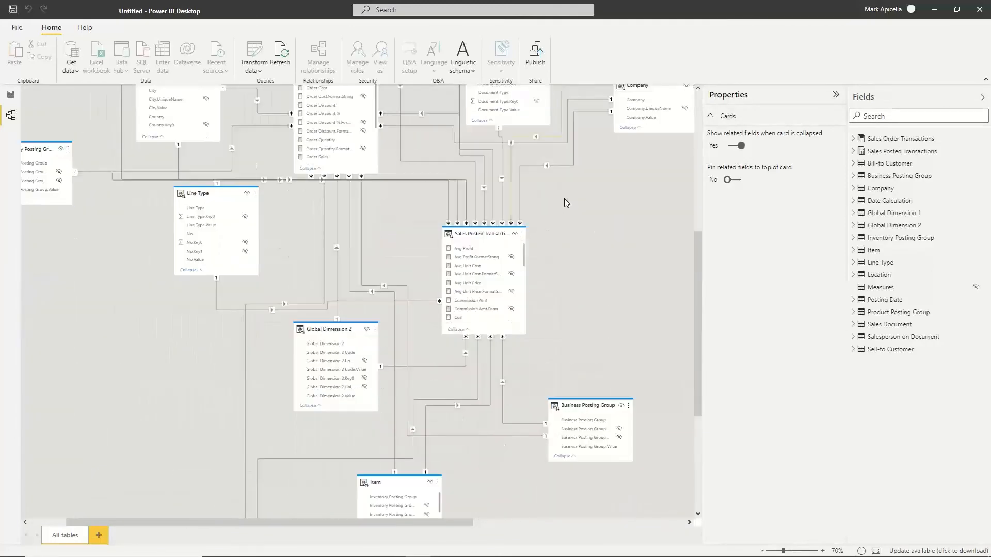
{"action": "scroll", "coordinate": [571, 411], "scroll_direction": "up", "scroll_amount": 4}
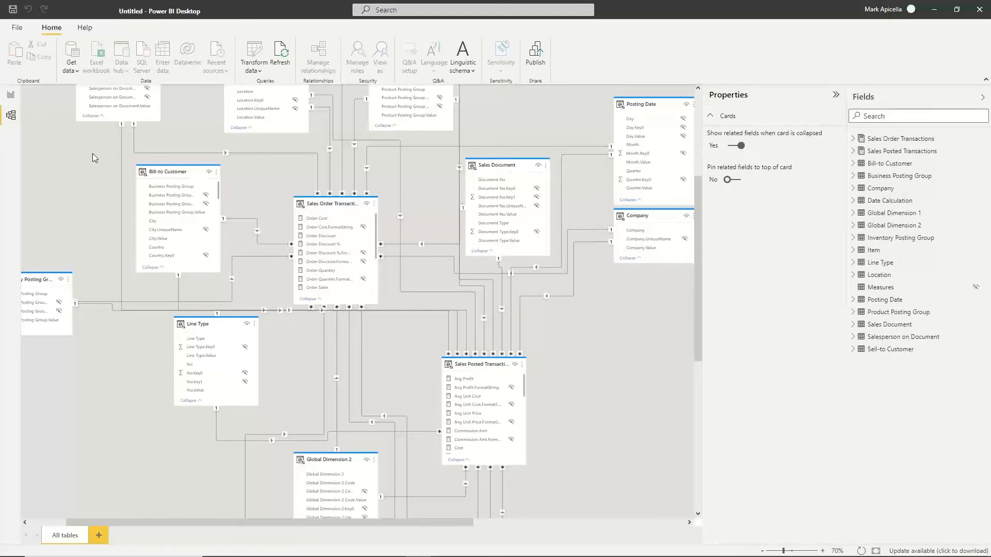
Step: On the report page, create a column chart of the posted Sales measure by the Date YQMD hierarchy of Posting Date
{"action": "left_click", "coordinate": [10, 94]}
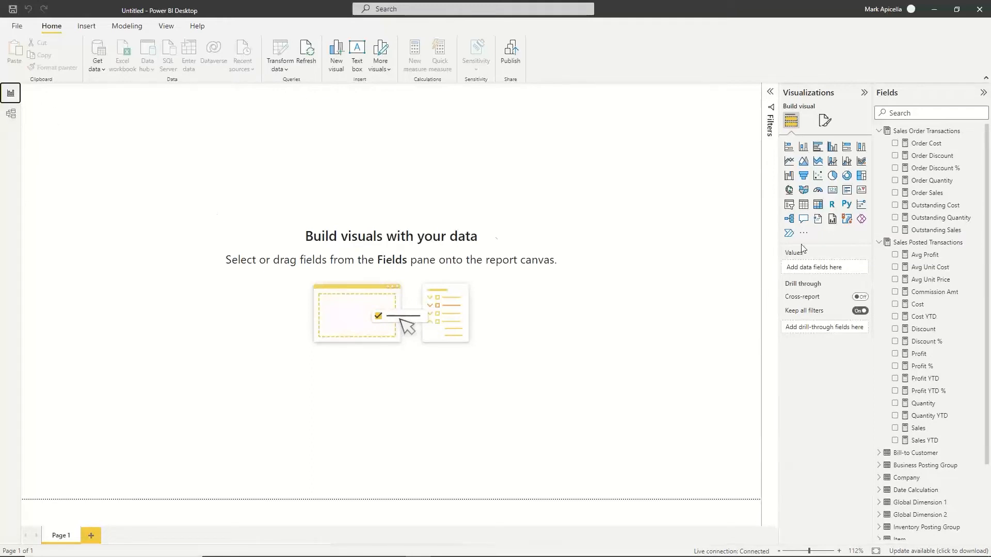
{"action": "scroll", "coordinate": [924, 195], "scroll_direction": "down", "scroll_amount": 2}
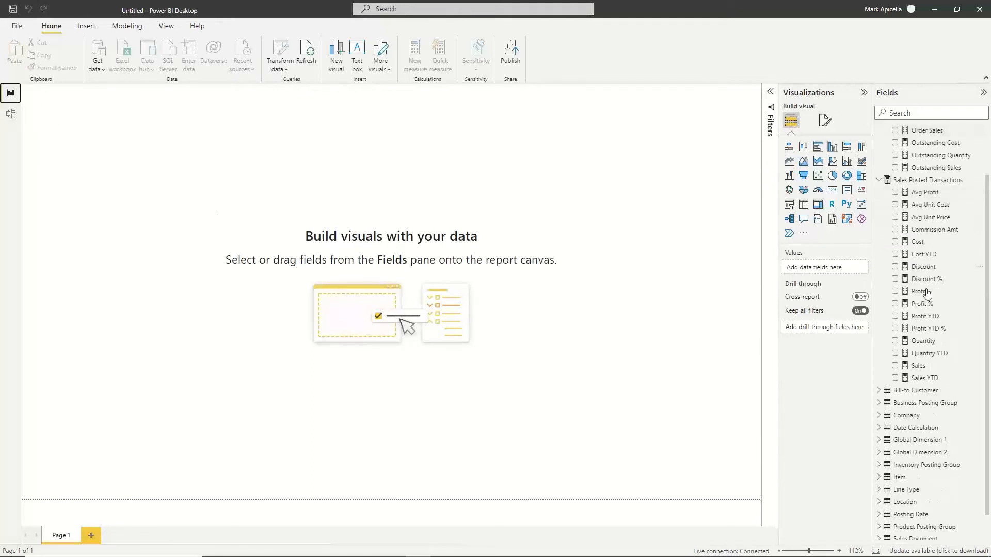
{"action": "scroll", "coordinate": [915, 268], "scroll_direction": "up", "scroll_amount": 1}
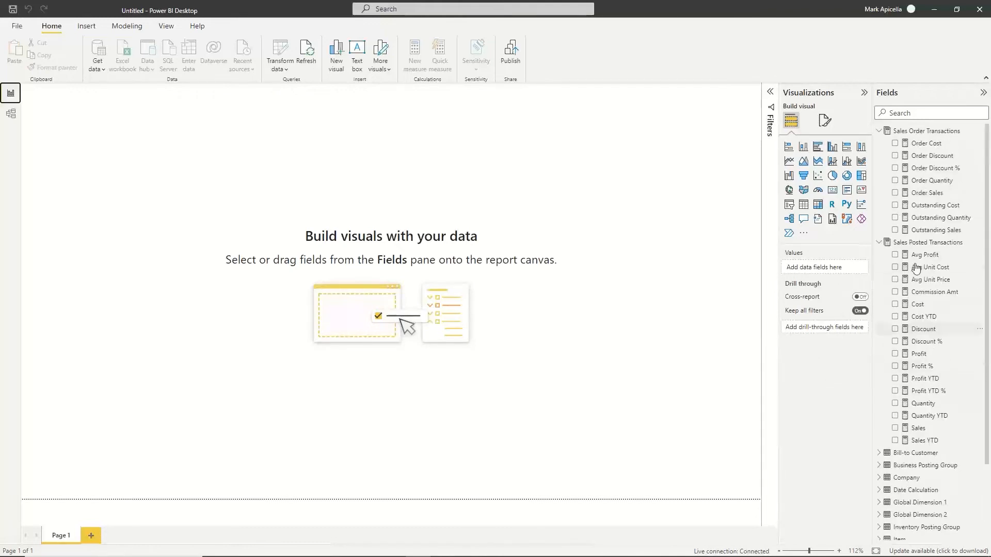
{"action": "scroll", "coordinate": [916, 274], "scroll_direction": "down", "scroll_amount": 1}
{"action": "left_click", "coordinate": [900, 368]}
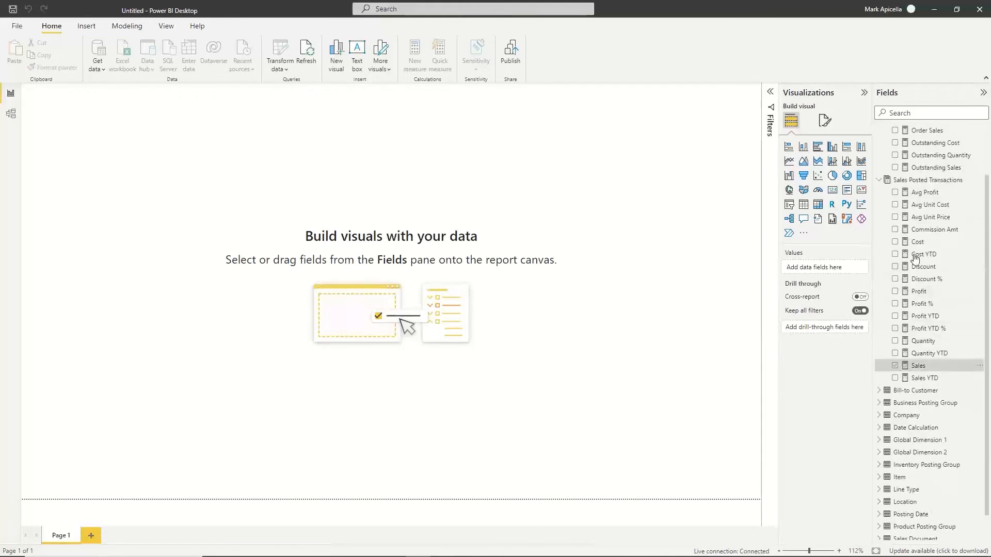
{"action": "scroll", "coordinate": [914, 260], "scroll_direction": "down", "scroll_amount": 1}
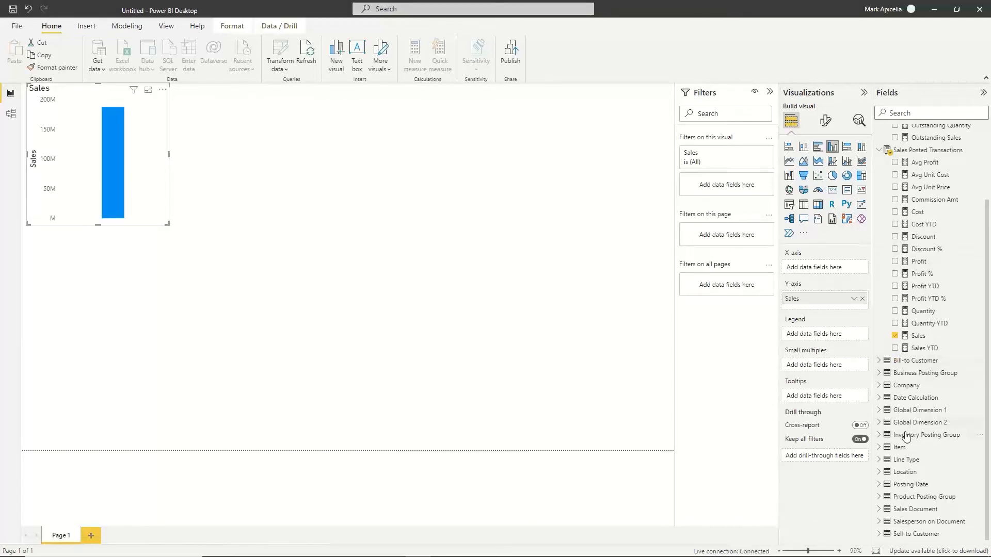
{"action": "left_click", "coordinate": [878, 485]}
{"action": "scroll", "coordinate": [887, 465], "scroll_direction": "down", "scroll_amount": 3}
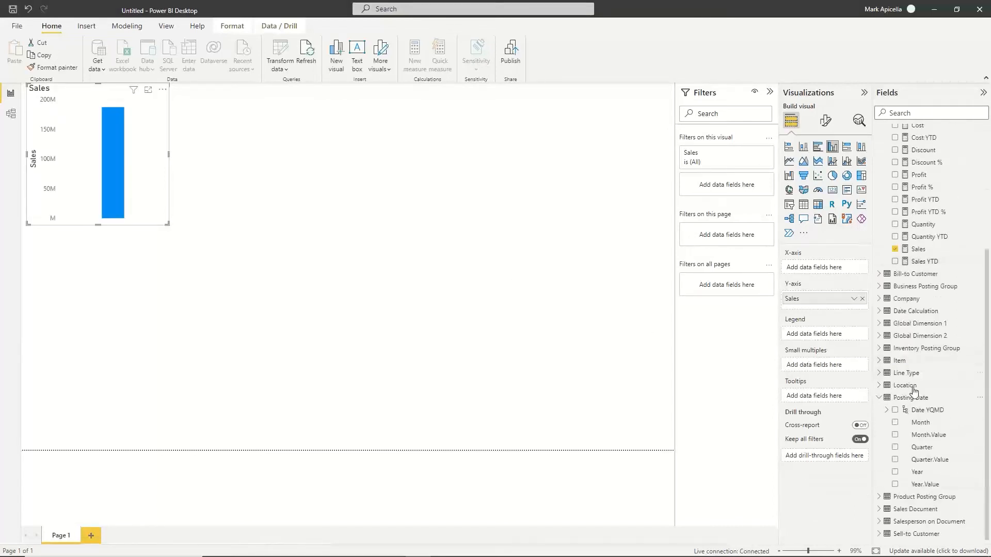
{"action": "left_click", "coordinate": [895, 410]}
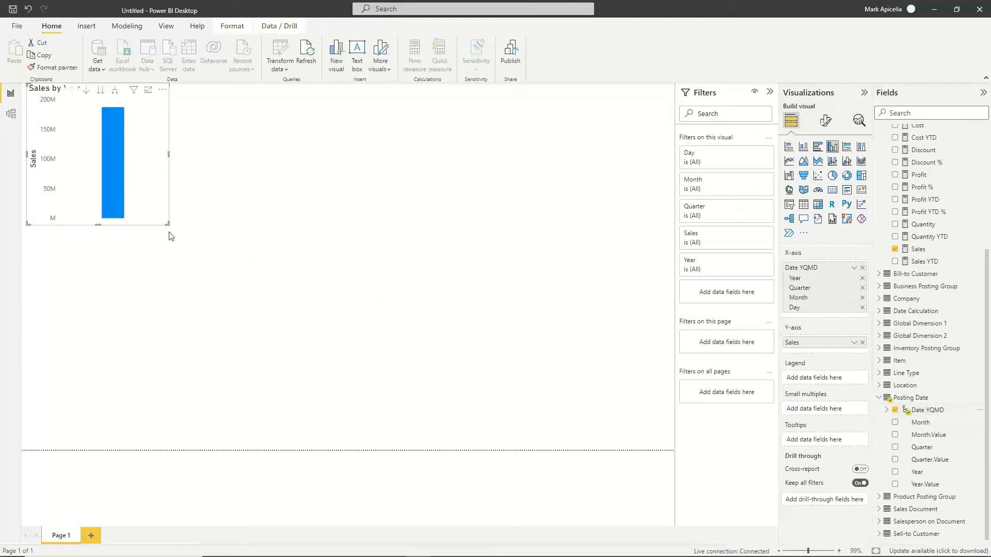
Step: Move the Sales by Year chart to the lower-left corner of the report page and enlarge it
{"action": "left_click_drag", "start_coordinate": [161, 221], "coordinate": [151, 354]}
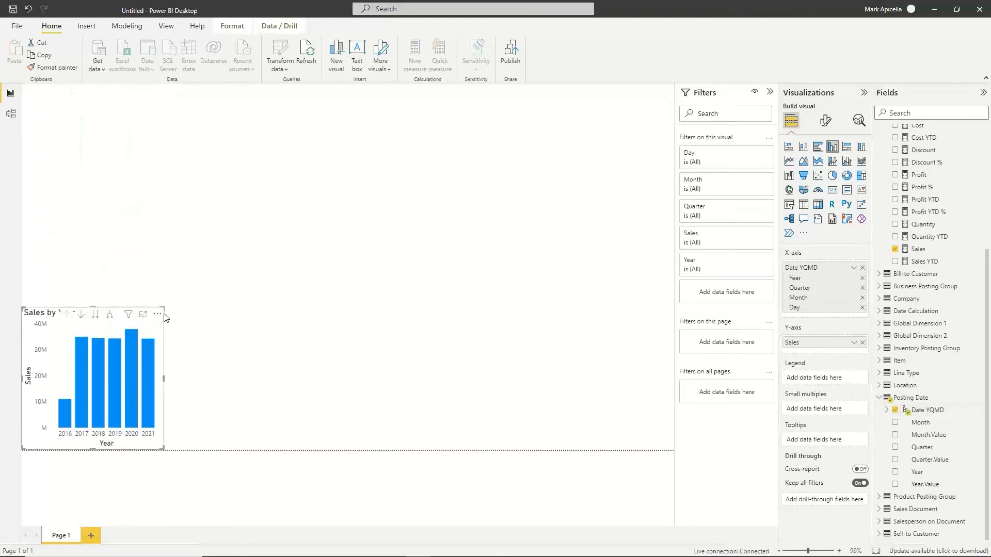
{"action": "left_click_drag", "start_coordinate": [165, 310], "coordinate": [215, 280]}
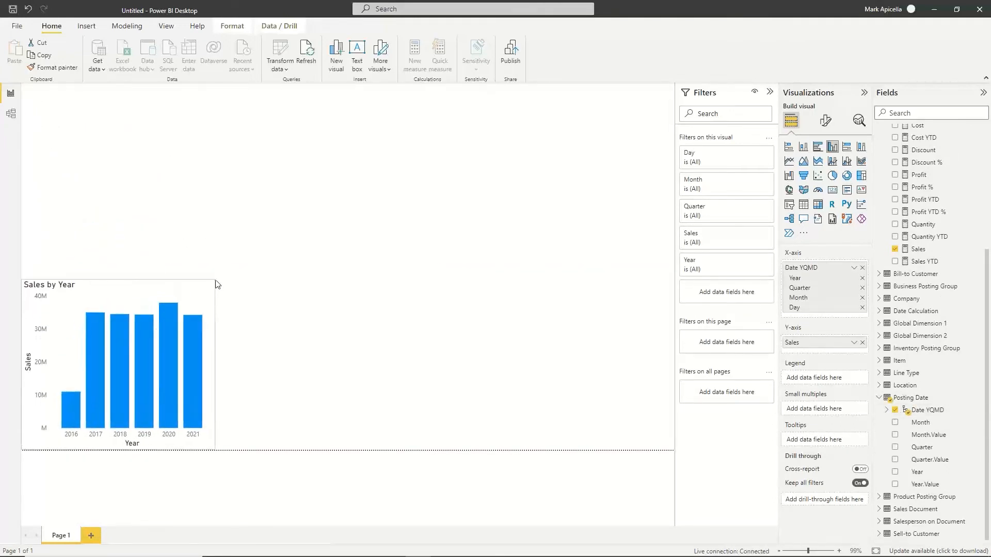
{"action": "left_click", "coordinate": [268, 194]}
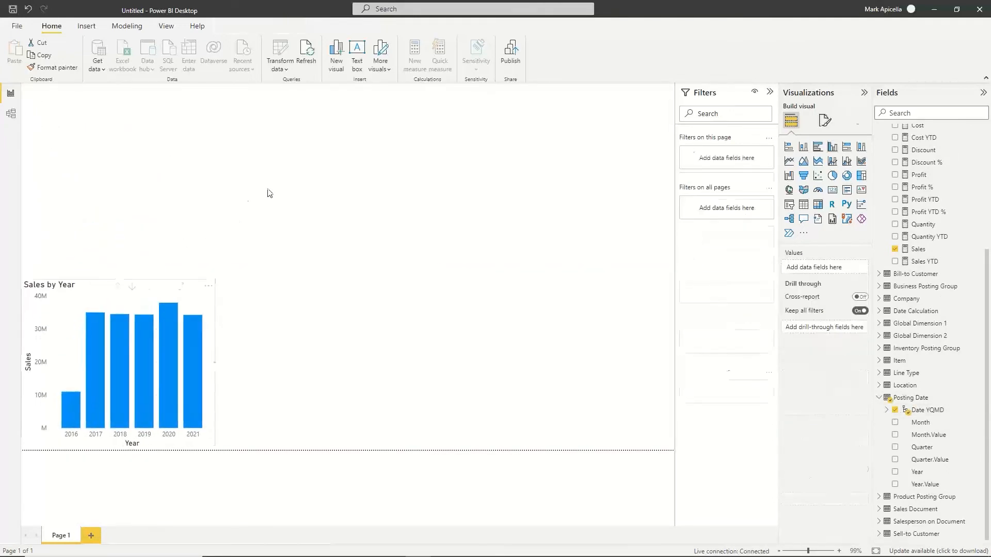
Step: Create a donut chart of Sales by Salesperson on Document and place it directly beside the Sales by Year chart
{"action": "left_click", "coordinate": [894, 249]}
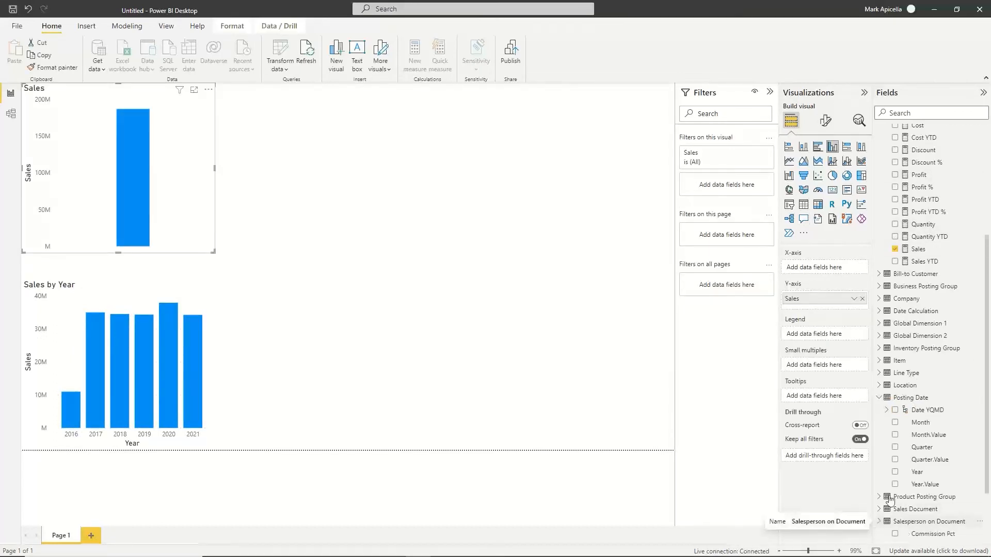
{"action": "left_click", "coordinate": [878, 523]}
{"action": "left_click", "coordinate": [895, 485]}
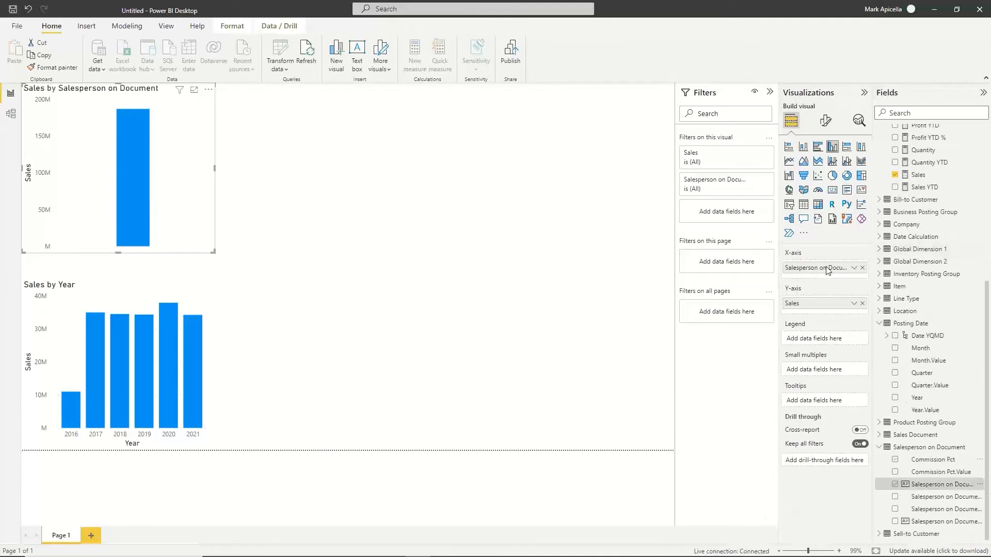
{"action": "left_click", "coordinate": [847, 182]}
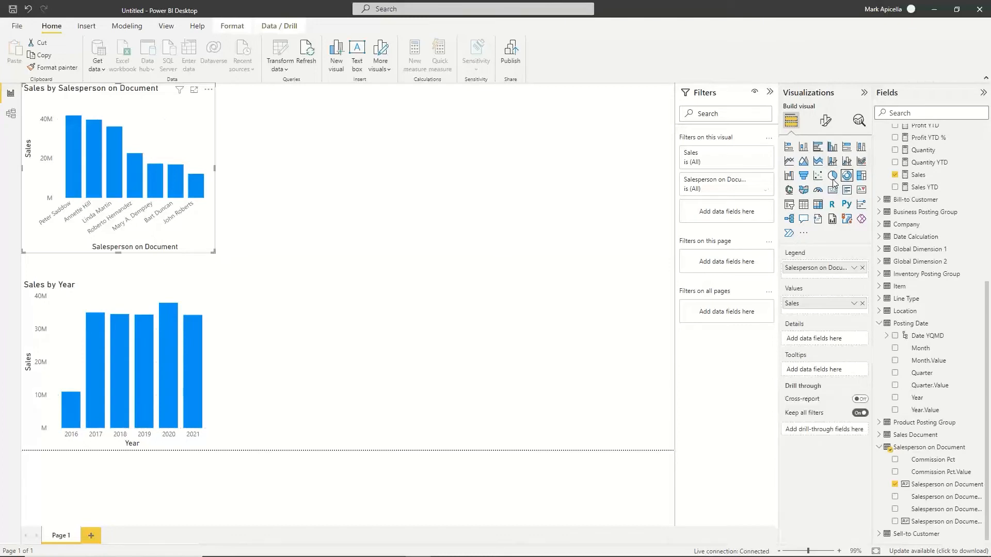
{"action": "left_click_drag", "start_coordinate": [150, 253], "coordinate": [354, 454]}
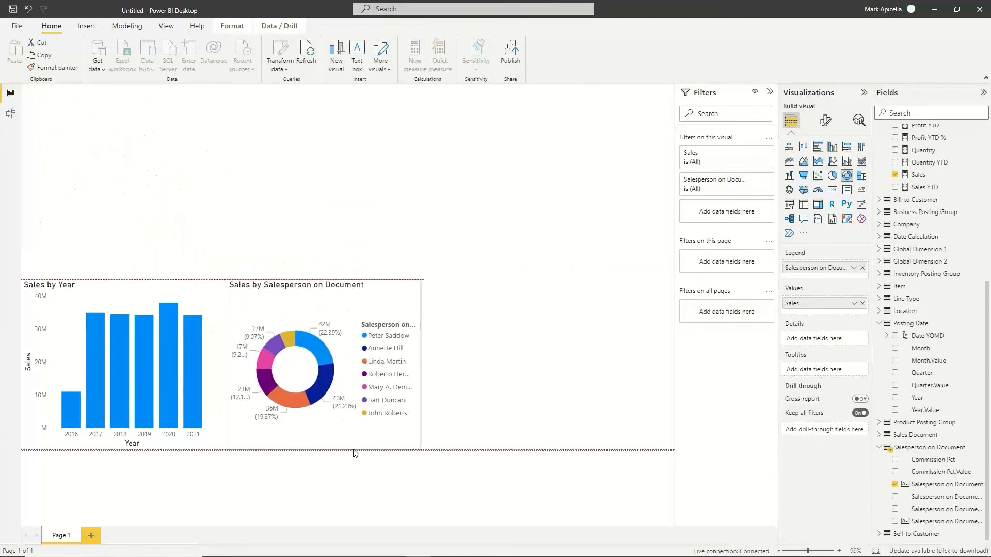
{"action": "left_click", "coordinate": [237, 132]}
Step: Create a pie chart of Sales by the item category, product group and item hierarchy, placed beside the donut chart
{"action": "left_click", "coordinate": [894, 176]}
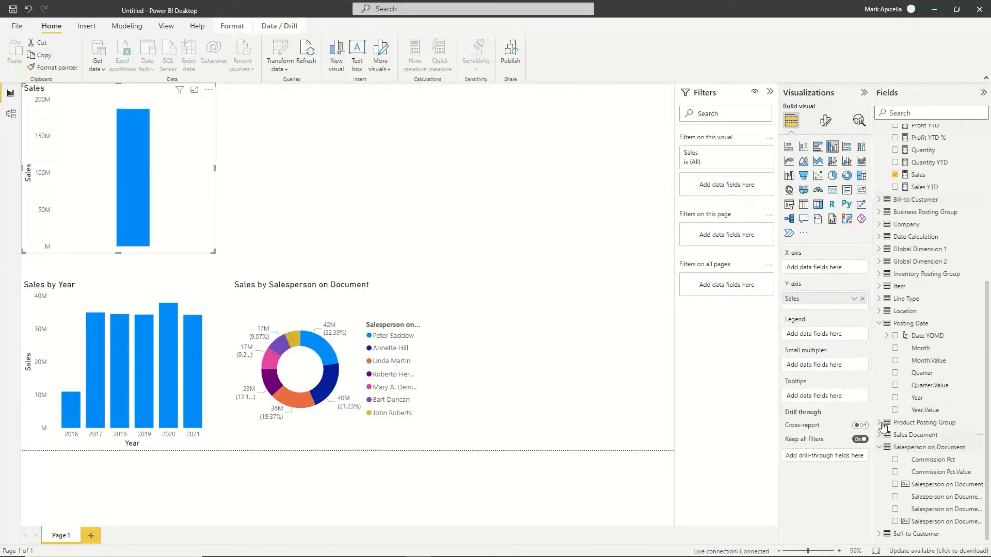
{"action": "left_click", "coordinate": [878, 286]}
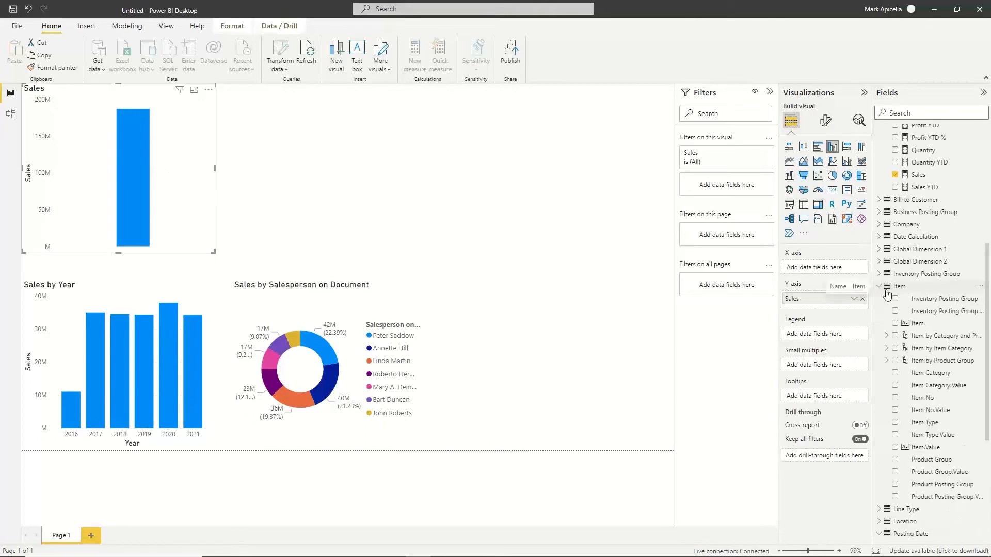
{"action": "left_click", "coordinate": [894, 335]}
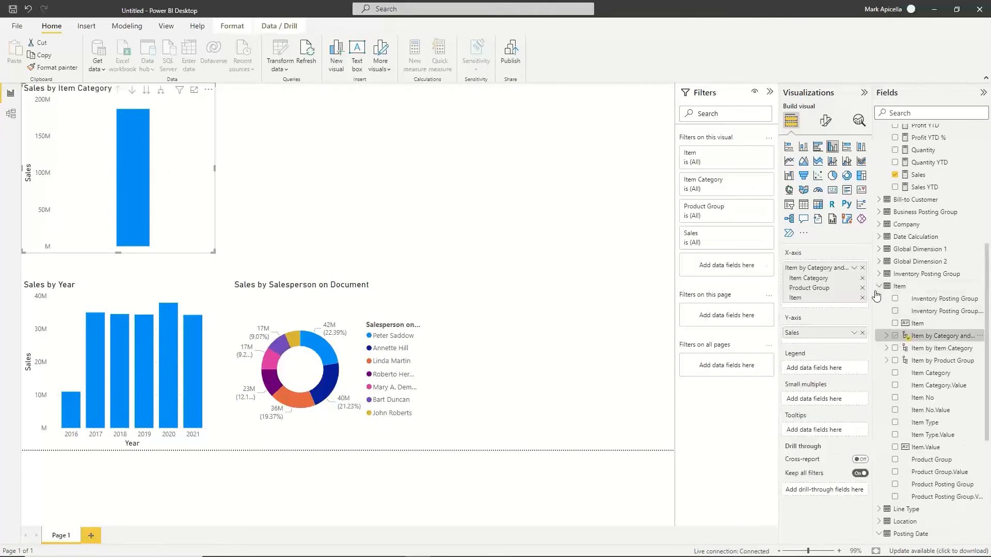
{"action": "left_click", "coordinate": [832, 176]}
{"action": "left_click_drag", "start_coordinate": [320, 291], "coordinate": [643, 457]}
{"action": "left_click", "coordinate": [510, 192]}
Step: Create a map of Profit % by Bill-to Customer City and widen it across the space above the three charts
{"action": "scroll", "coordinate": [918, 250], "scroll_direction": "up", "scroll_amount": 5}
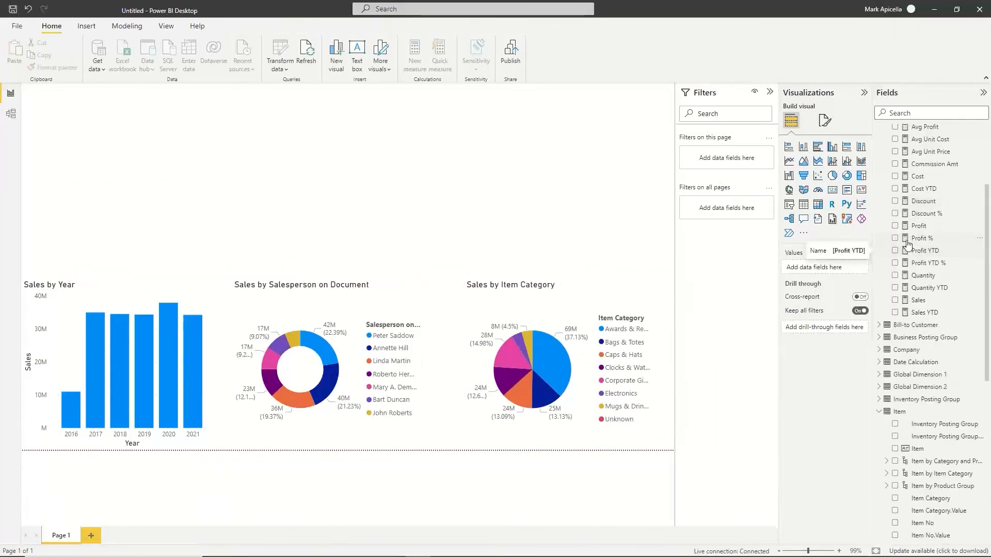
{"action": "left_click", "coordinate": [896, 239]}
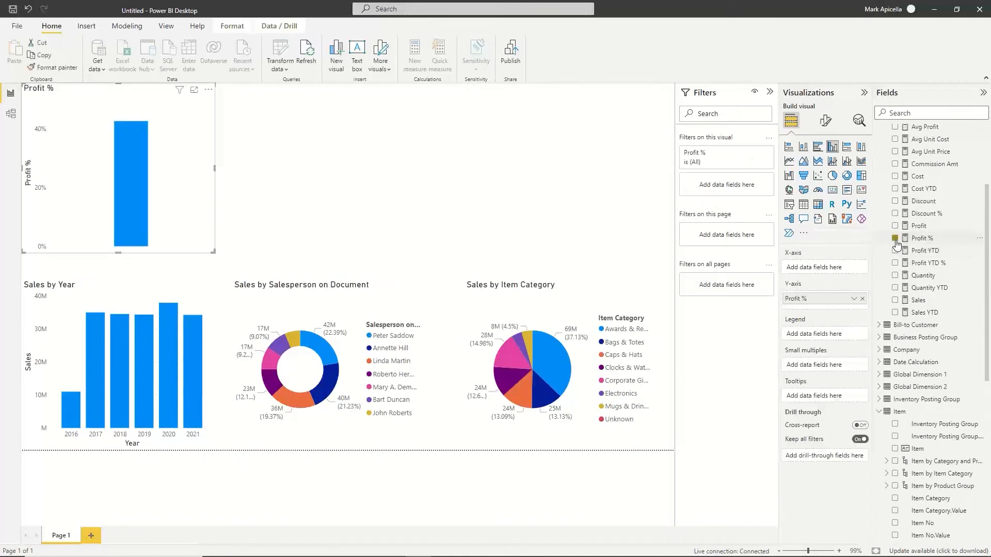
{"action": "left_click", "coordinate": [879, 326]}
{"action": "left_click", "coordinate": [895, 412]}
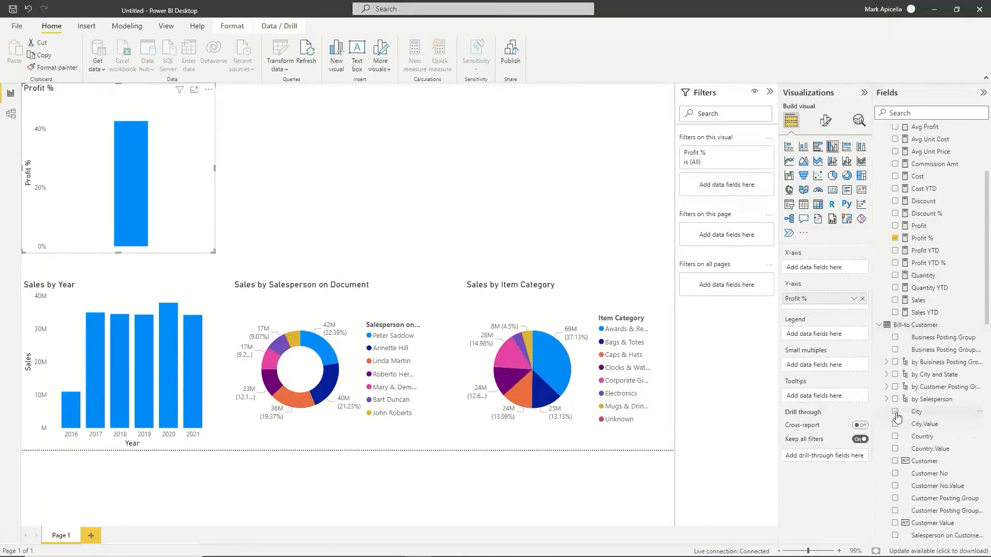
{"action": "left_click", "coordinate": [789, 189]}
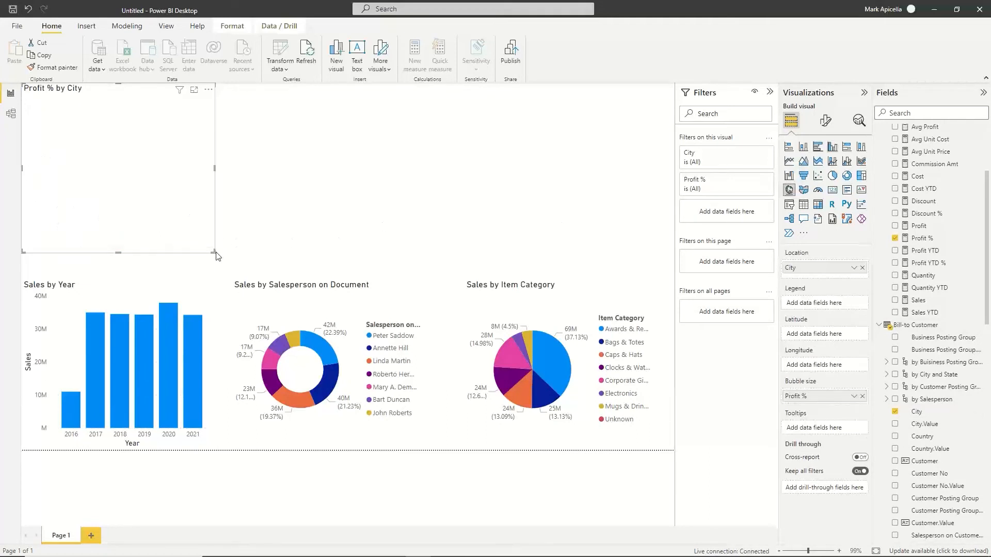
{"action": "left_click_drag", "start_coordinate": [213, 252], "coordinate": [565, 269]}
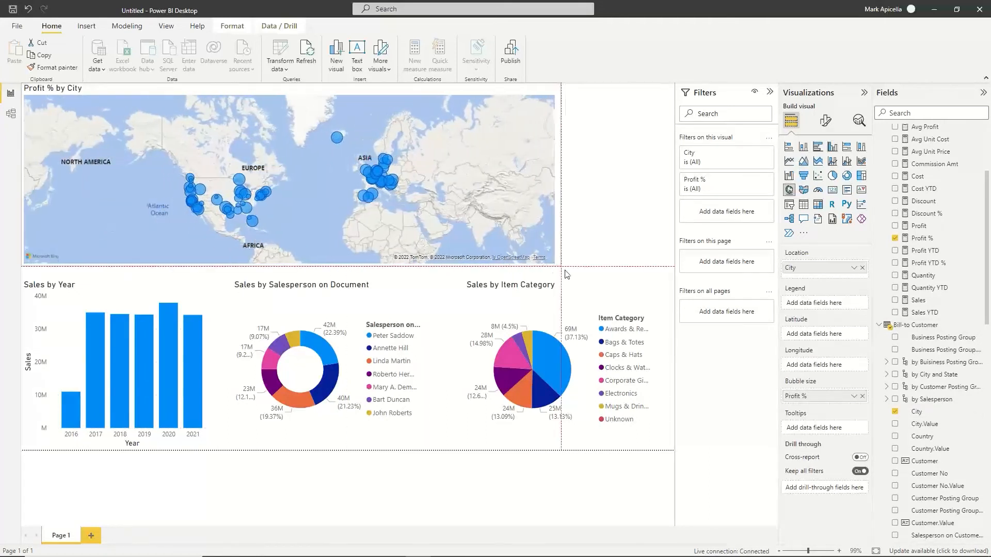
{"action": "scroll", "coordinate": [331, 195], "scroll_direction": "up", "scroll_amount": 1}
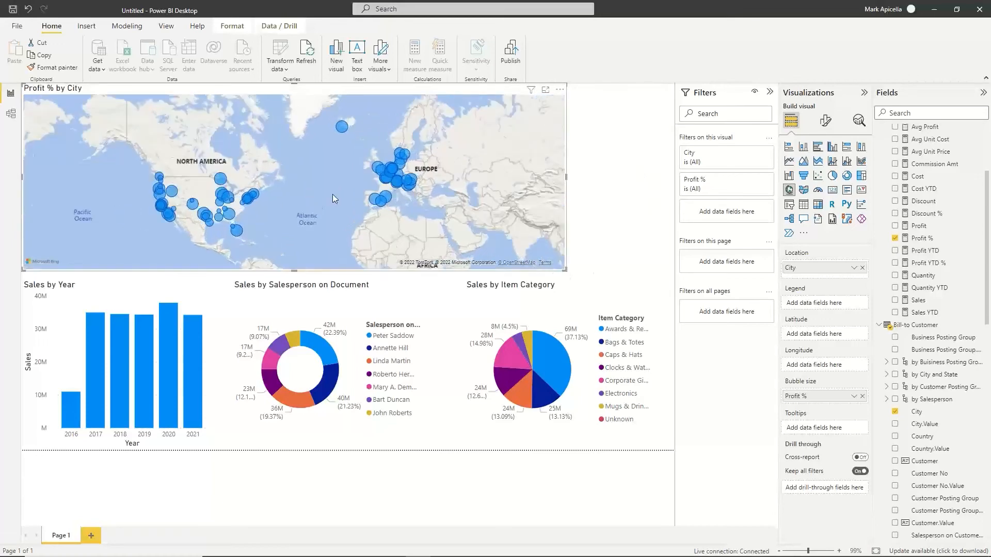
{"action": "scroll", "coordinate": [344, 194], "scroll_direction": "down", "scroll_amount": 1}
{"action": "left_click_drag", "start_coordinate": [335, 167], "coordinate": [309, 165]}
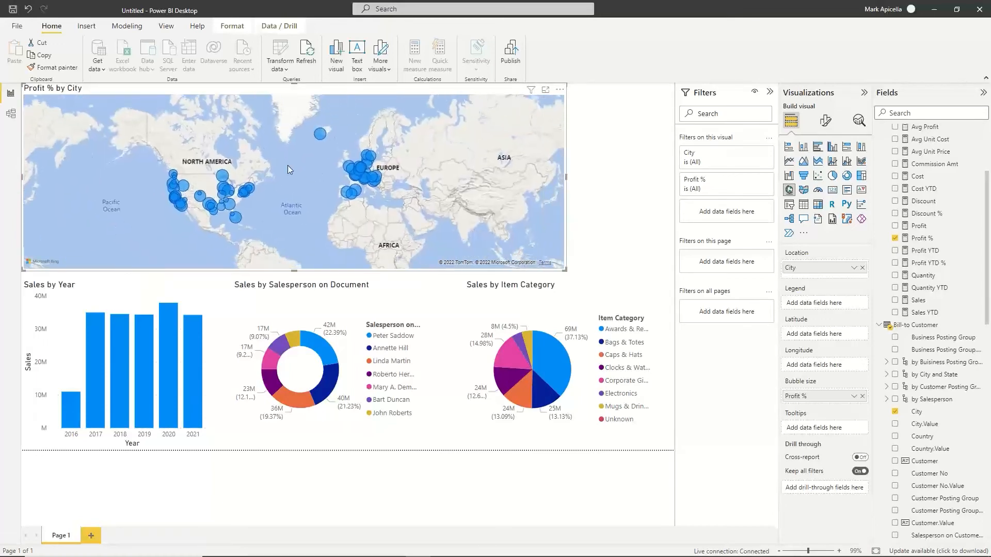
Step: Create a card showing Profit % and fit it beside the upper part of the map
{"action": "left_click", "coordinate": [641, 152]}
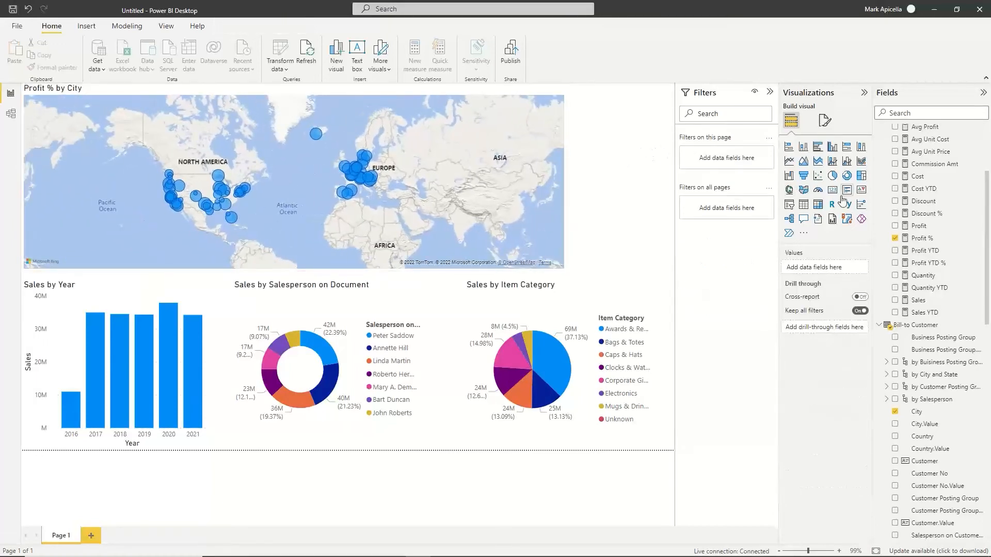
{"action": "left_click", "coordinate": [832, 190]}
{"action": "left_click", "coordinate": [903, 239]}
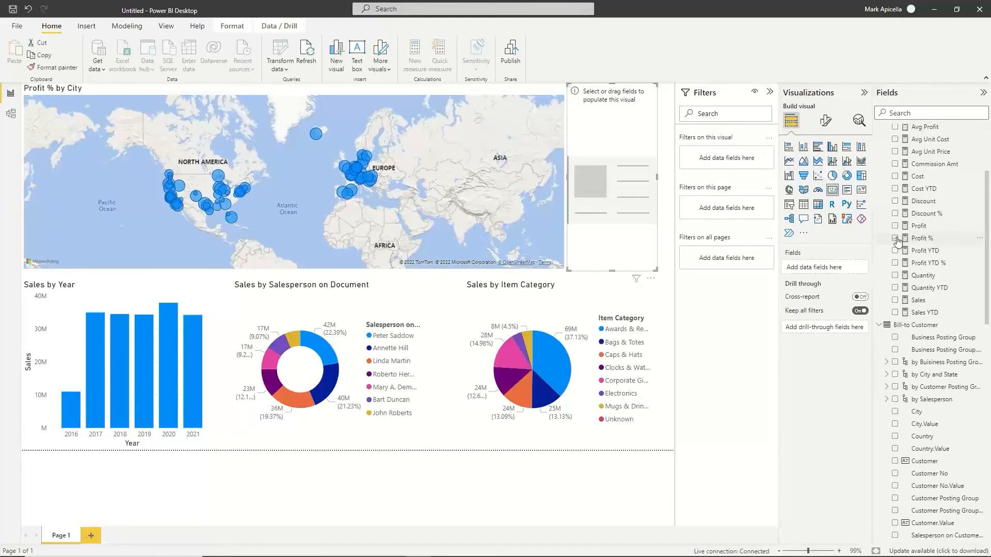
{"action": "left_click_drag", "start_coordinate": [610, 270], "coordinate": [672, 114]}
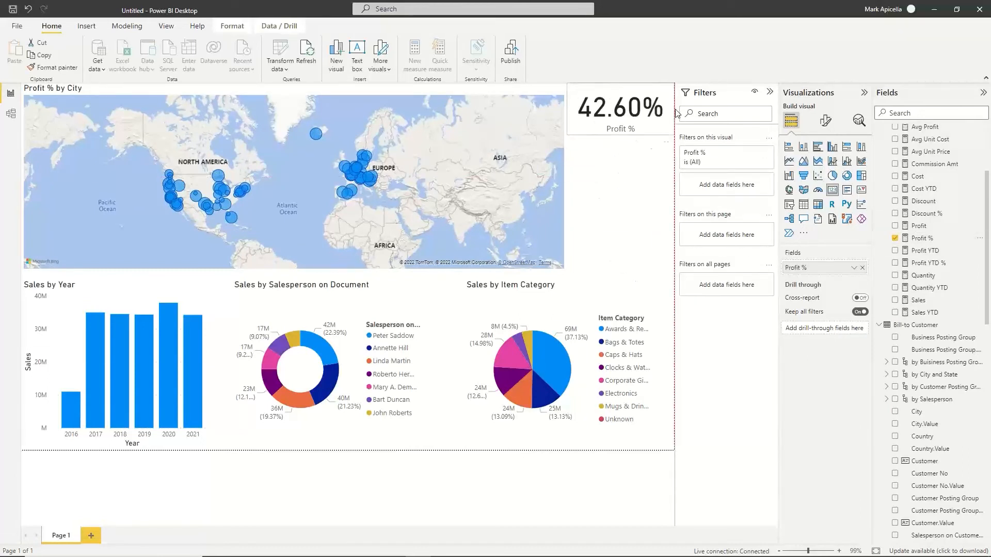
Step: Create a card showing Profit and shrink it to fit directly below the Profit % card
{"action": "left_click", "coordinate": [635, 170]}
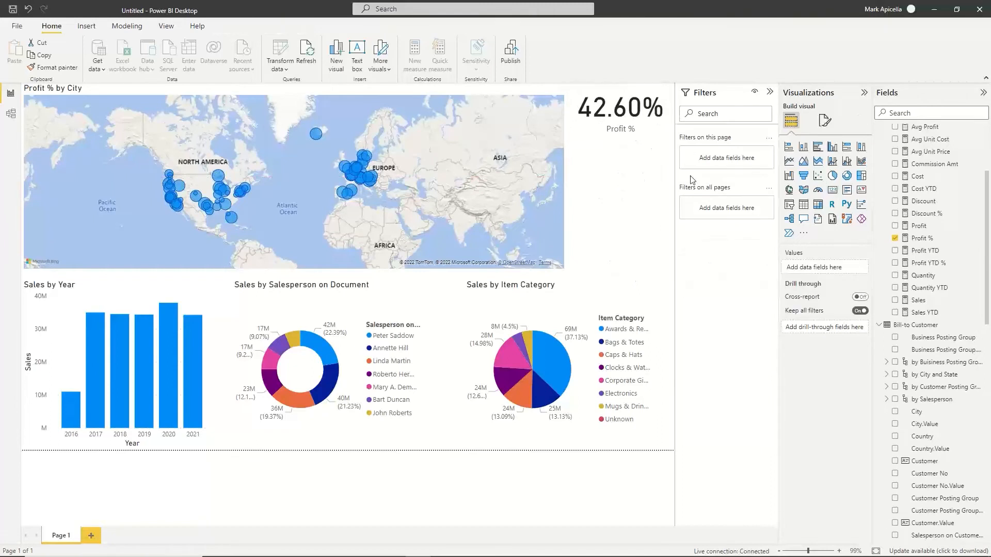
{"action": "left_click", "coordinate": [896, 226]}
{"action": "left_click", "coordinate": [832, 190]}
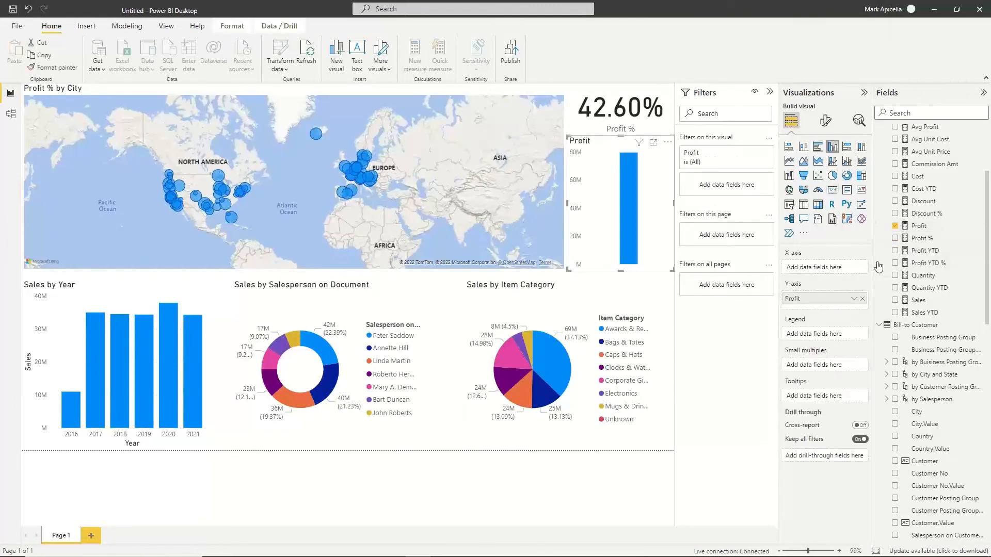
{"action": "left_click_drag", "start_coordinate": [628, 227], "coordinate": [628, 186]}
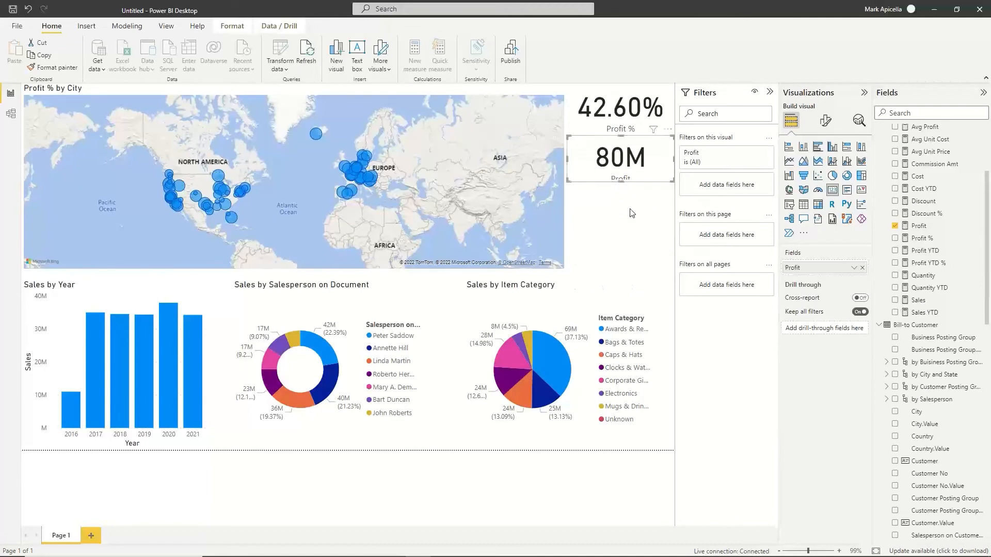
Step: Create a card showing Sales below the Profit card and adjust the card heights so both labels fit
{"action": "left_click", "coordinate": [634, 213]}
{"action": "left_click", "coordinate": [894, 301]}
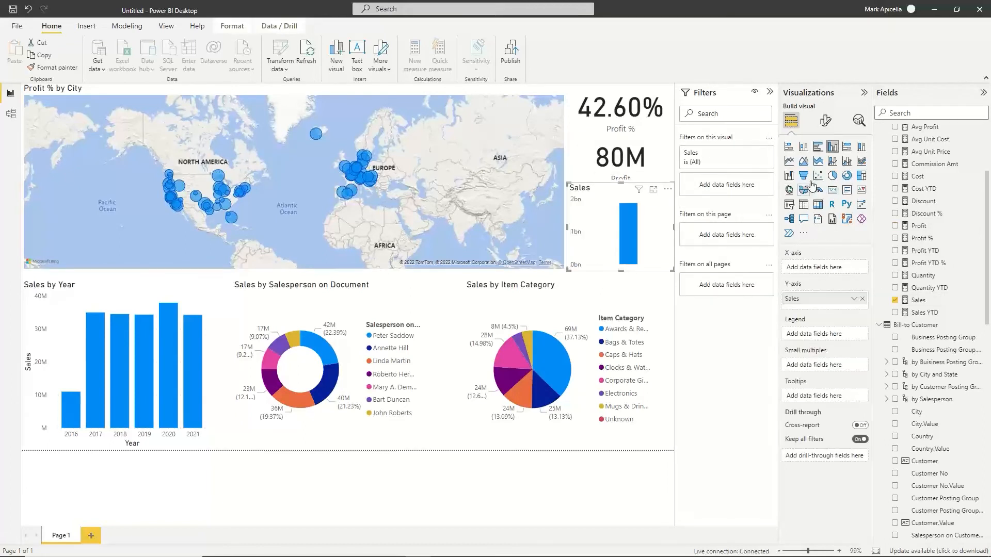
{"action": "left_click", "coordinate": [832, 190]}
{"action": "left_click_drag", "start_coordinate": [620, 184], "coordinate": [621, 195]}
{"action": "left_click", "coordinate": [626, 173]}
{"action": "left_click", "coordinate": [597, 98]}
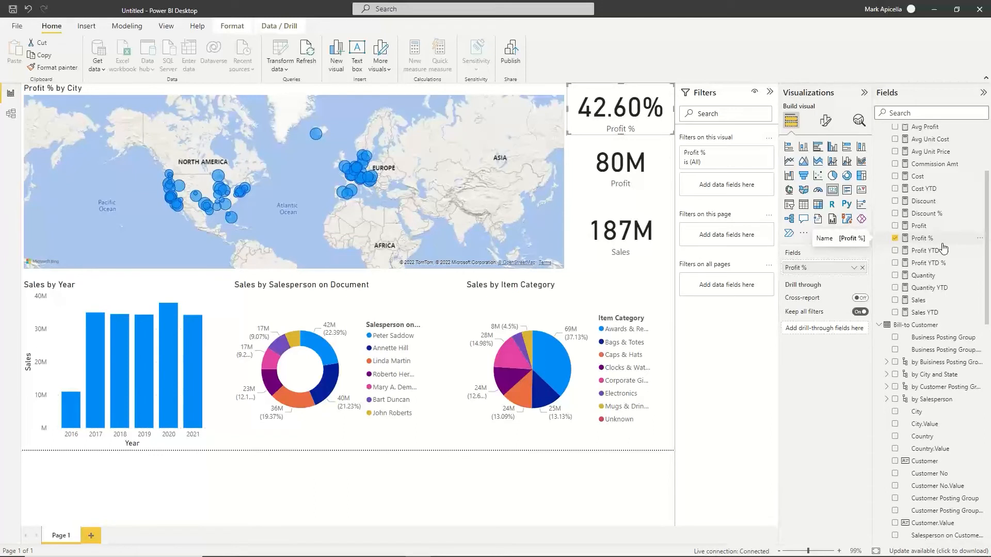
{"action": "left_click", "coordinate": [603, 459]}
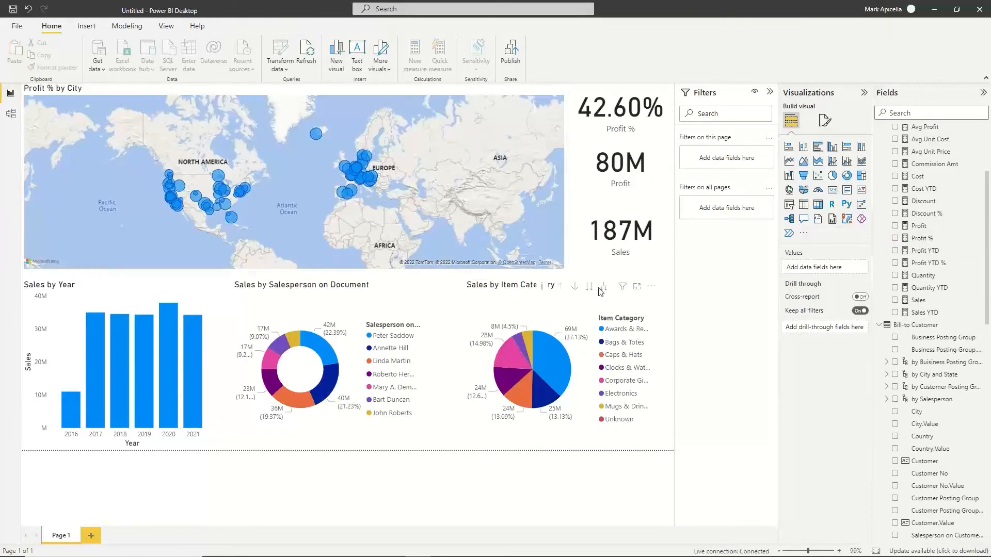
Step: Cross-filter the report by several item category slices, the year 2020 and the largest salesperson segment, ending on the largest item category
{"action": "left_click", "coordinate": [552, 361]}
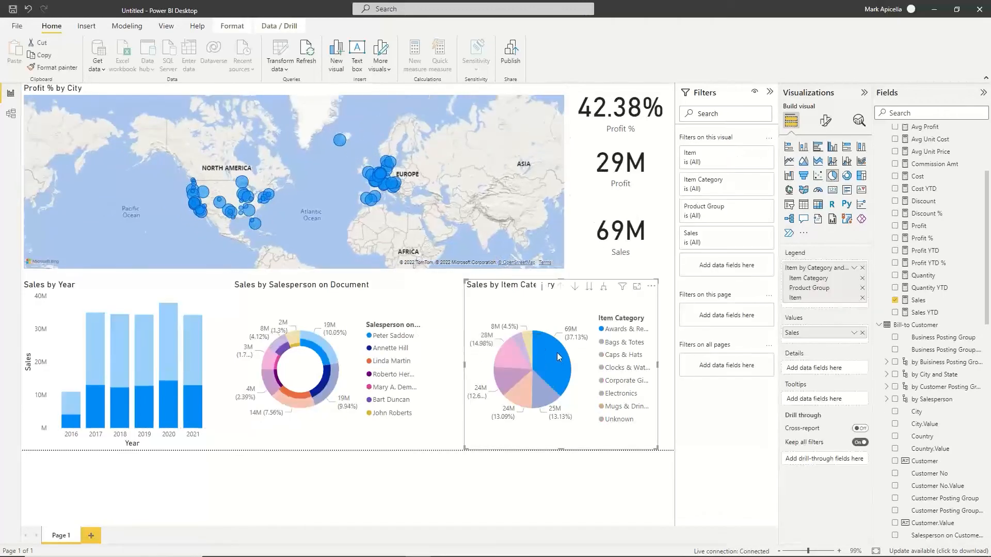
{"action": "left_click", "coordinate": [525, 334]}
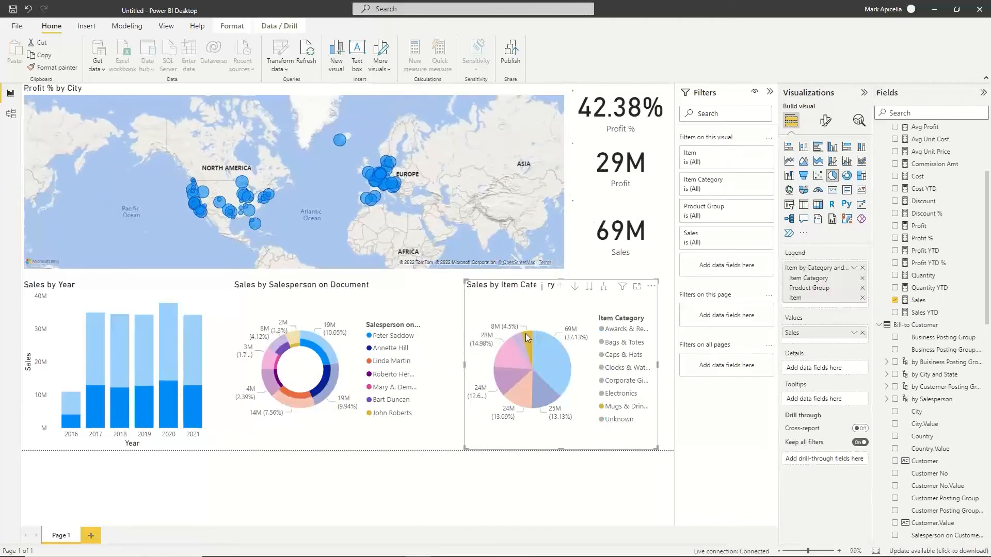
{"action": "left_click", "coordinate": [503, 355]}
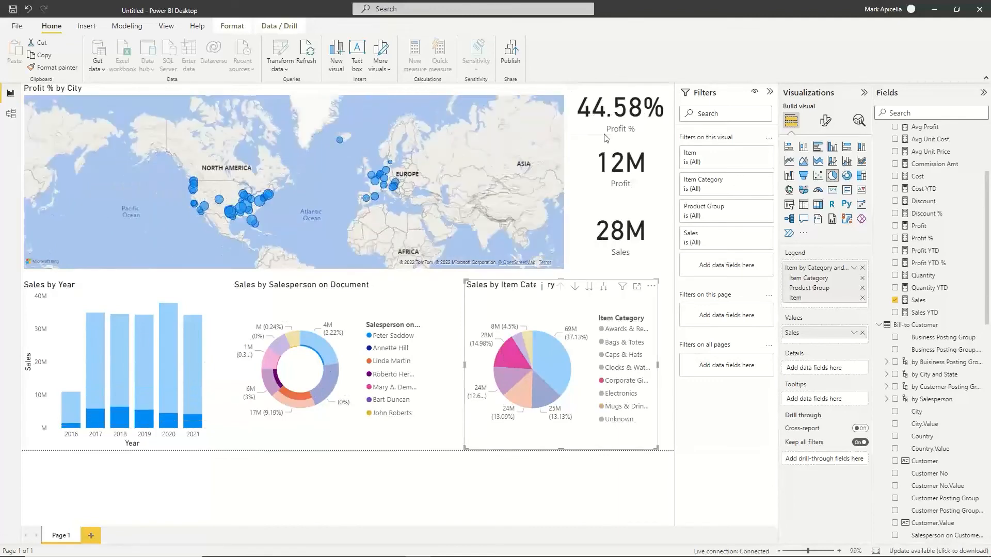
{"action": "left_click", "coordinate": [176, 333]}
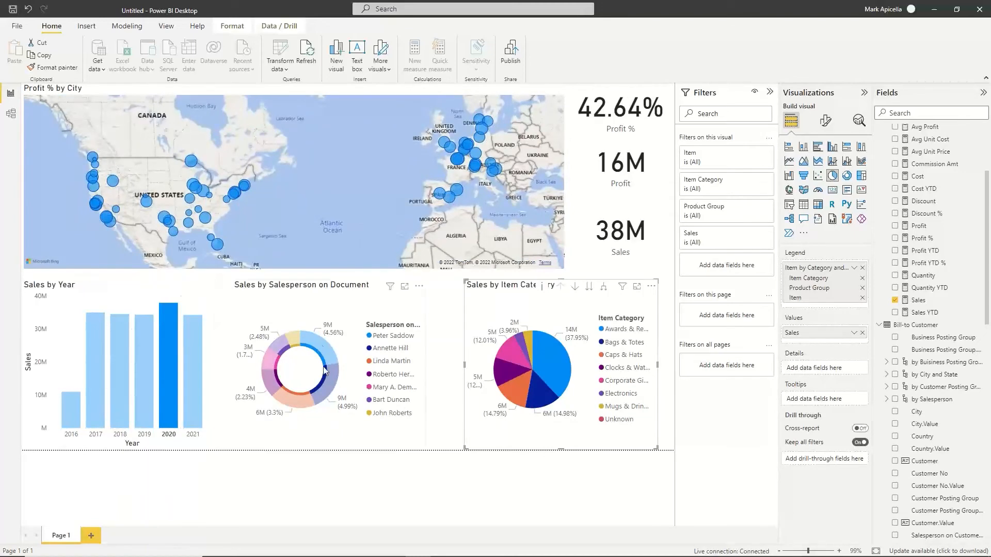
{"action": "left_click", "coordinate": [318, 344]}
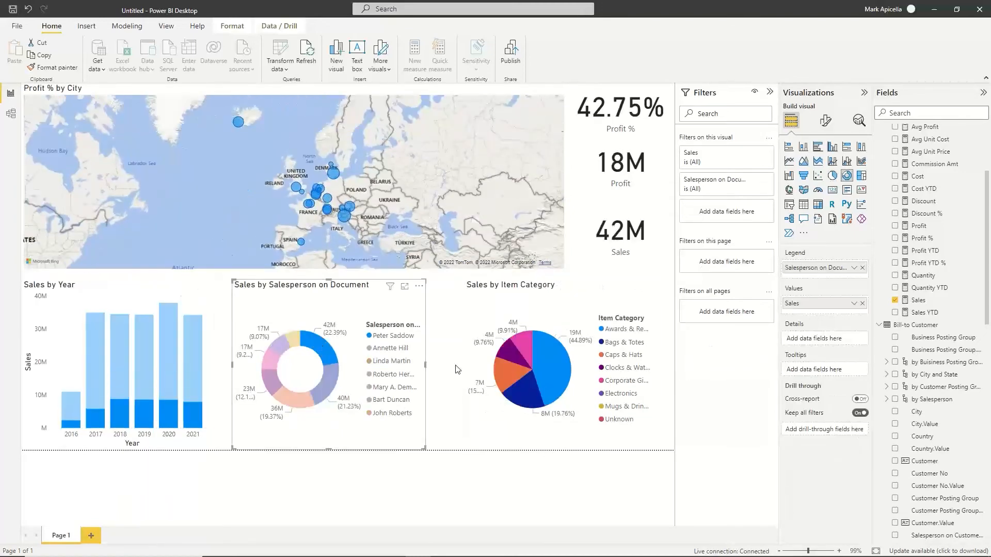
{"action": "left_click", "coordinate": [546, 361]}
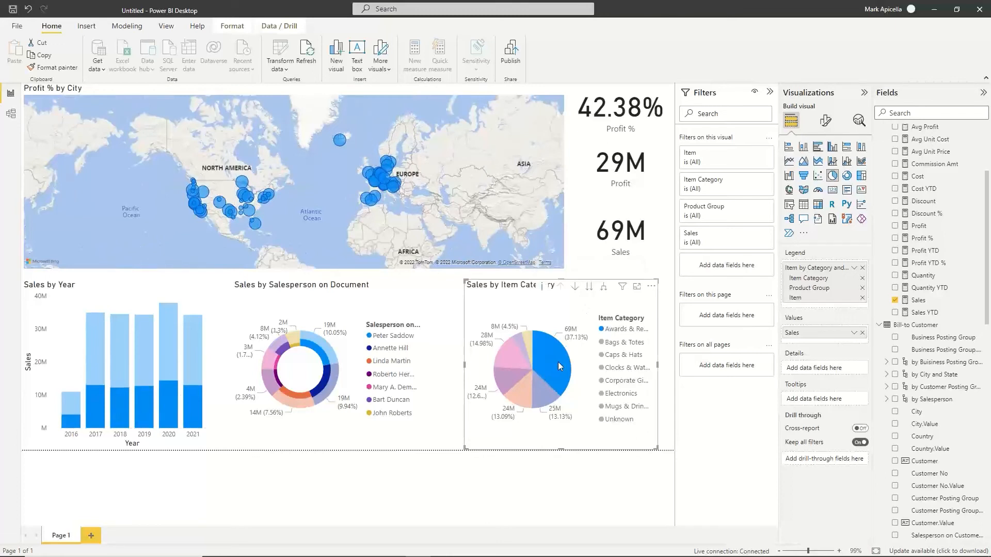
Step: Drill the item category pie chart down to Product Group, then cross-filter the report by its largest slice and by a North American city bubble
{"action": "left_click", "coordinate": [589, 286]}
{"action": "left_click", "coordinate": [550, 382]}
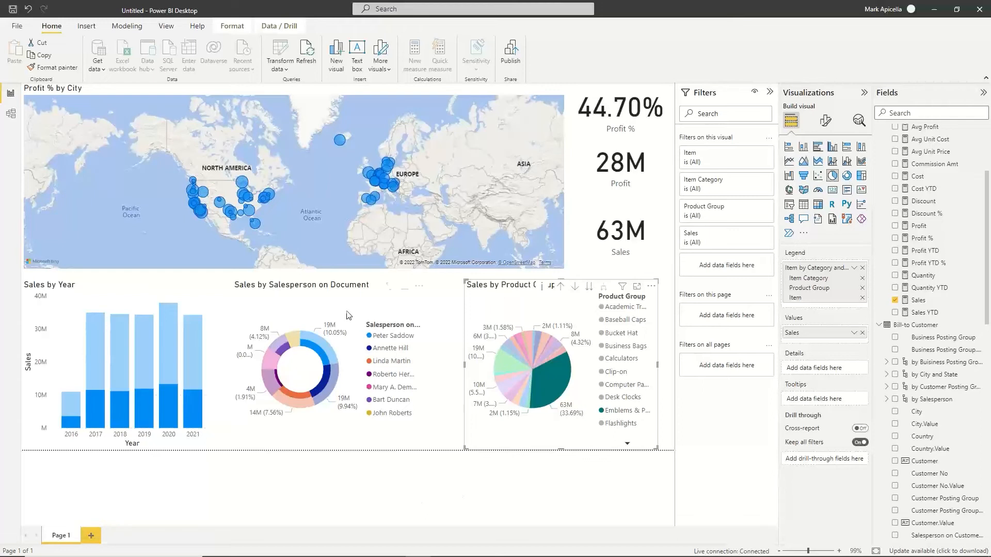
{"action": "left_click", "coordinate": [242, 184]}
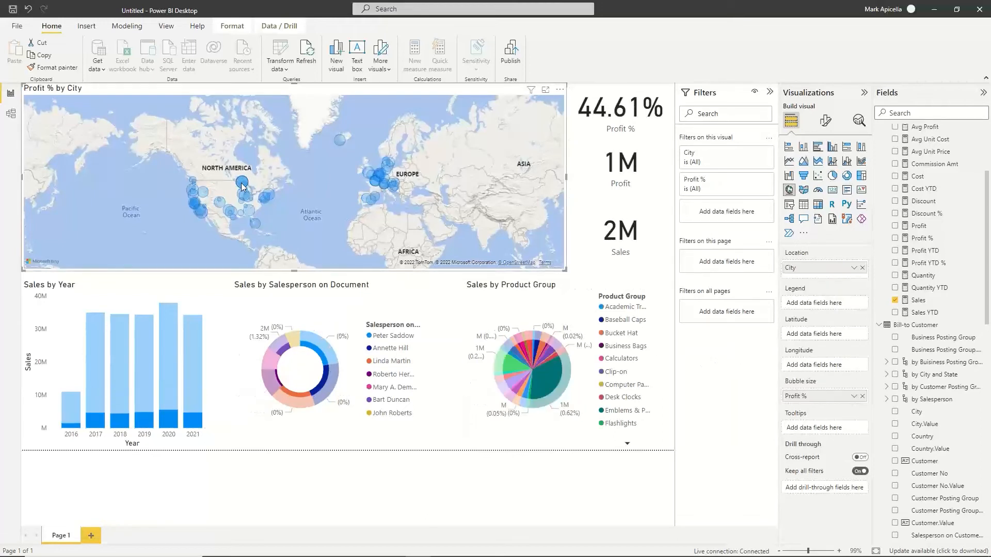
{"action": "left_click", "coordinate": [328, 490]}
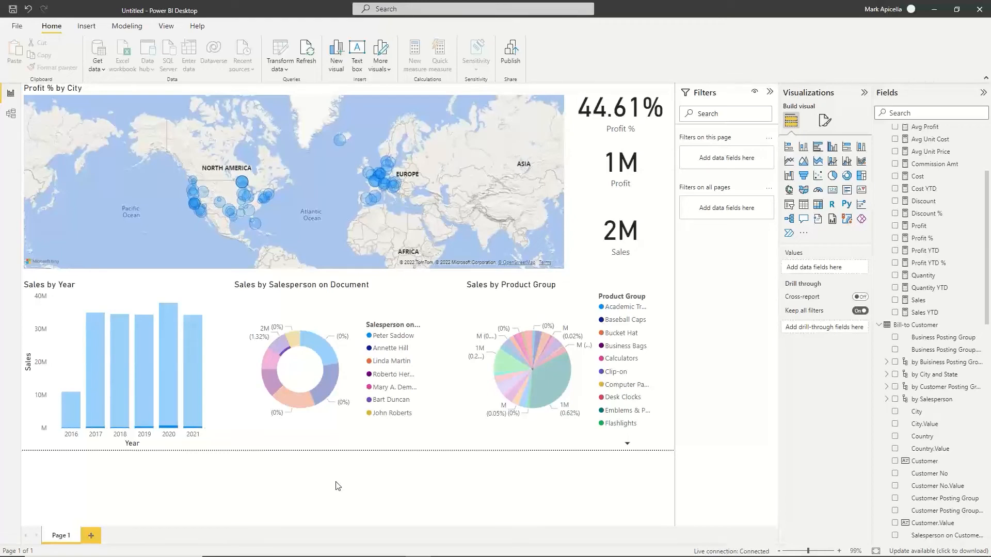
Step: Switch to Jet Hub, run the P&L by Company - vs budget and prior report with its preset options, and dismiss the meeting reminder
{"action": "key", "text": "alt+Tab"}
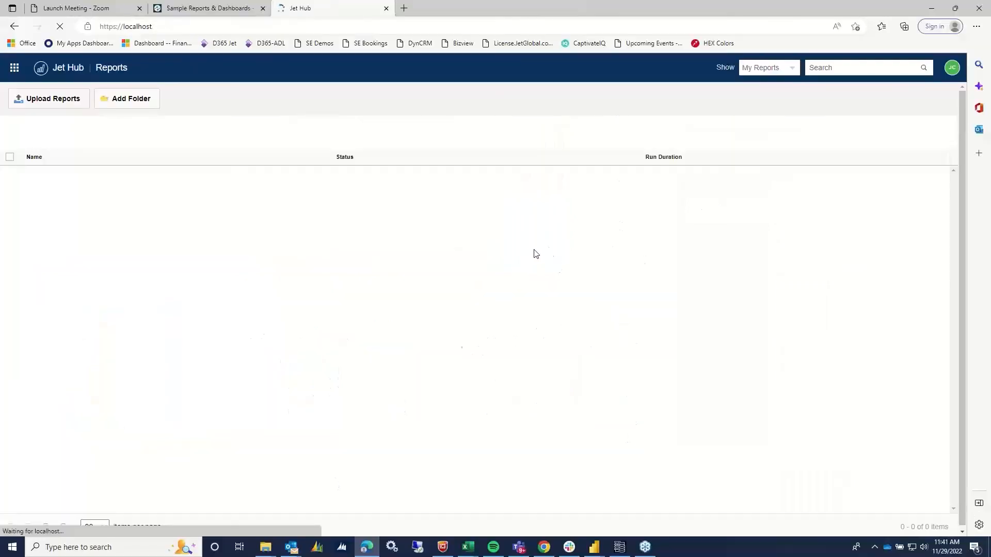
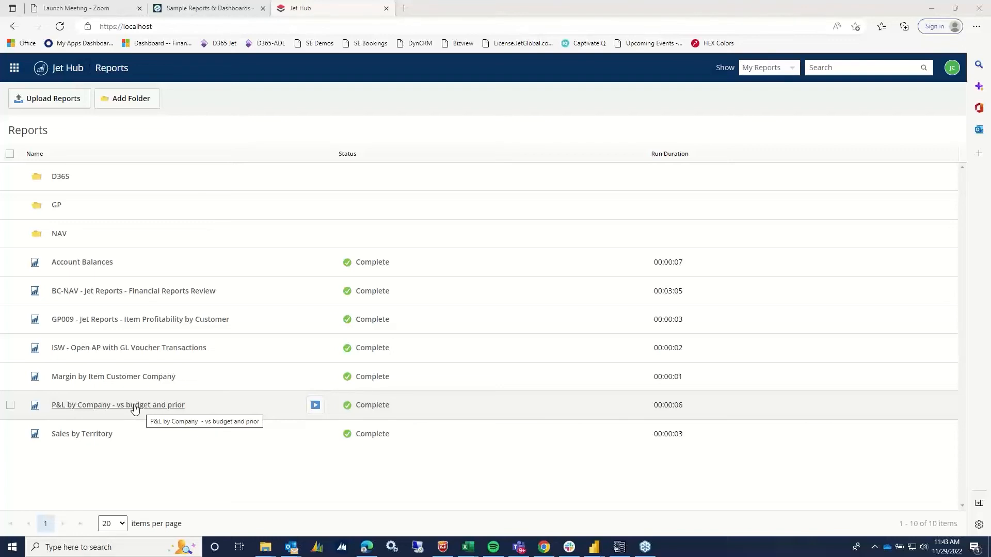
{"action": "left_click", "coordinate": [315, 406]}
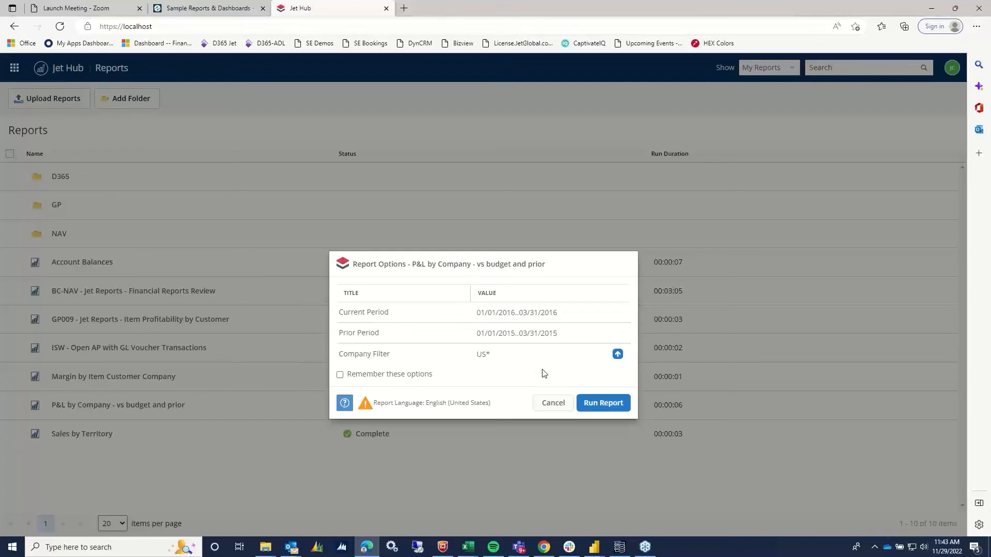
{"action": "left_click", "coordinate": [603, 404]}
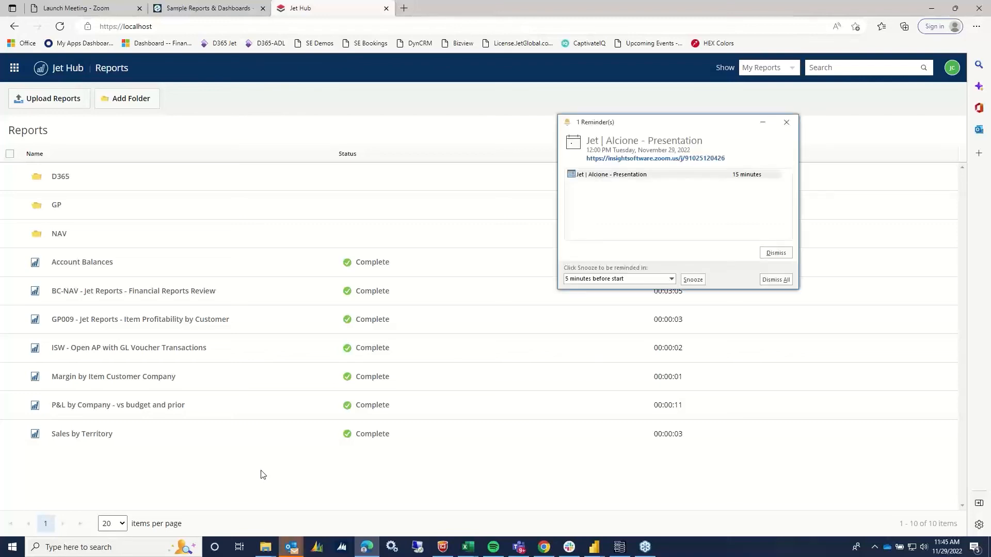
{"action": "left_click", "coordinate": [775, 253]}
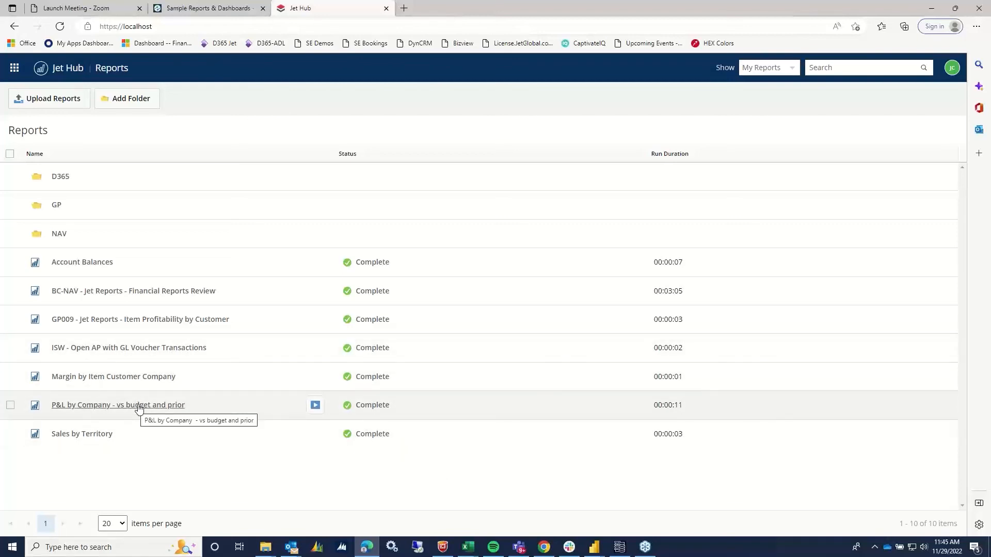
Step: Show the run history of the Accounts Payable Aging report in the D365 folder, widening the Task Name and Last Run columns
{"action": "left_click", "coordinate": [58, 177]}
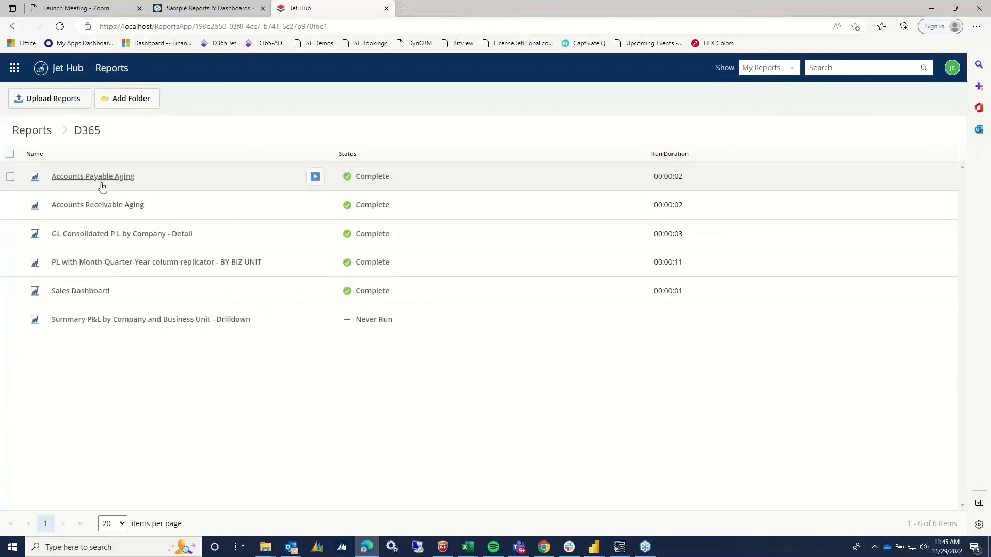
{"action": "left_click", "coordinate": [96, 177]}
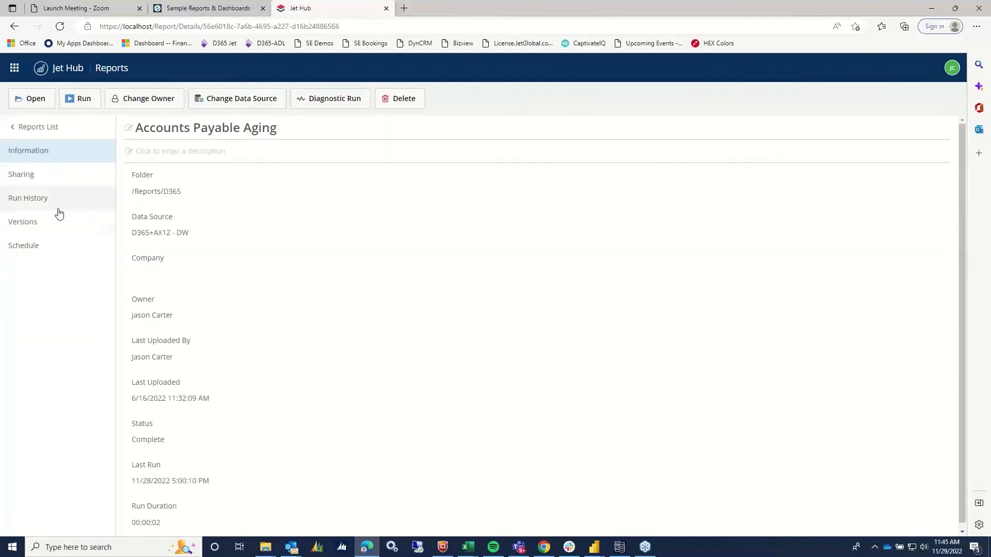
{"action": "left_click", "coordinate": [34, 201]}
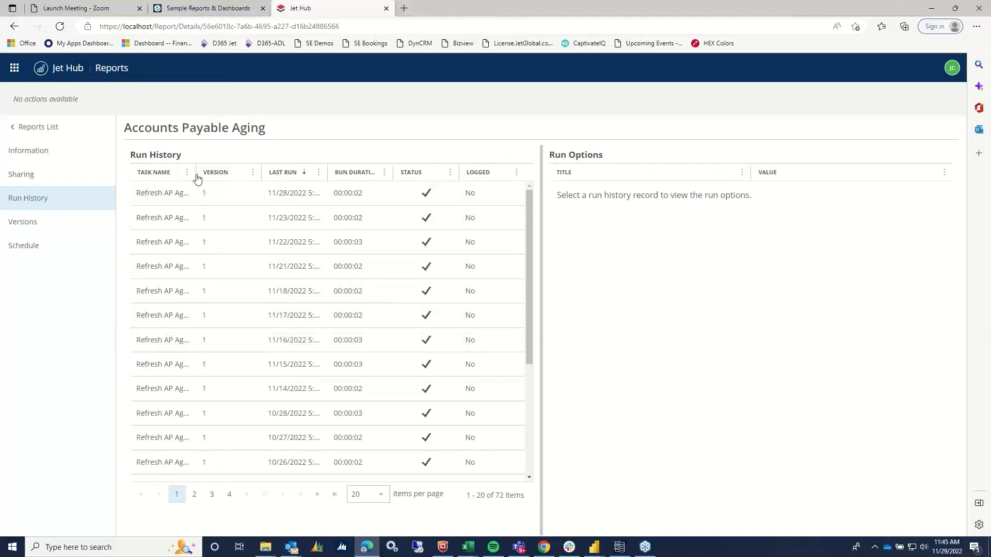
{"action": "left_click_drag", "start_coordinate": [196, 174], "coordinate": [204, 175]}
{"action": "left_click_drag", "start_coordinate": [337, 173], "coordinate": [388, 172]}
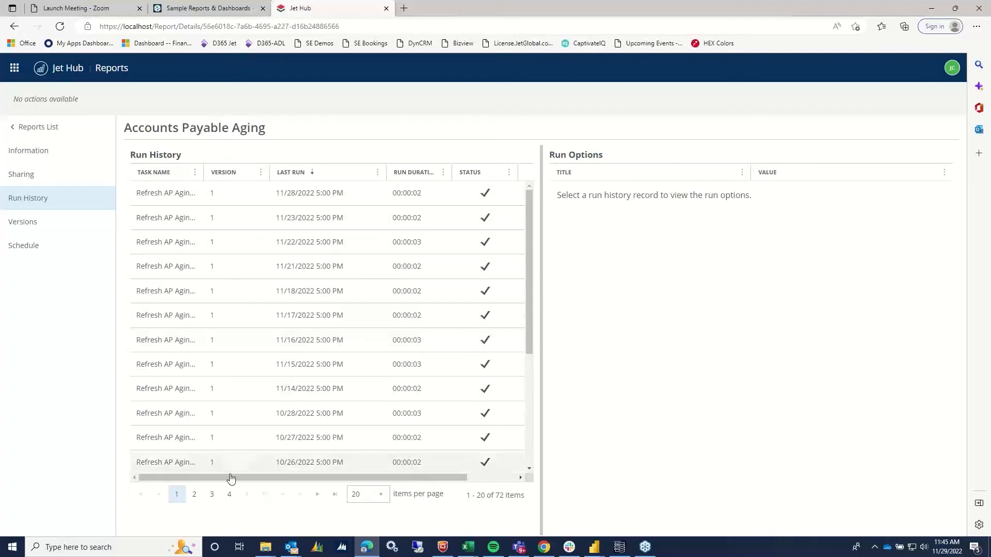
Step: Select the 8/31/2022 run on page 2 of the run history, view its opening options, and cancel without opening it
{"action": "left_click", "coordinate": [194, 496]}
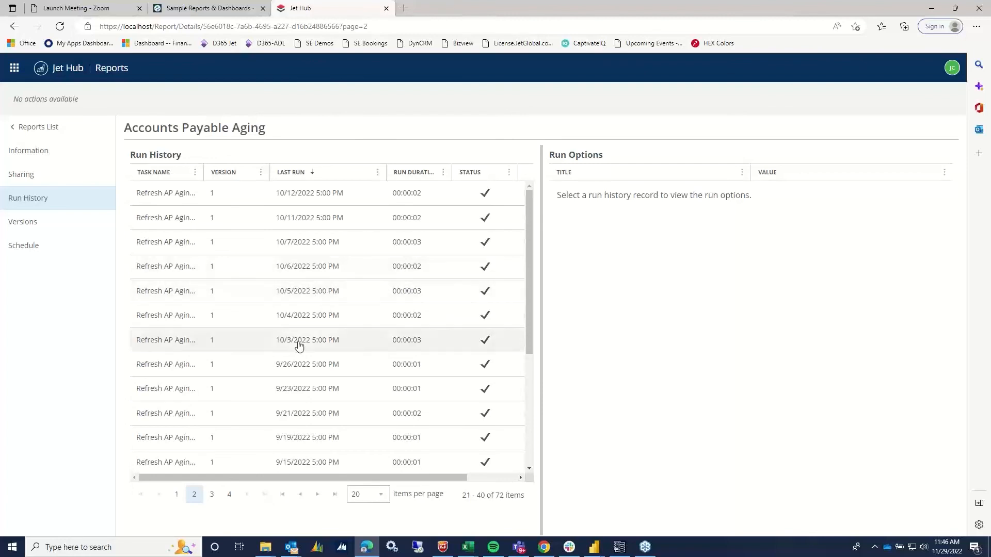
{"action": "scroll", "coordinate": [324, 346], "scroll_direction": "down", "scroll_amount": 3}
{"action": "scroll", "coordinate": [330, 372], "scroll_direction": "down", "scroll_amount": 1}
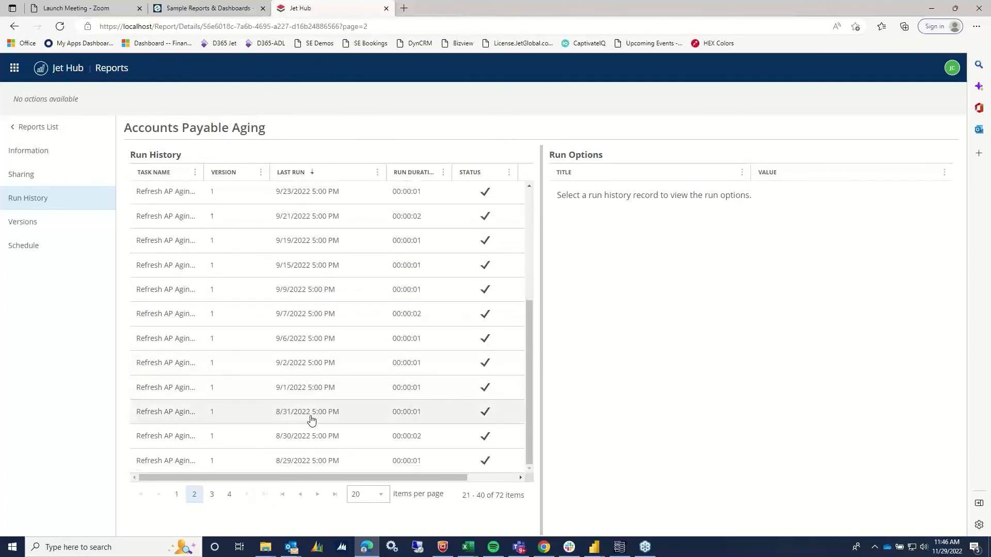
{"action": "left_click", "coordinate": [294, 413]}
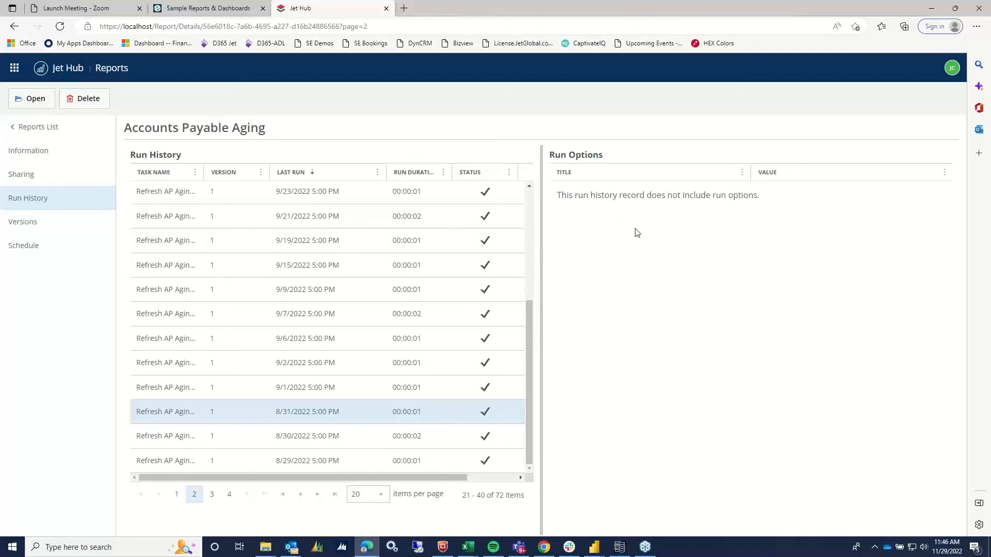
{"action": "left_click", "coordinate": [32, 98]}
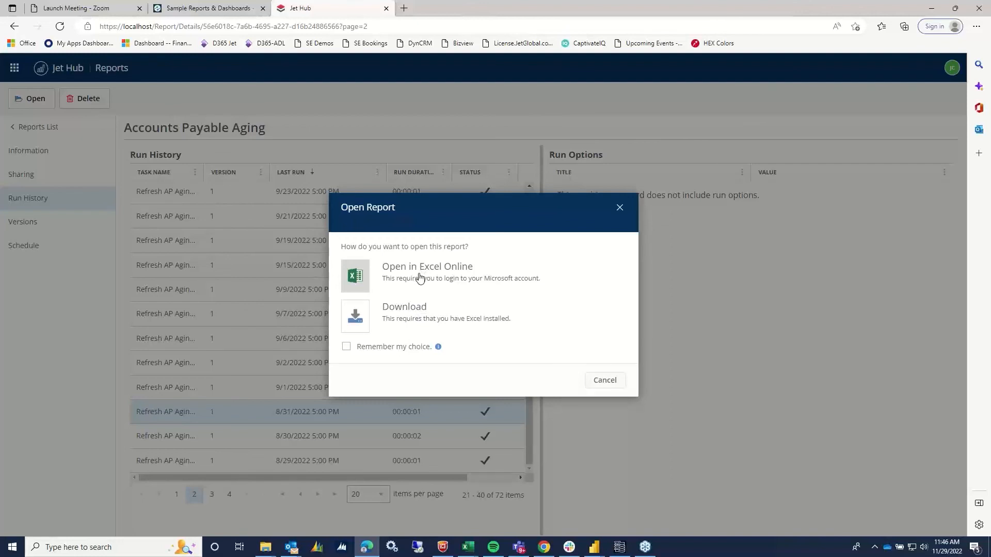
{"action": "left_click", "coordinate": [604, 381]}
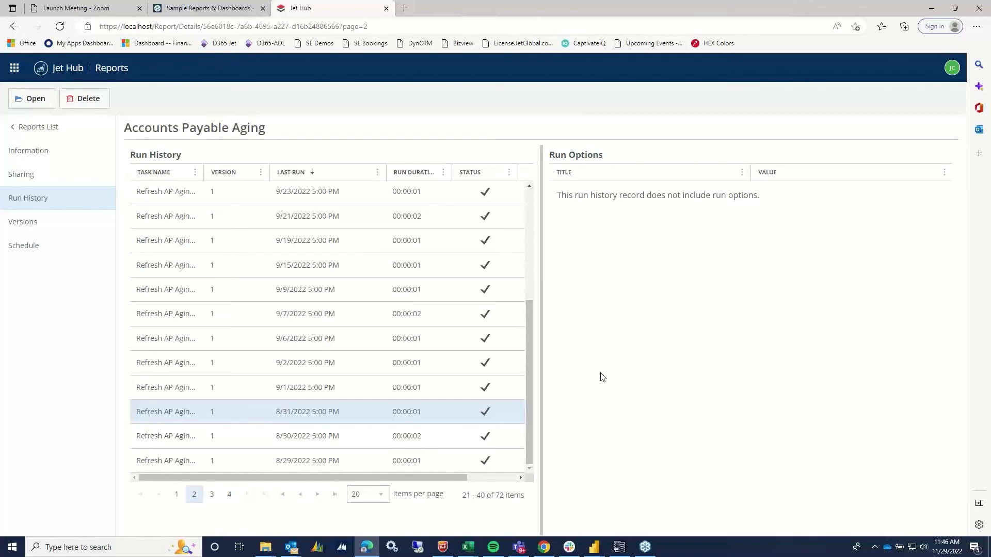
Step: View the Accounts Payable Aging report's versions and its schedule, widening the schedule's Task Name column
{"action": "left_click", "coordinate": [26, 225]}
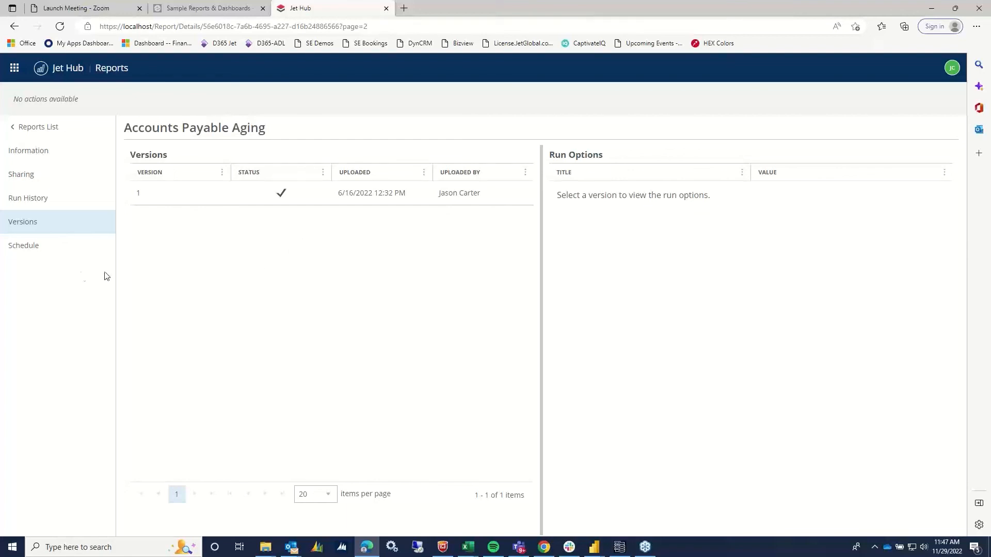
{"action": "left_click", "coordinate": [27, 248]}
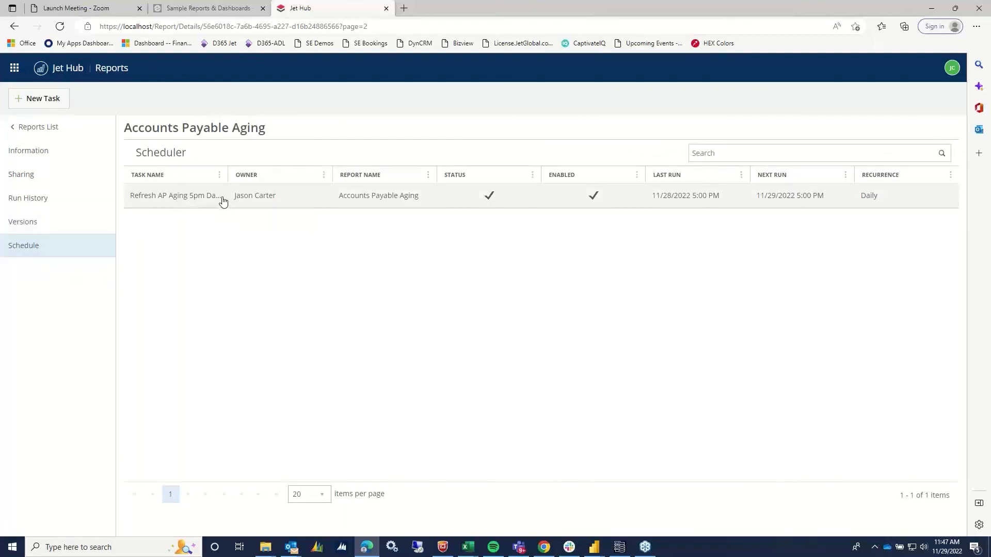
{"action": "left_click_drag", "start_coordinate": [228, 175], "coordinate": [255, 176]}
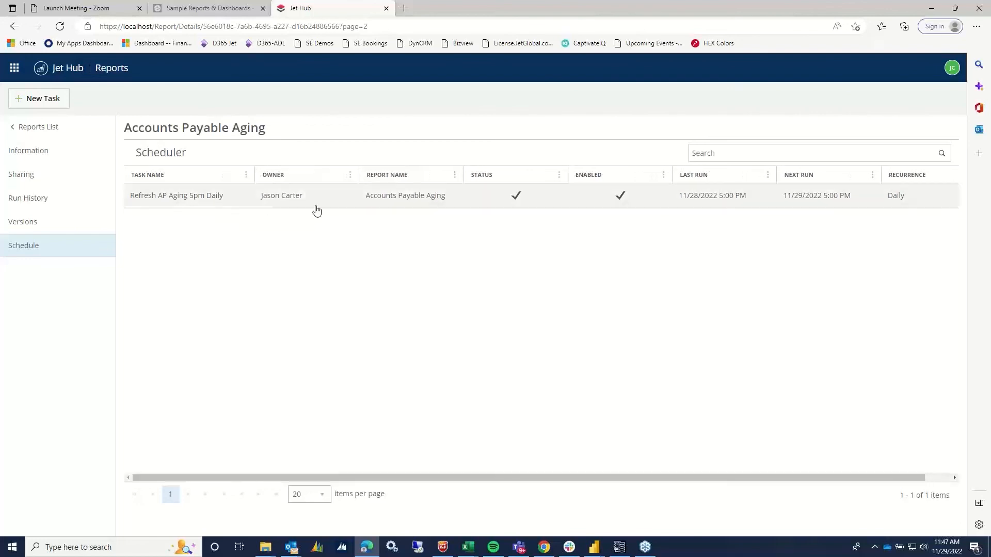